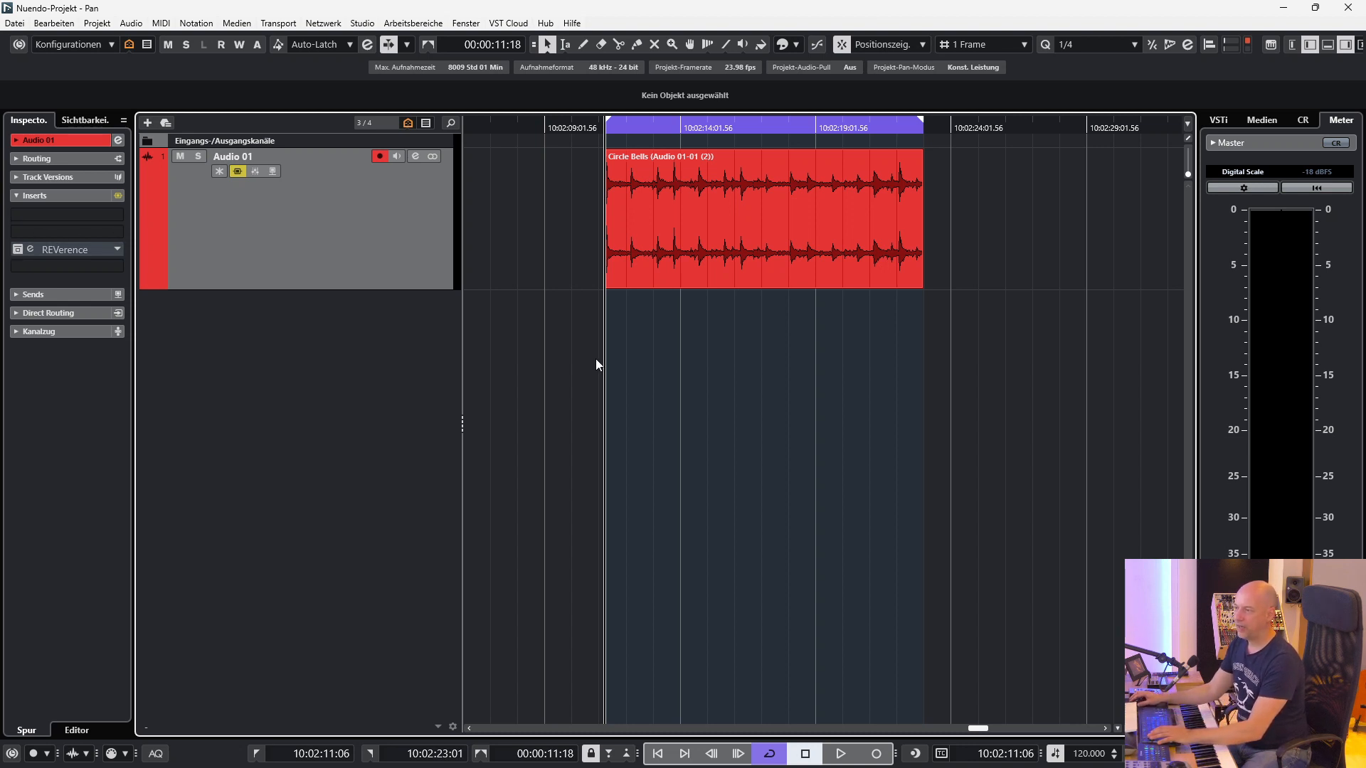
# Check Audio 01's channel level during playback, and activate its REVerence insert with the plug-in editor open.
pyautogui.click(42, 331)
pyautogui.press('space')
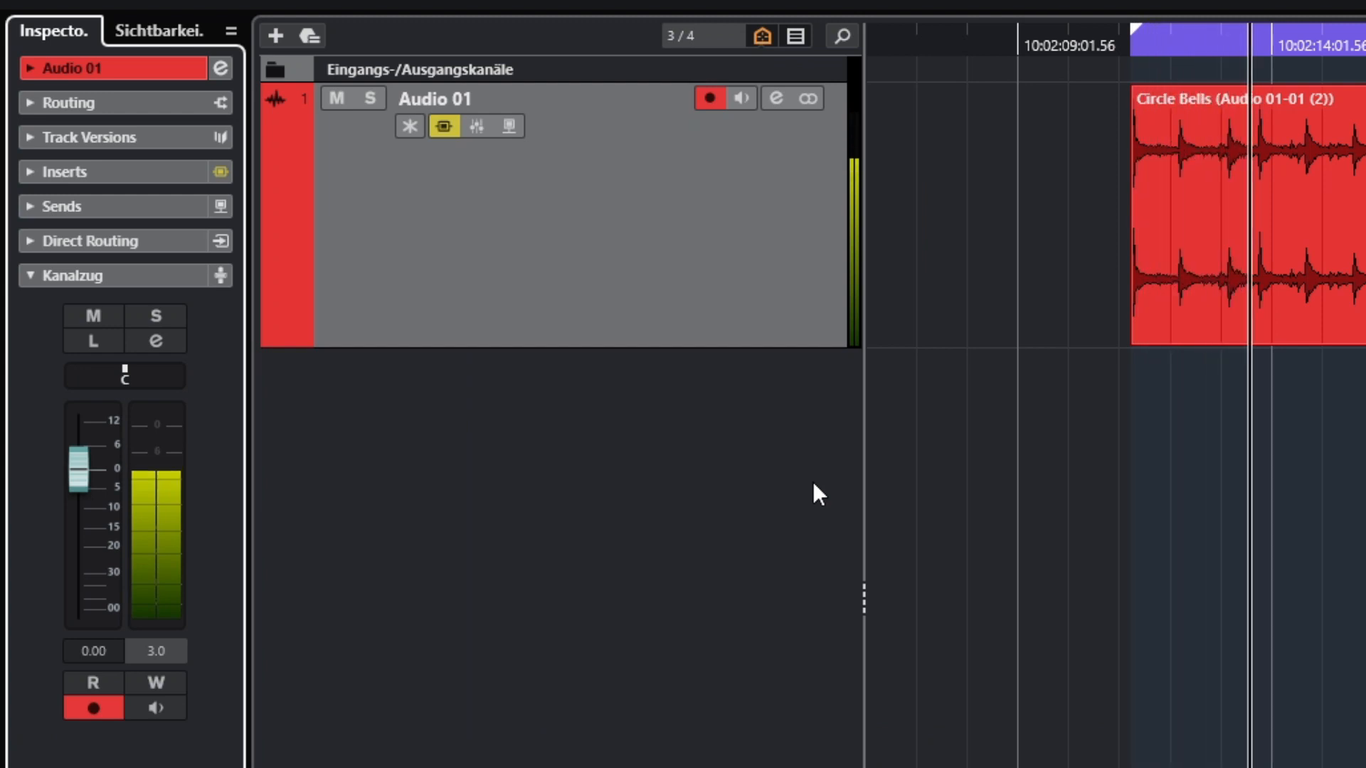
pyautogui.click(160, 169)
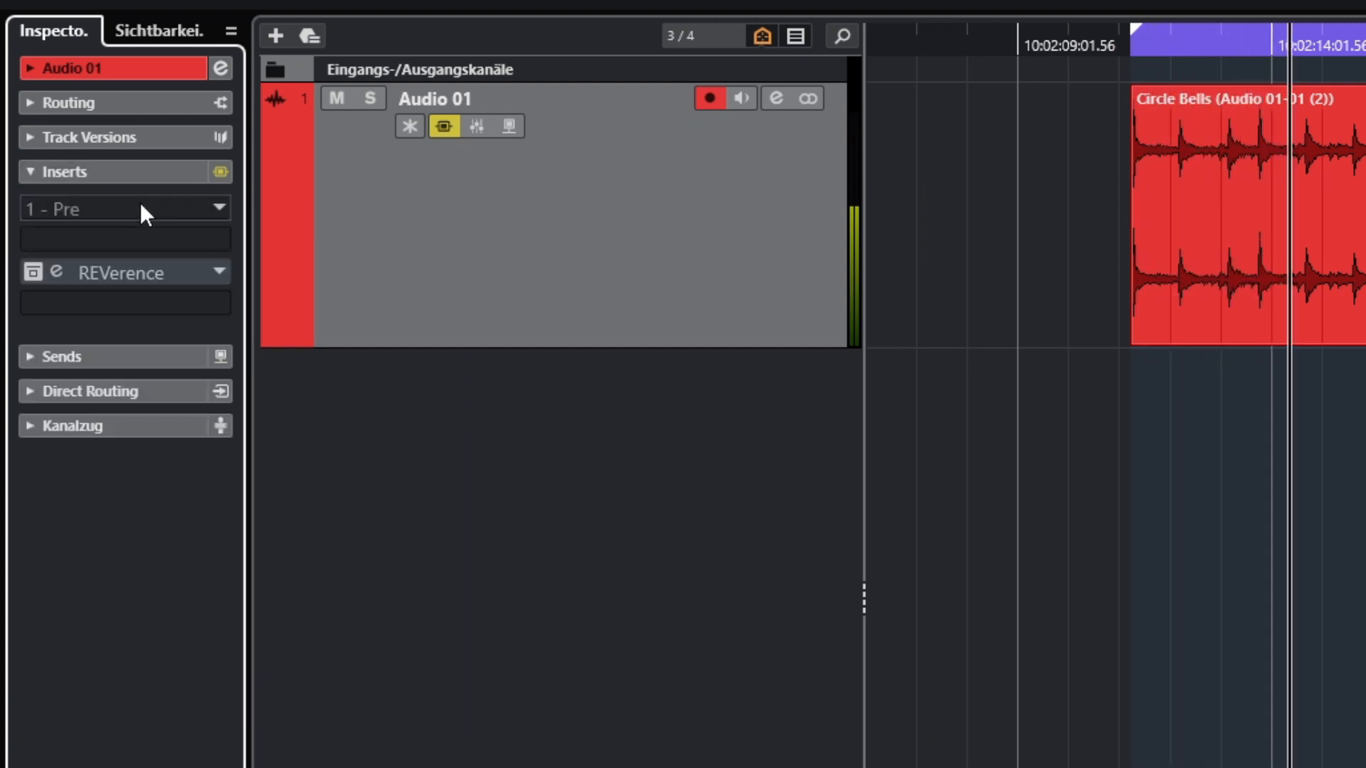
pyautogui.click(31, 273)
pyautogui.click(66, 278)
pyautogui.moveTo(722, 397); pyautogui.dragTo(724, 278)
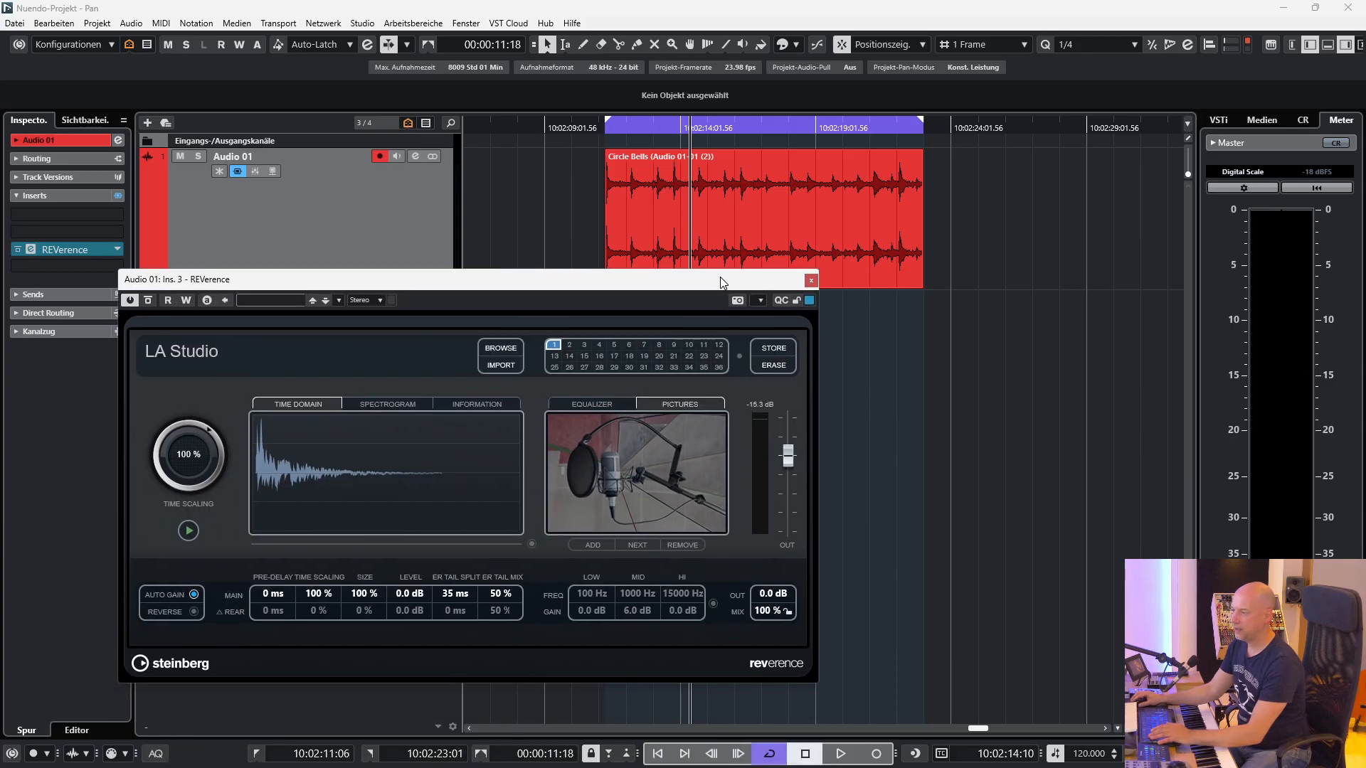
pyautogui.press('space')
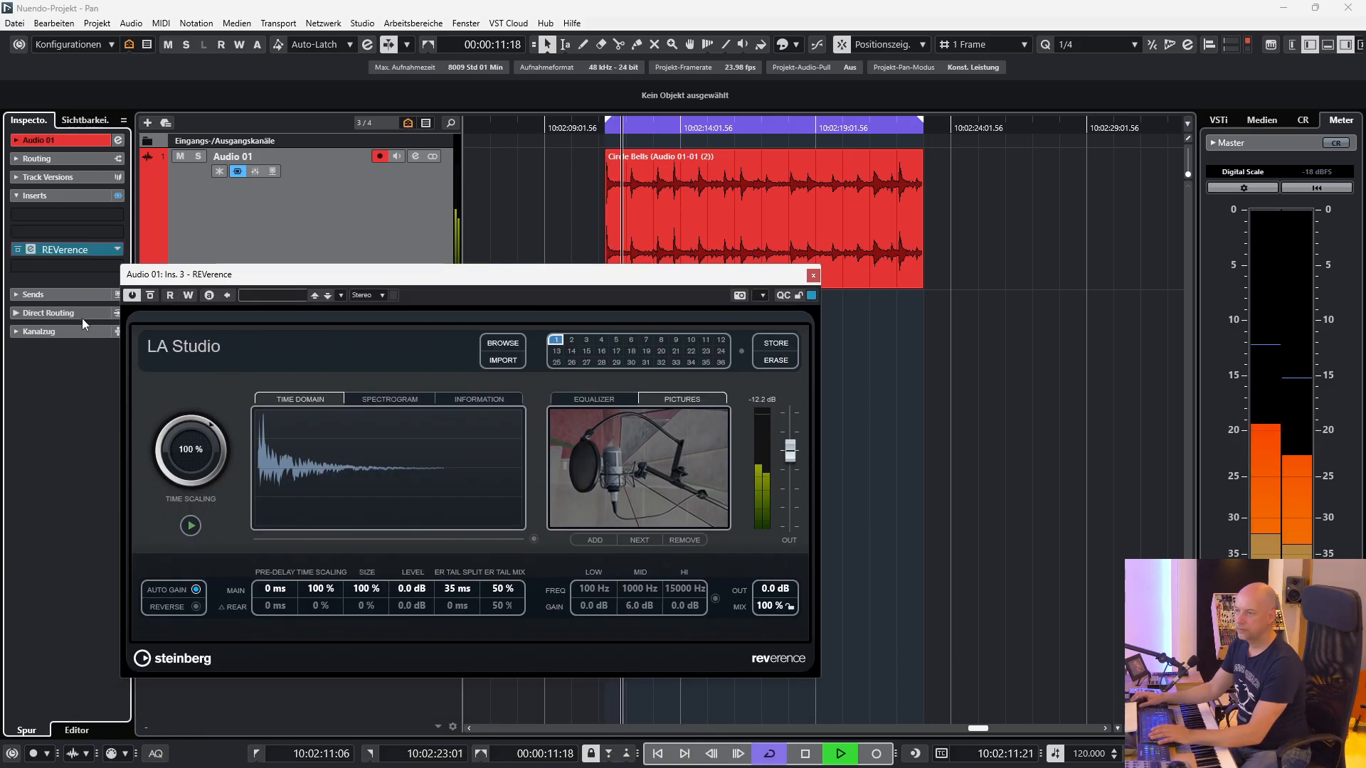
# Show Audio 01's channel fader section and replay the reverberated event from the left locator to watch the left and right levels.
pyautogui.click(66, 328)
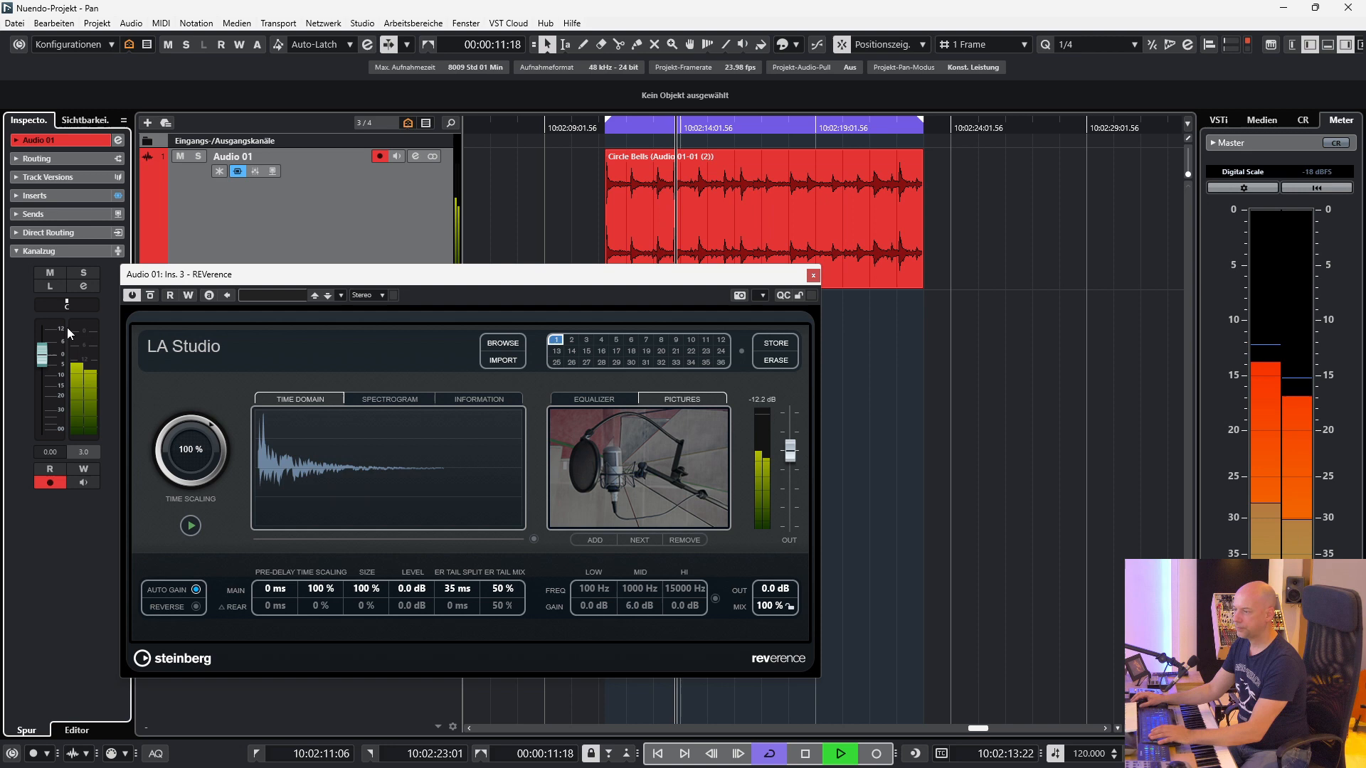
pyautogui.press('space')
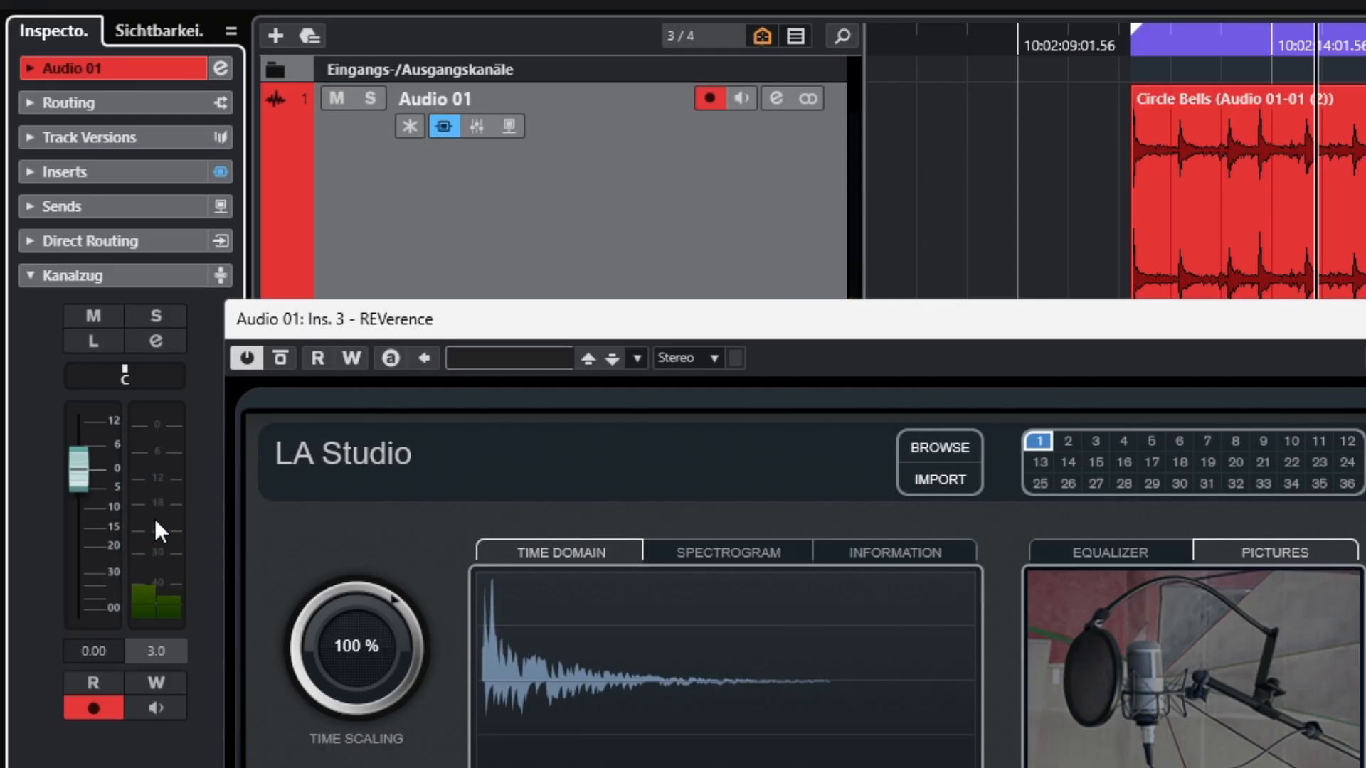
pyautogui.press('KP_1')
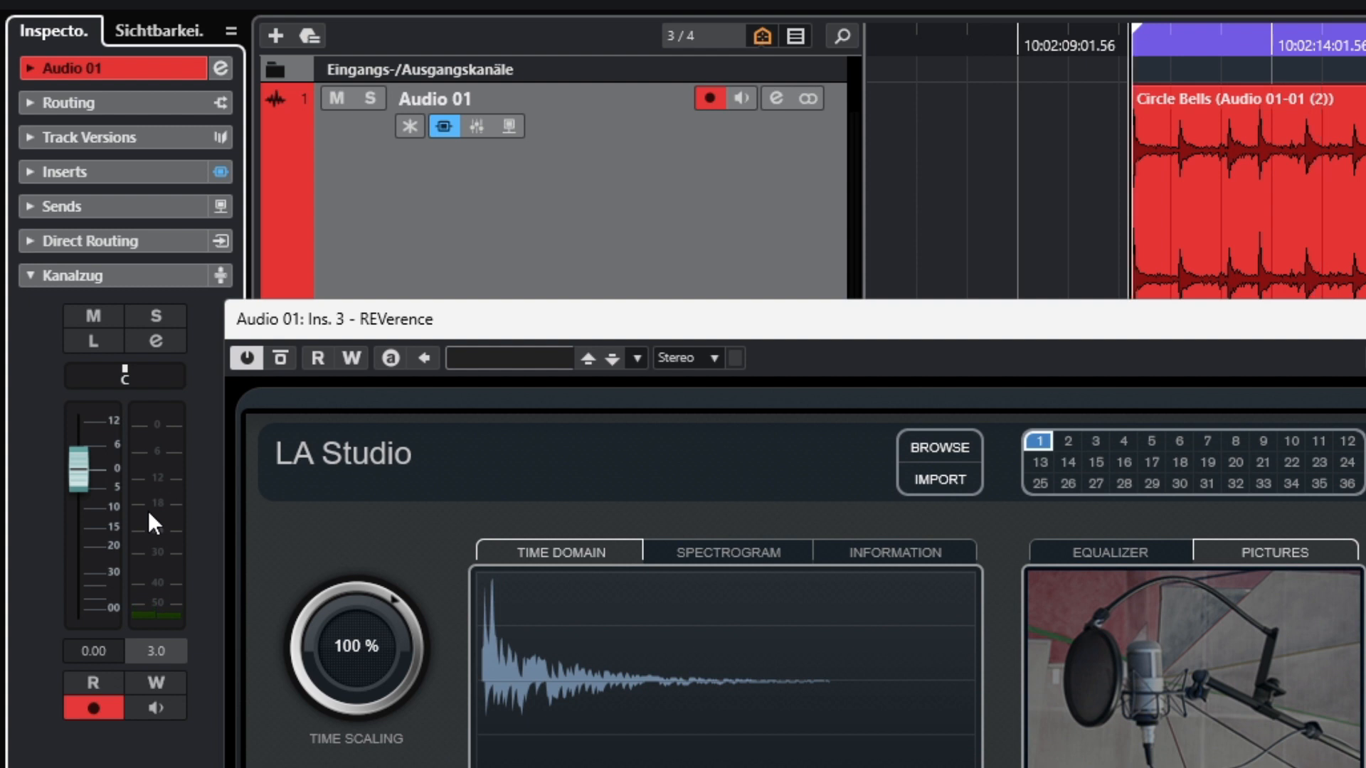
pyautogui.press('space')
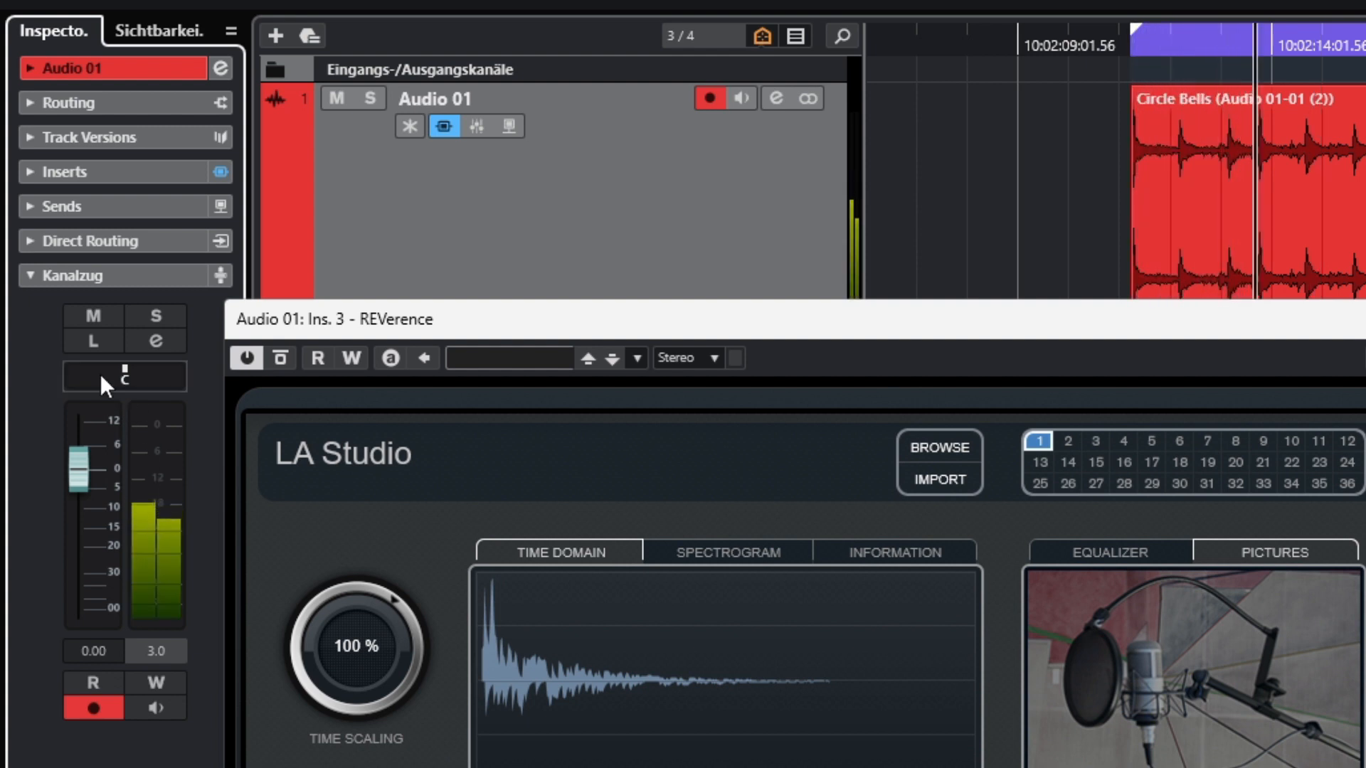
# Bypass the REVerence insert on Audio 01 and stop playback, ending with the insert reactivated.
pyautogui.click(113, 179)
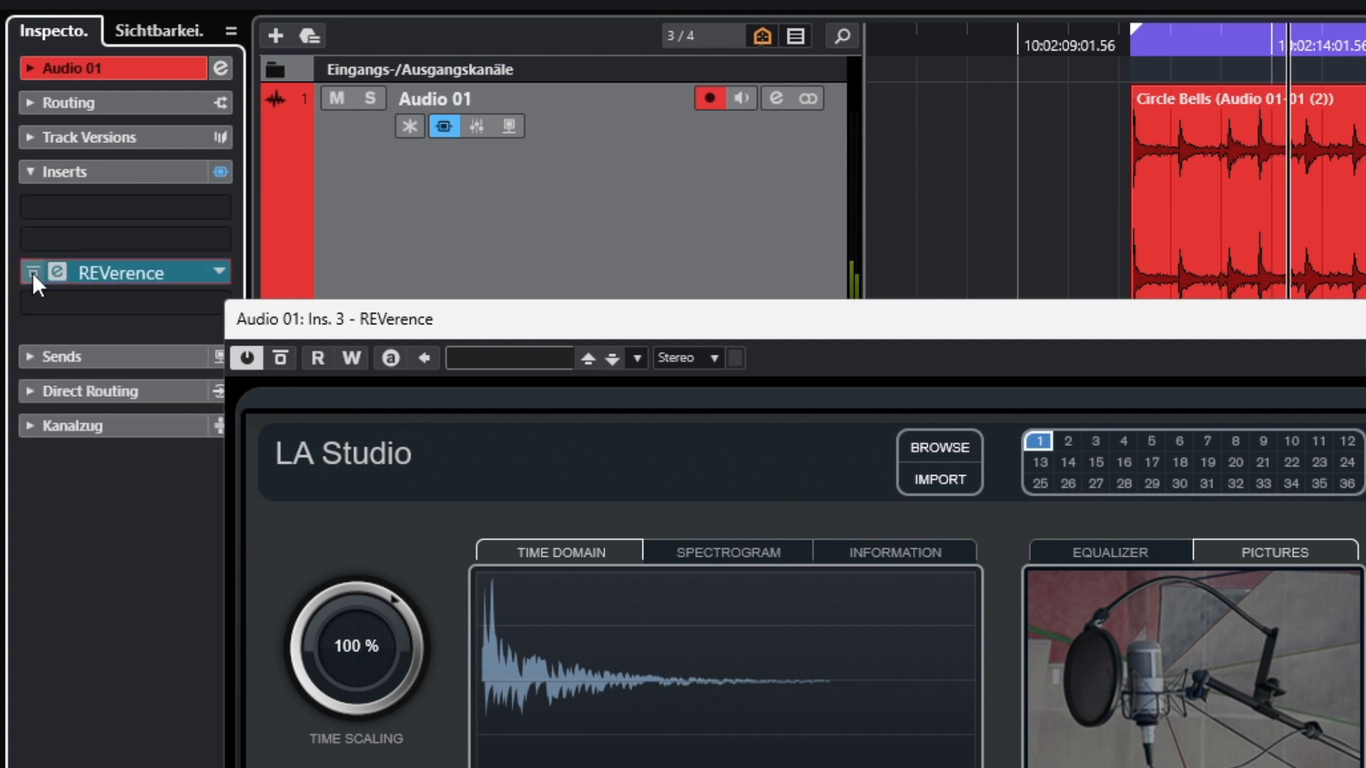
pyautogui.click(32, 272)
pyautogui.press('space')
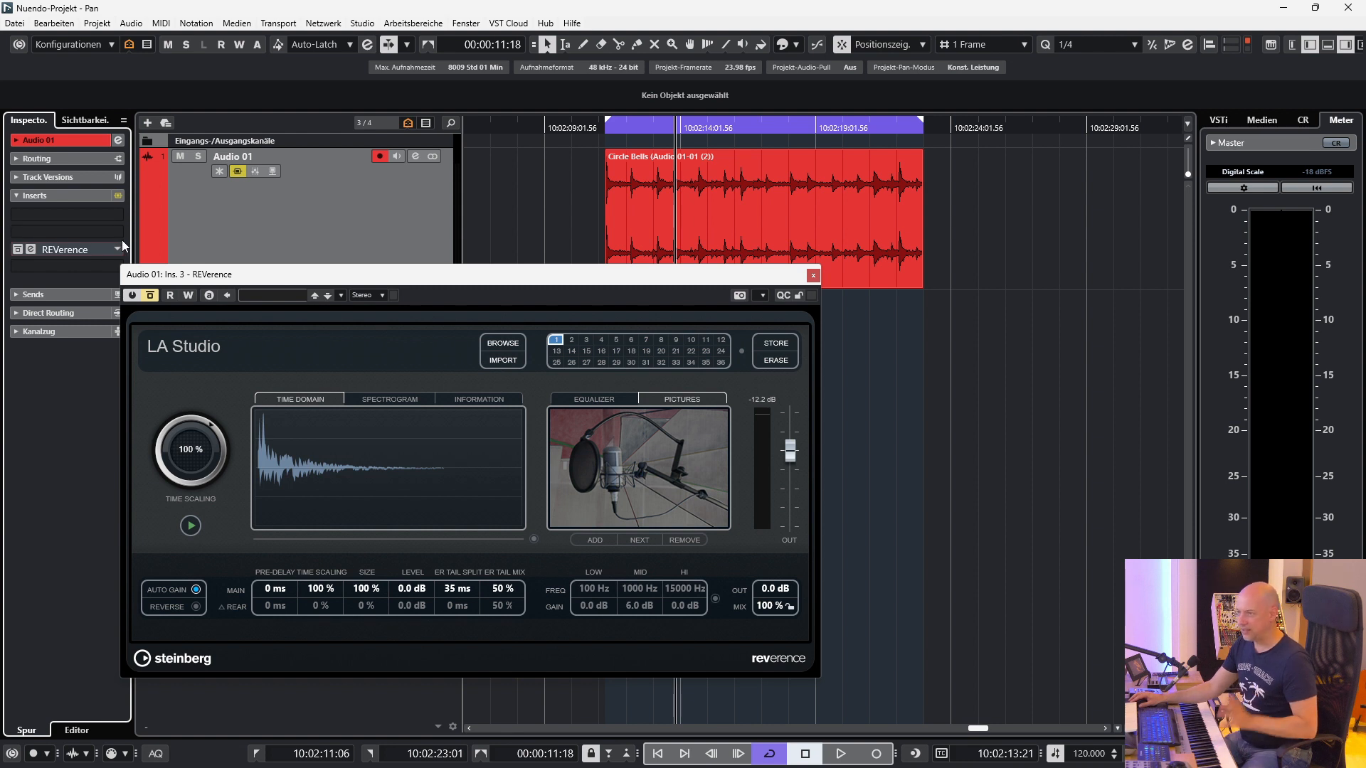
pyautogui.click(150, 294)
# View the Direkte Offline-Bearbeitung window for the Circle Bells event, close it and look through the Audio commands.
pyautogui.click(702, 241)
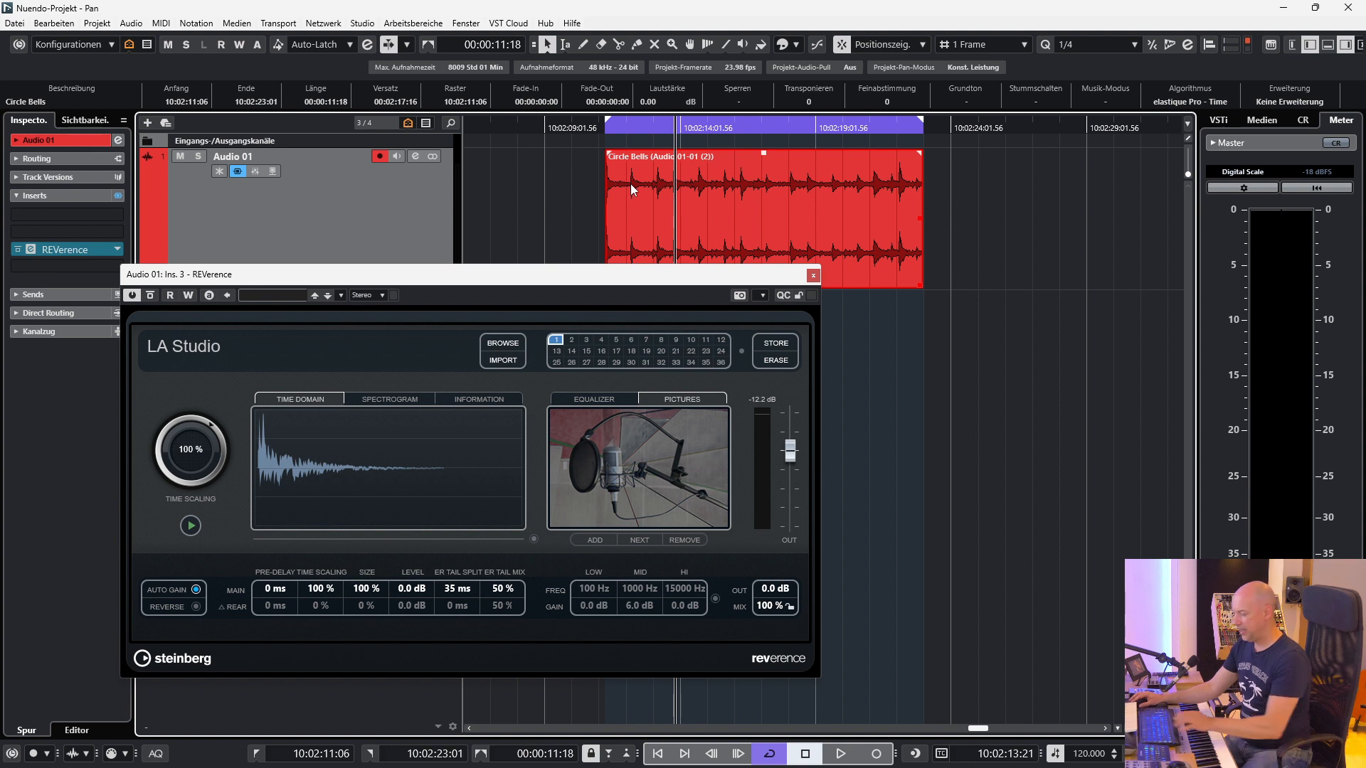
pyautogui.press('F7')
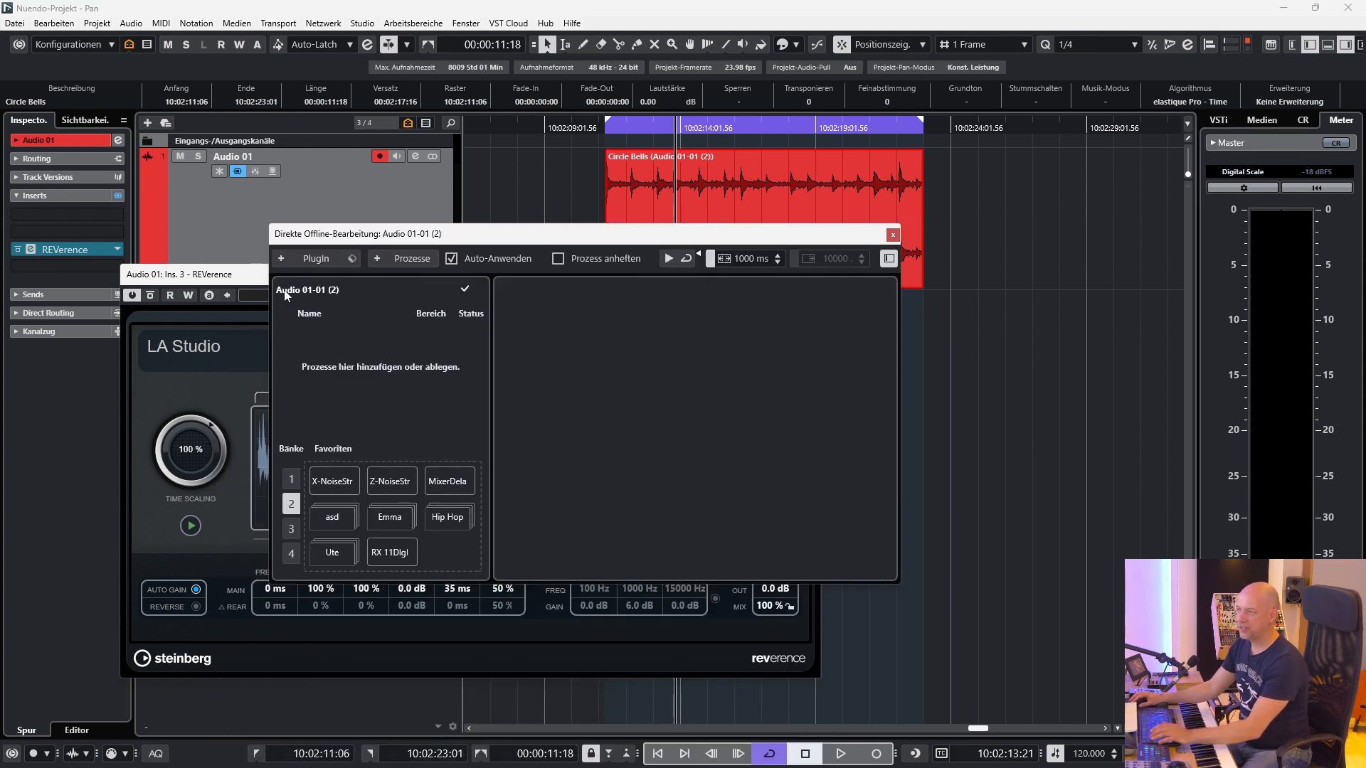
pyautogui.click(890, 235)
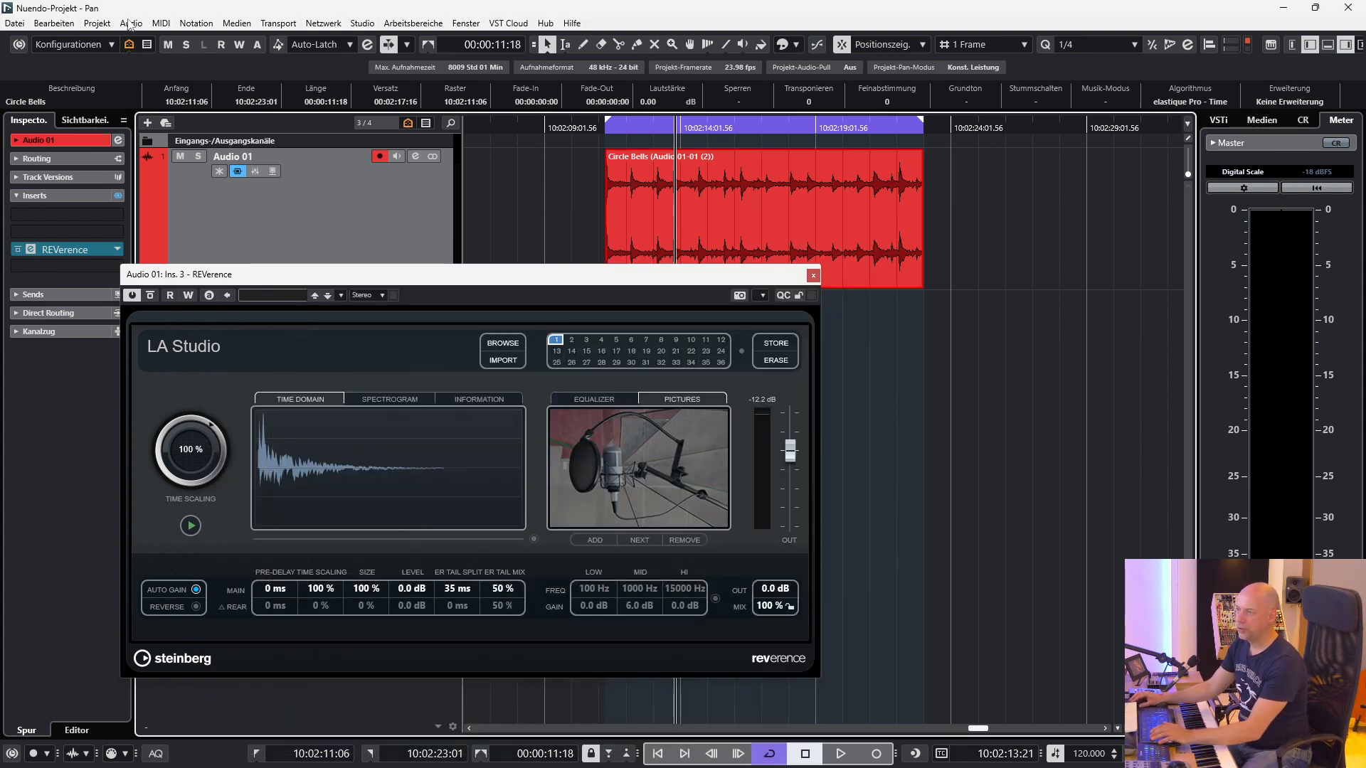
pyautogui.click(130, 23)
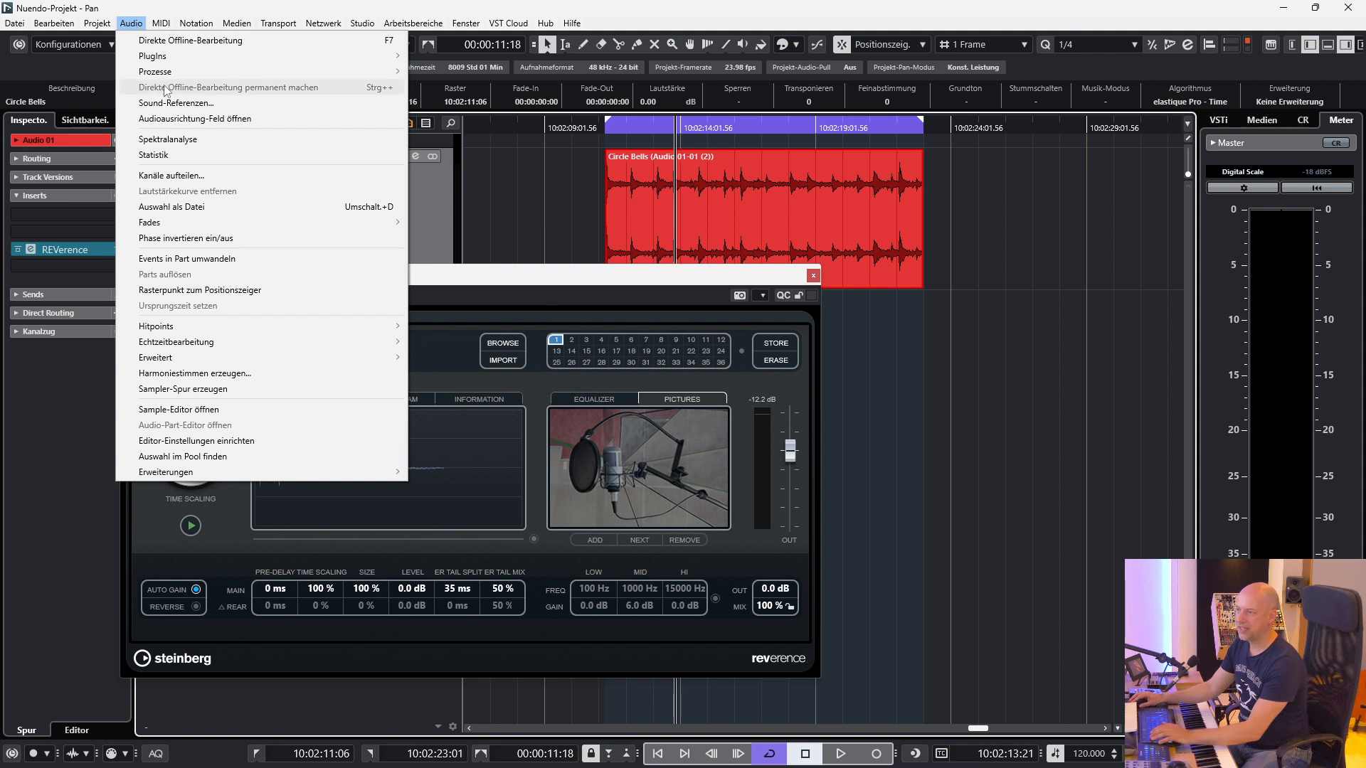
pyautogui.click(568, 193)
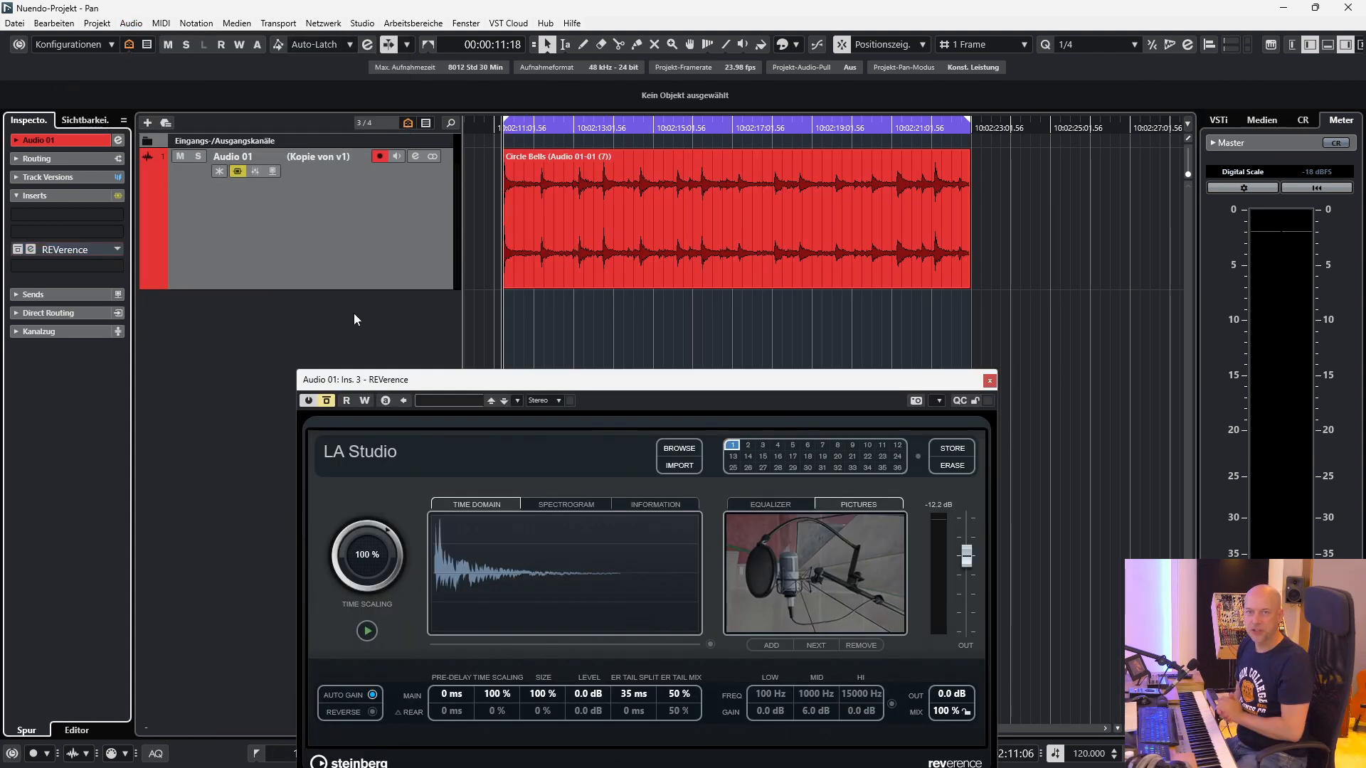
# Add the Imager plug-in to the first insert slot of Audio 01 and reduce it to one band.
pyautogui.click(122, 218)
pyautogui.write('image')
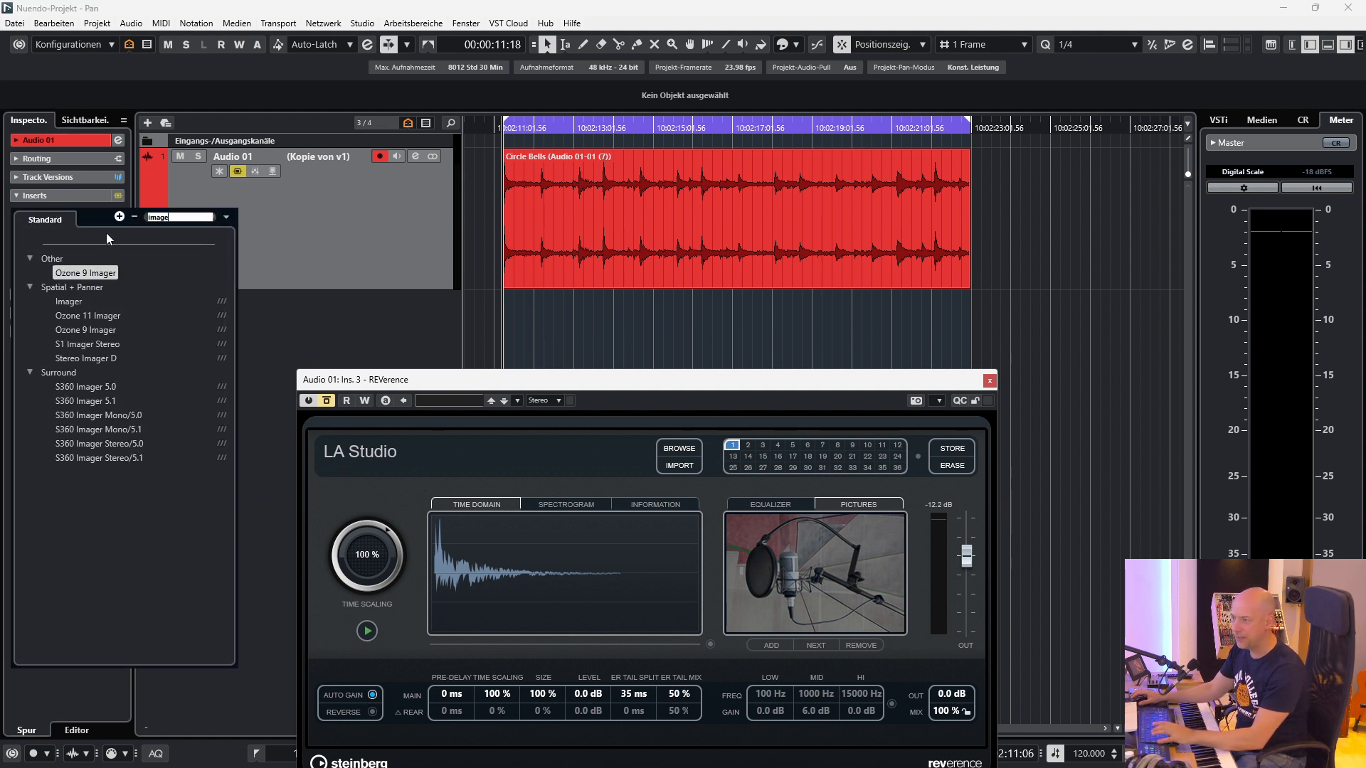
pyautogui.click(70, 301)
pyautogui.moveTo(681, 157); pyautogui.dragTo(535, 134)
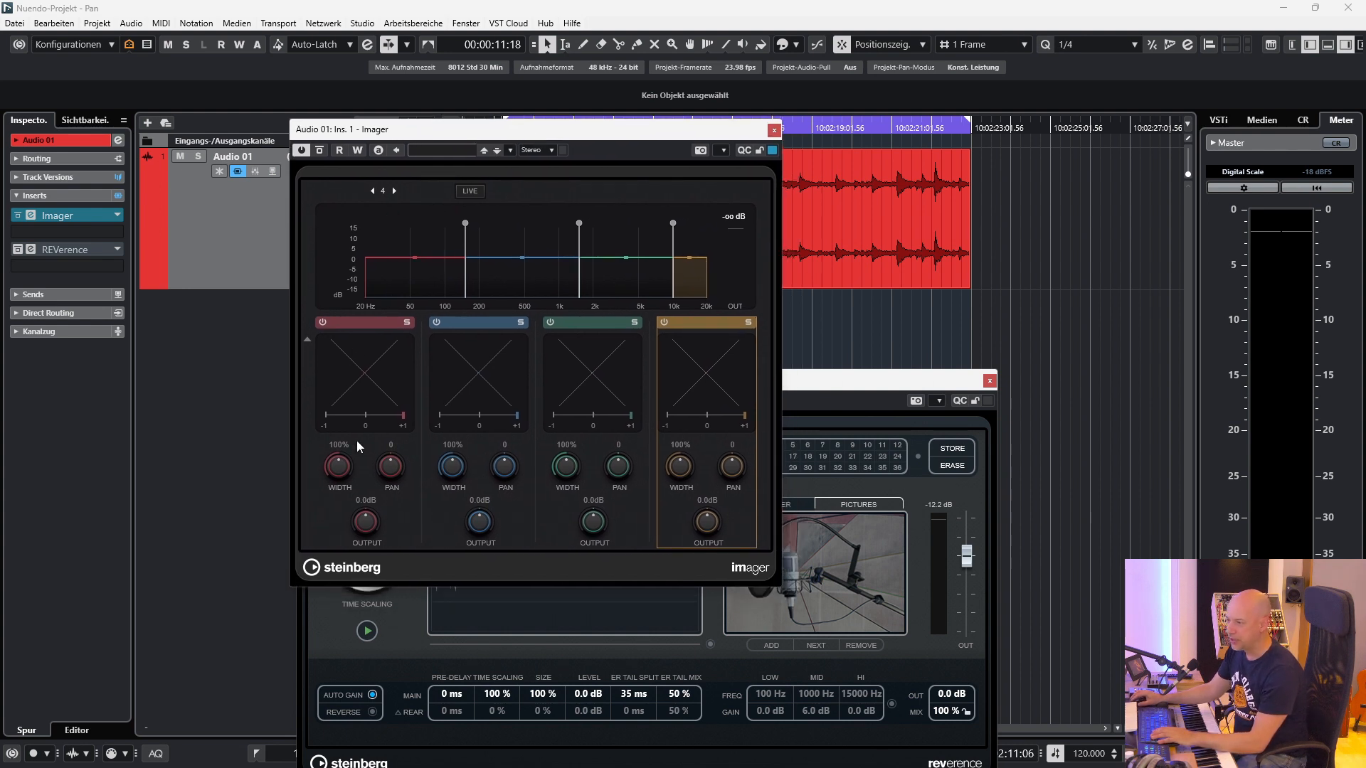
pyautogui.click(372, 192)
pyautogui.click(373, 192)
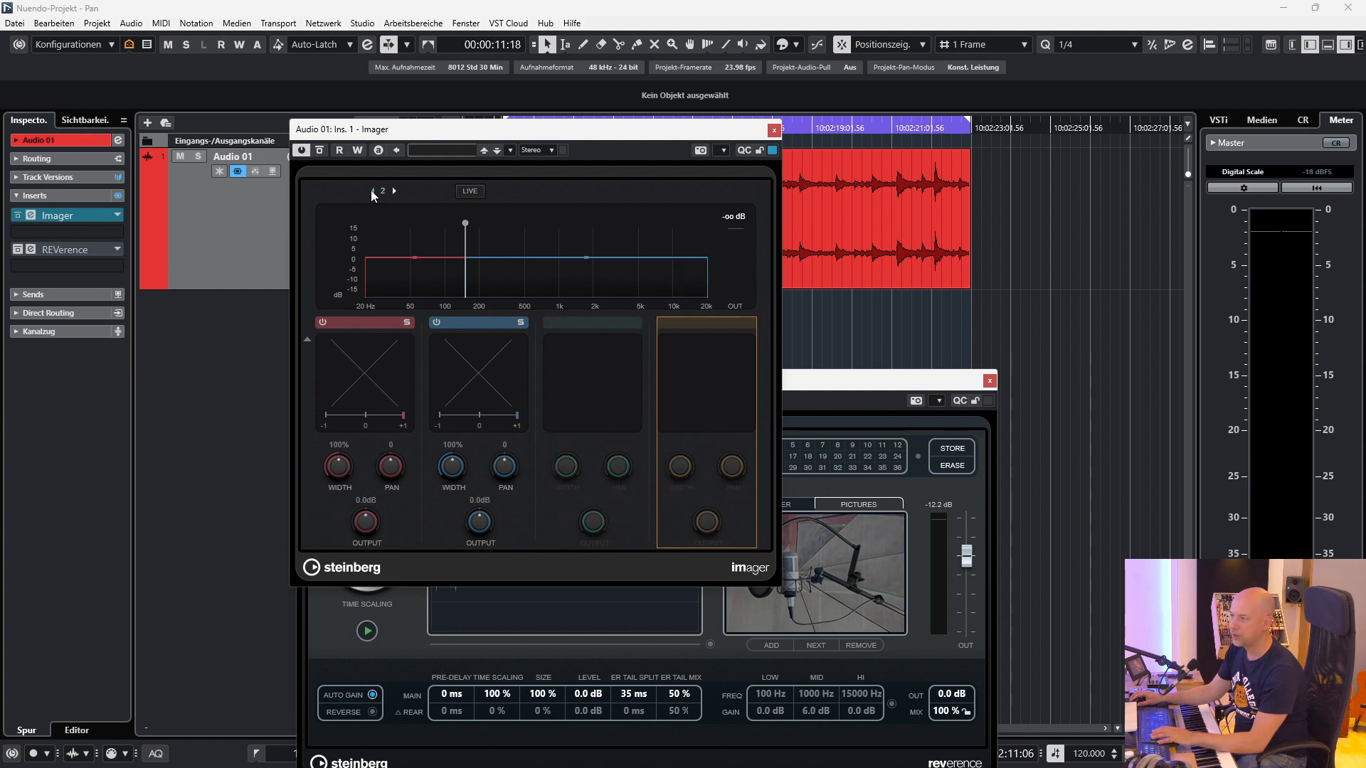
pyautogui.click(372, 192)
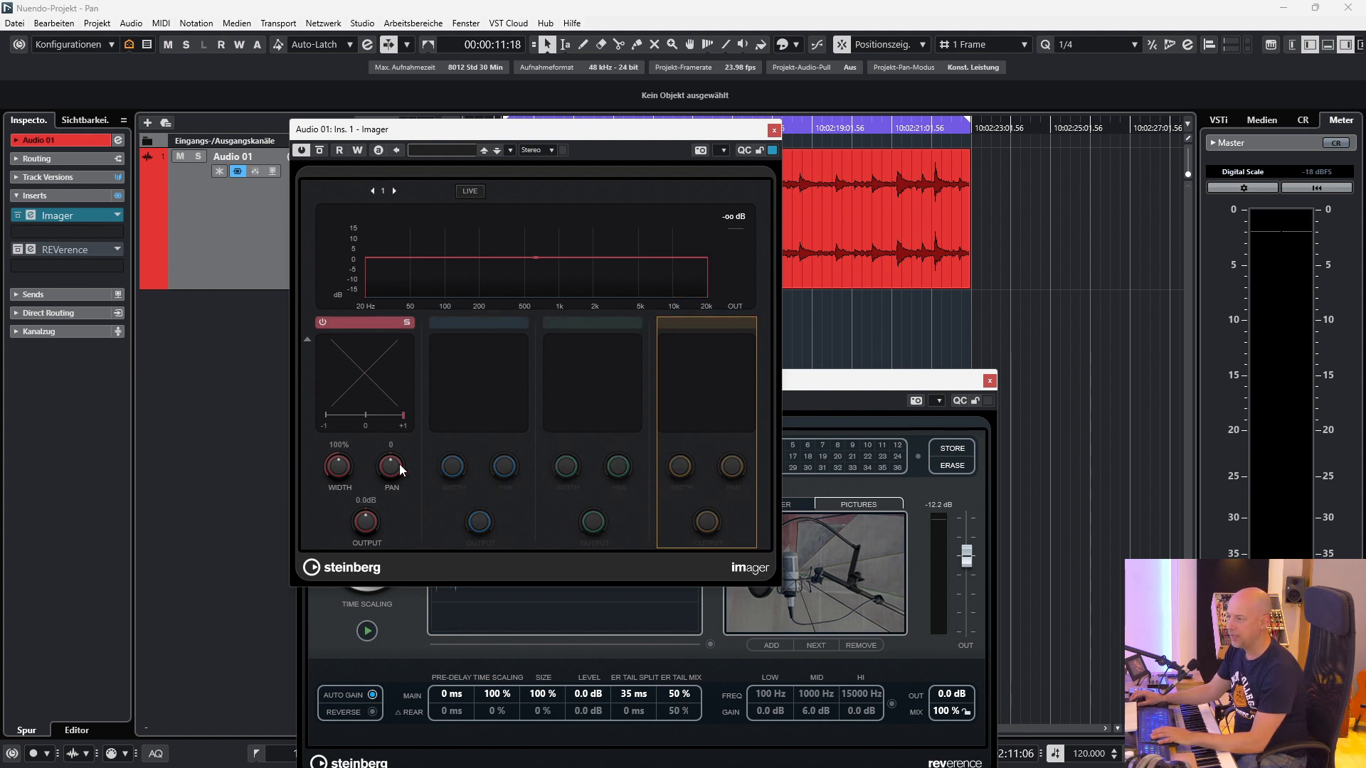
# Play the event and move the Imager's pan to the far right at 100 and back left to about -39.
pyautogui.press('space')
pyautogui.moveTo(389, 470); pyautogui.dragTo(393, 345)
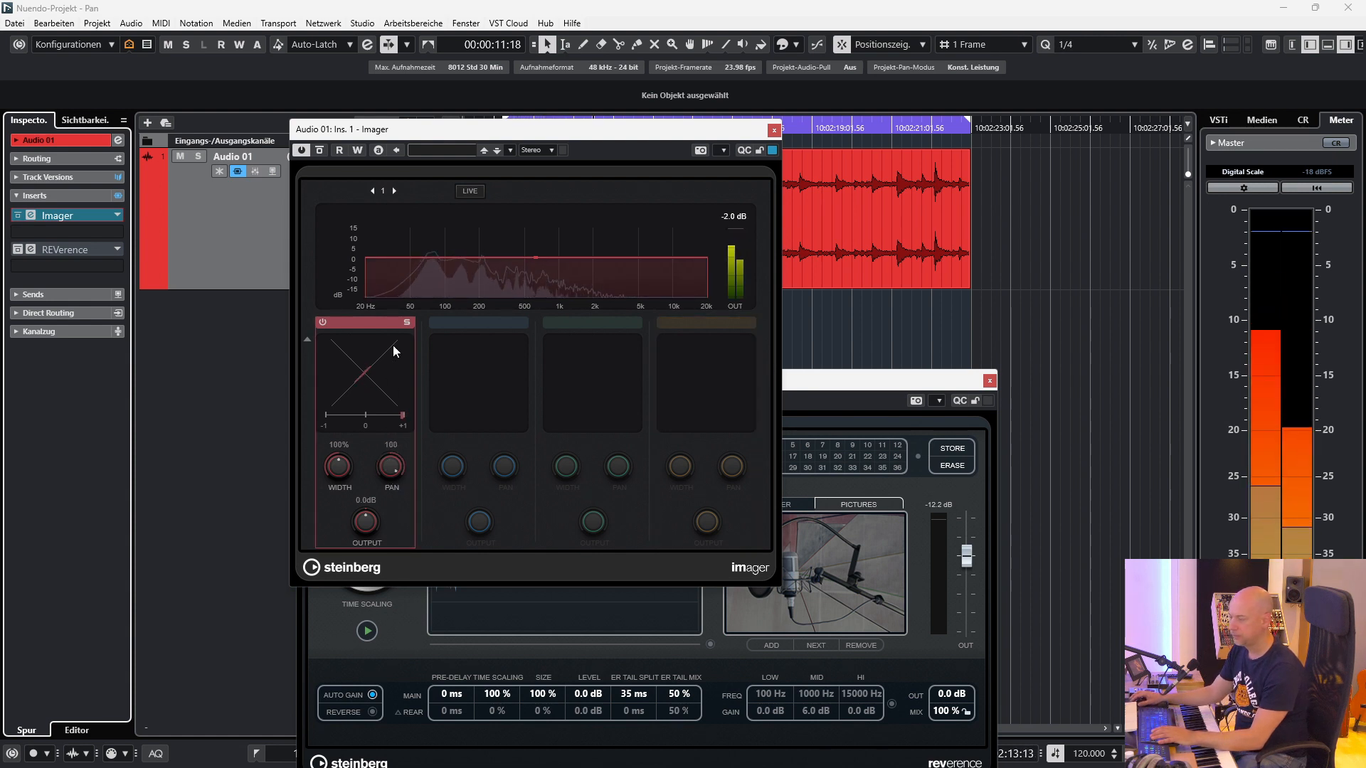
pyautogui.moveTo(362, 505); pyautogui.dragTo(320, 308)
pyautogui.press('space')
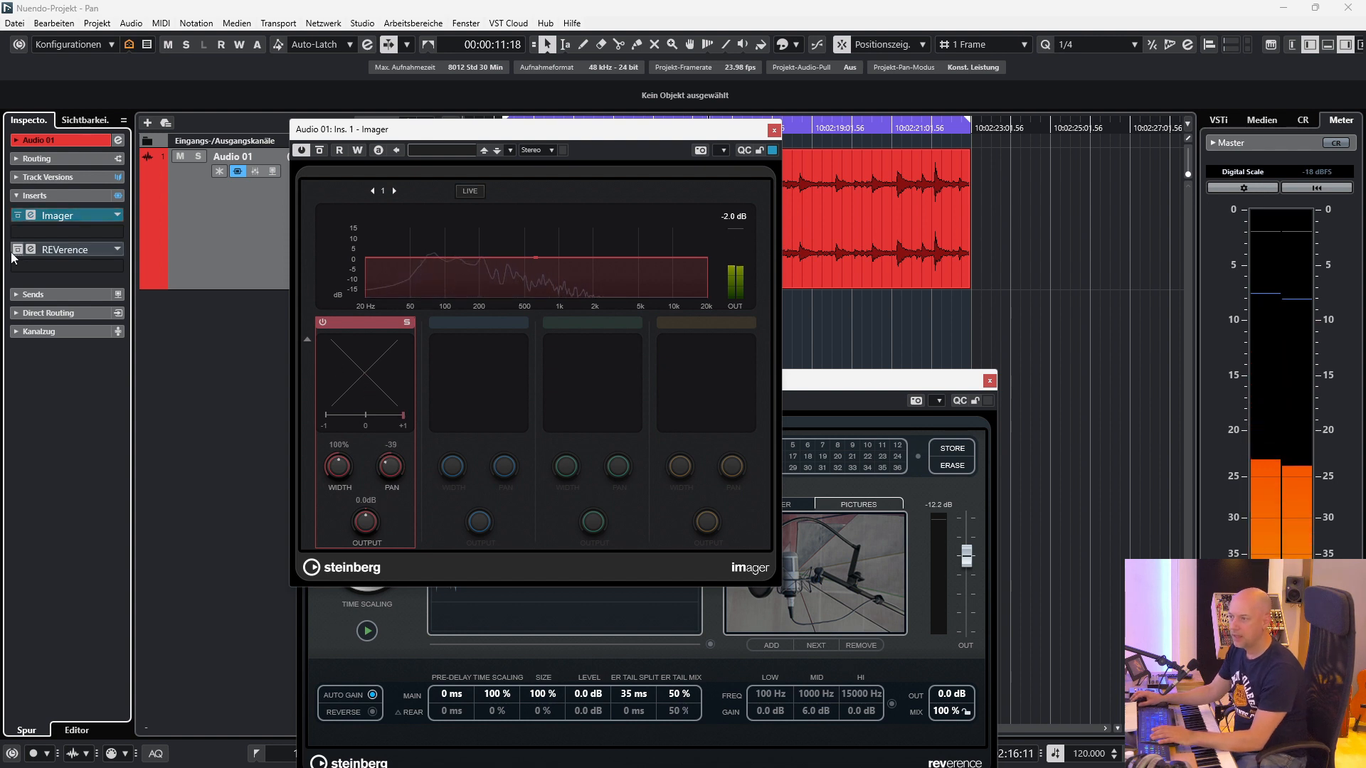
# Reactivate the REVerence insert, move the Imager window slightly up and play the event through both plug-ins.
pyautogui.click(847, 384)
pyautogui.moveTo(626, 129); pyautogui.dragTo(626, 108)
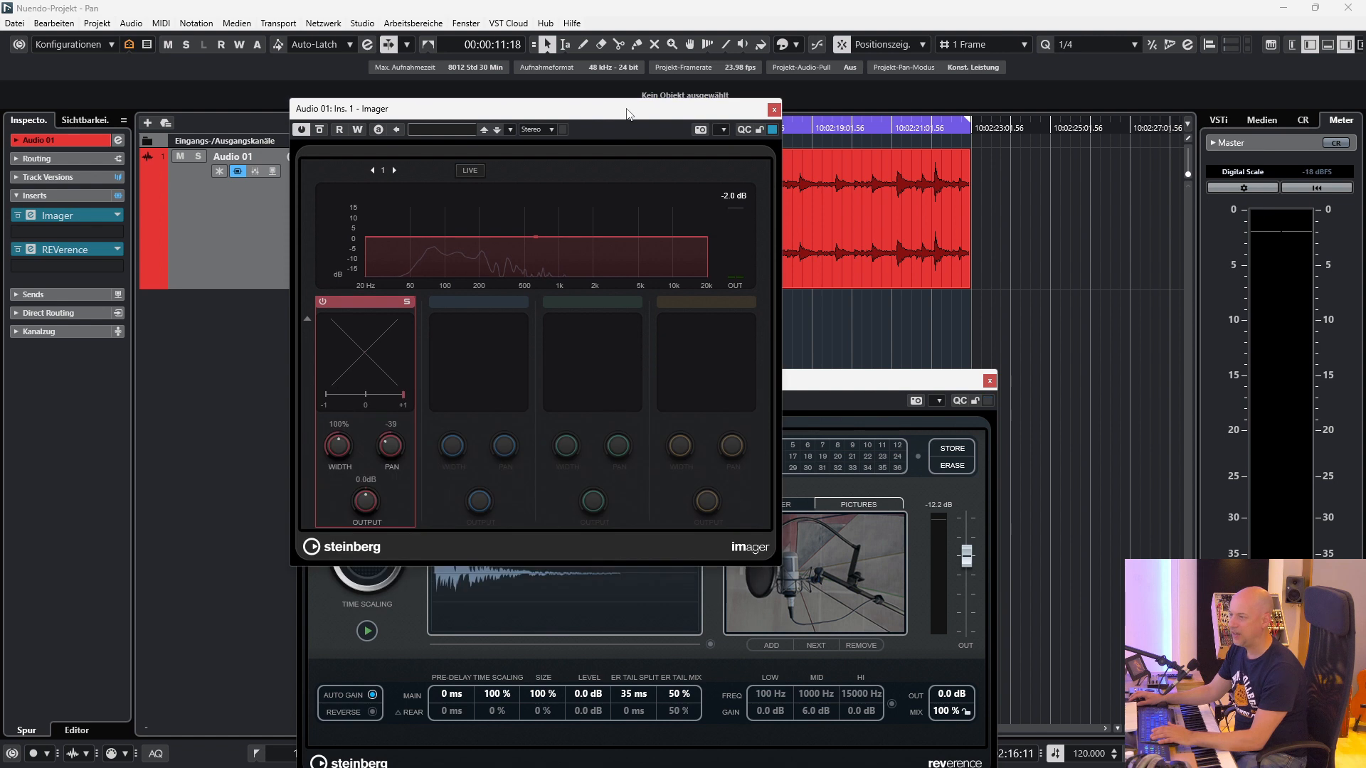
pyautogui.press('space')
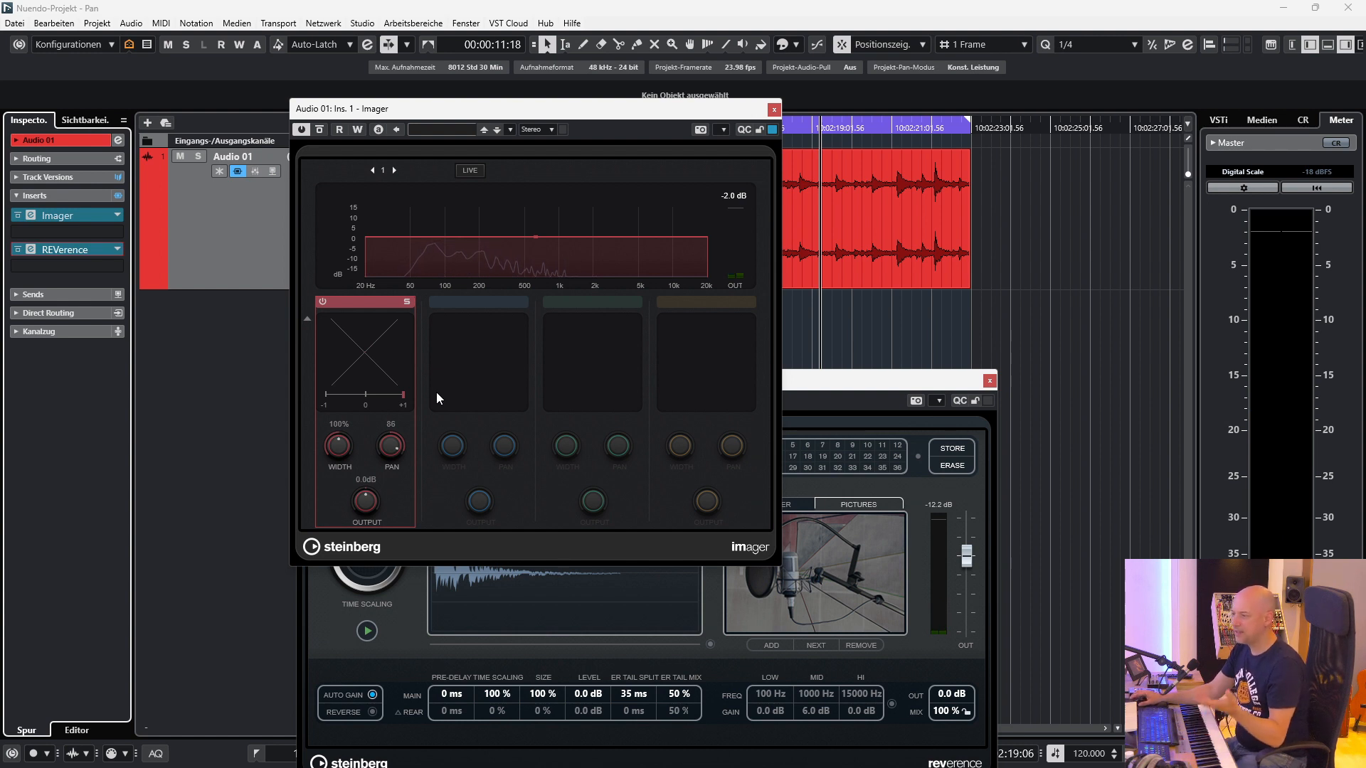
# Sweep the Imager's pan between -100 and 100 during playback, set it to about -5 and stop.
pyautogui.moveTo(379, 462); pyautogui.dragTo(383, 539)
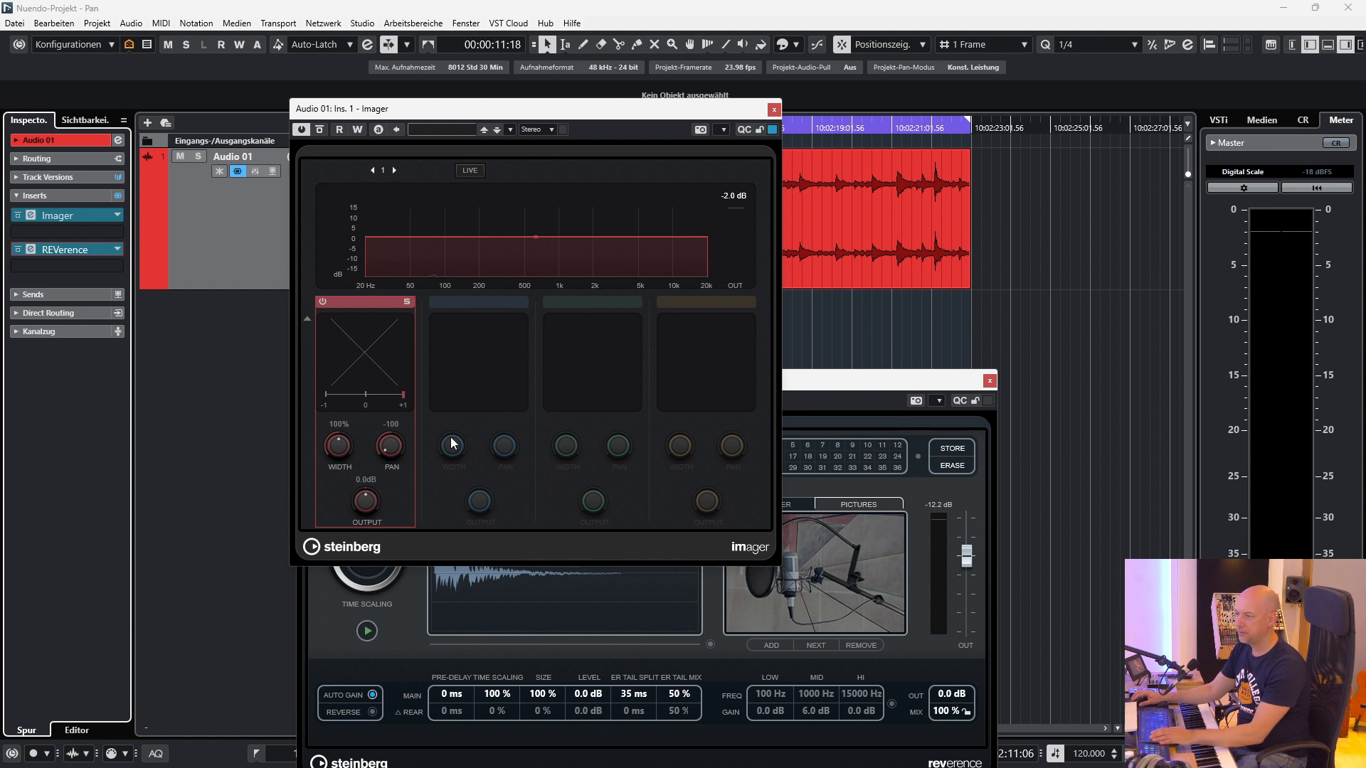
pyautogui.press('space')
pyautogui.moveTo(394, 446); pyautogui.dragTo(413, 248)
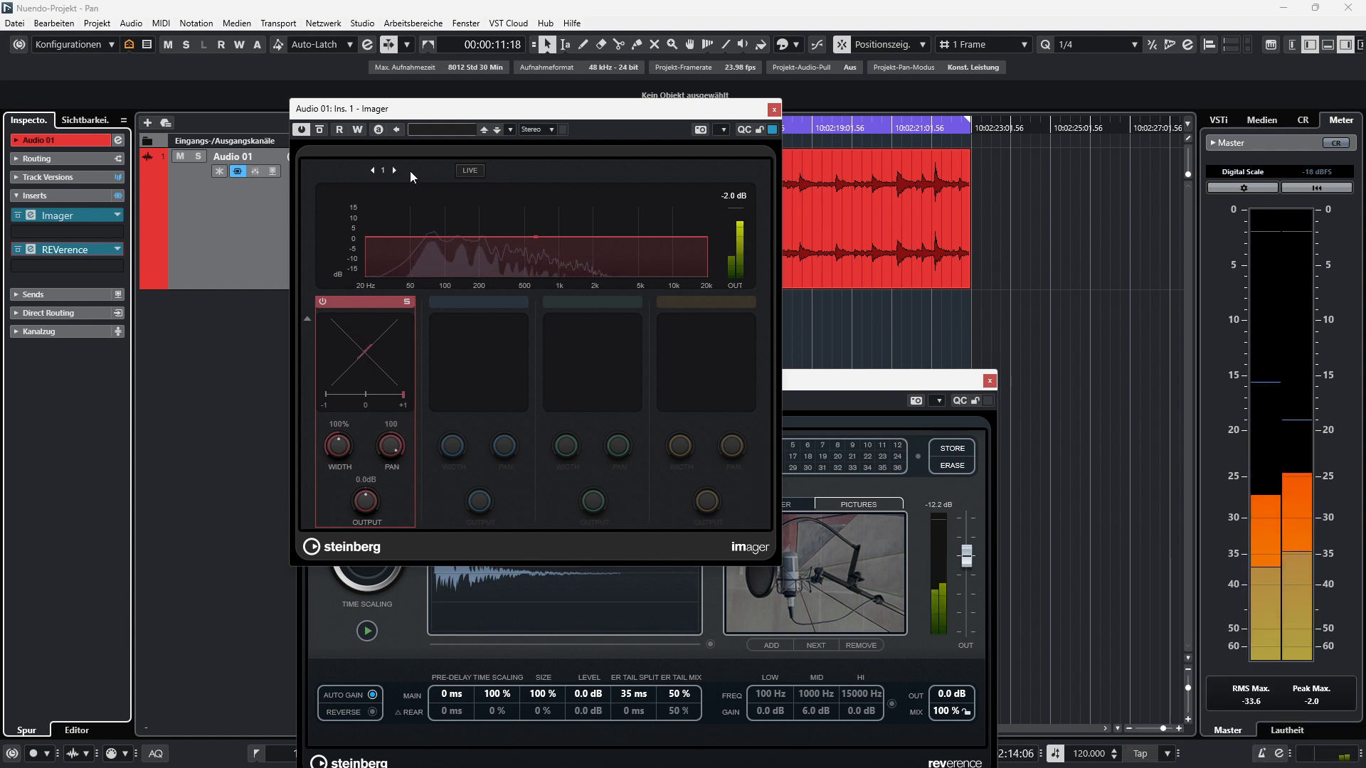
pyautogui.moveTo(390, 446); pyautogui.dragTo(344, 502)
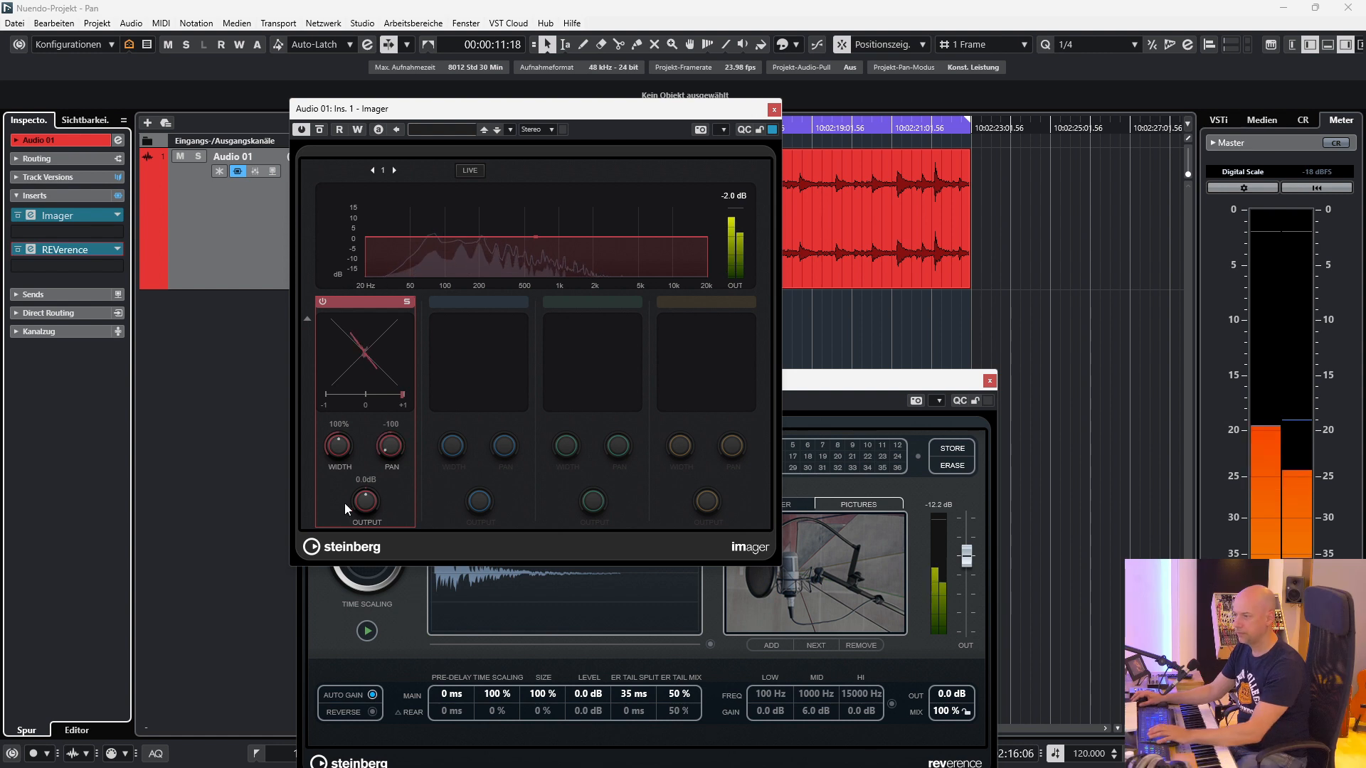
pyautogui.moveTo(377, 454); pyautogui.dragTo(408, 393)
pyautogui.press('space')
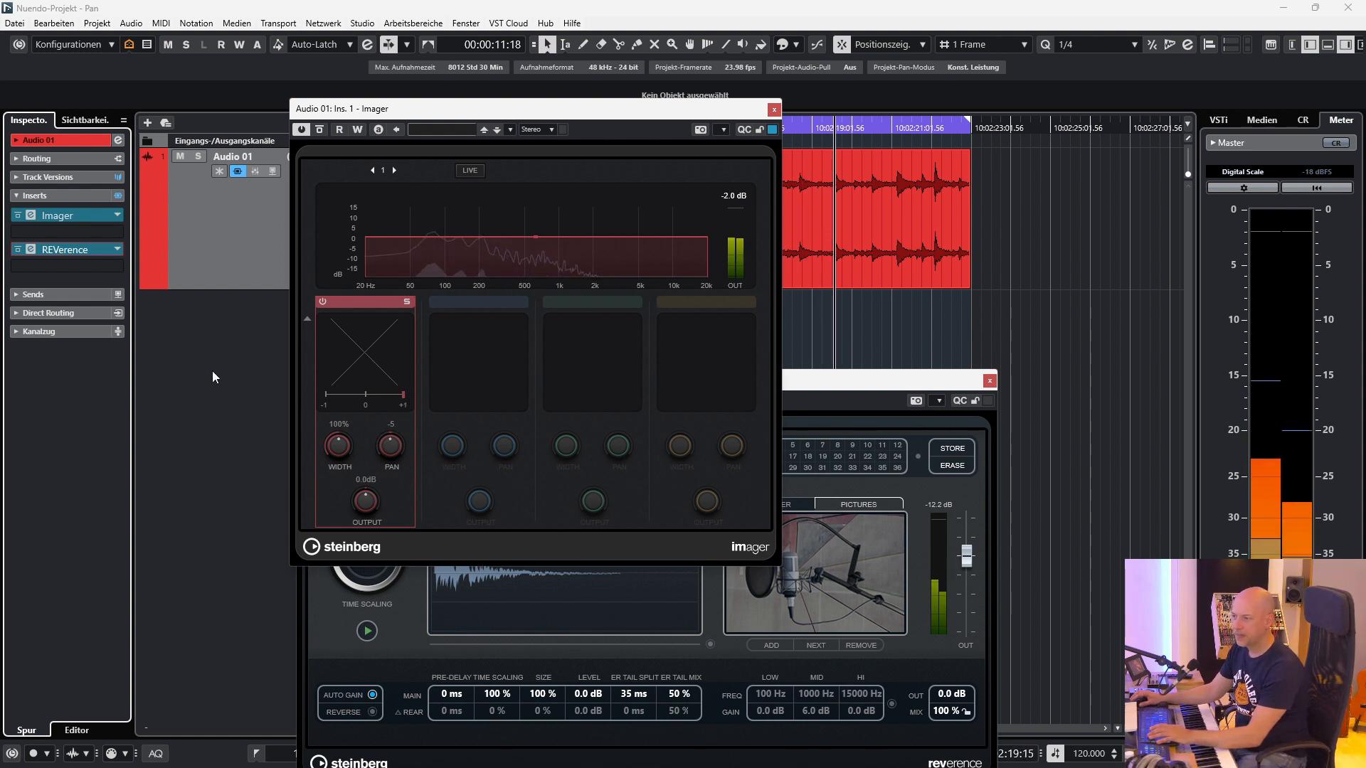
# Play Audio 01 with its channel pan turned hard right, stop and recentre the channel pan.
pyautogui.click(61, 332)
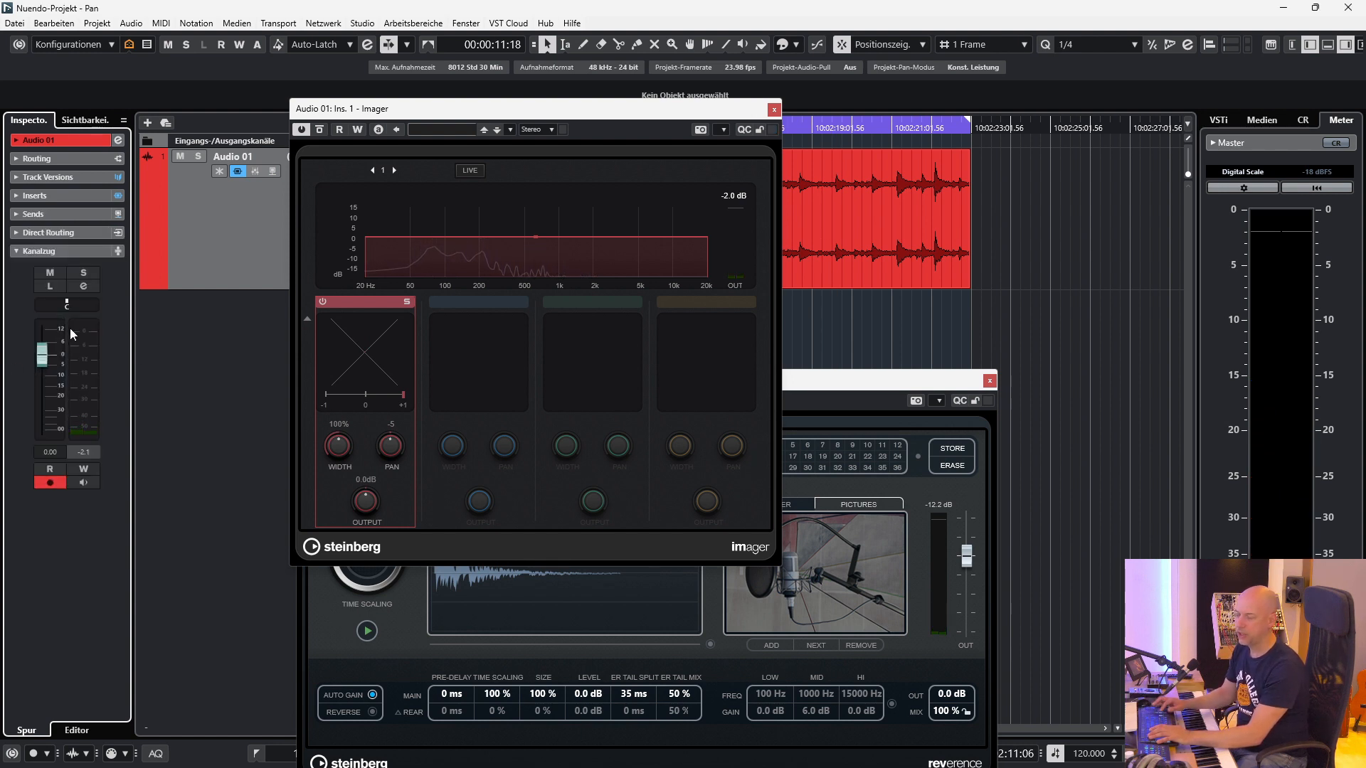
pyautogui.press('space')
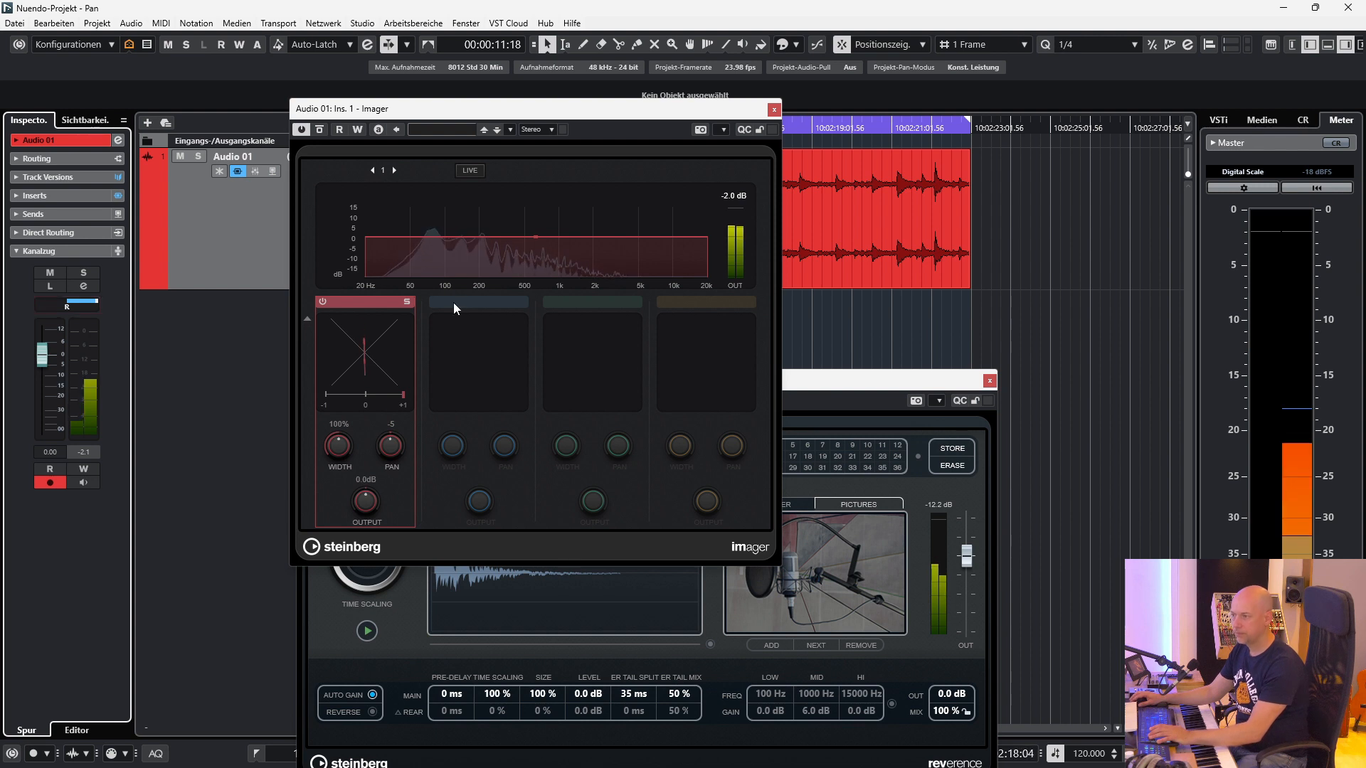
pyautogui.keyDown('ctrl'); pyautogui.click(69, 304); pyautogui.keyUp('ctrl')
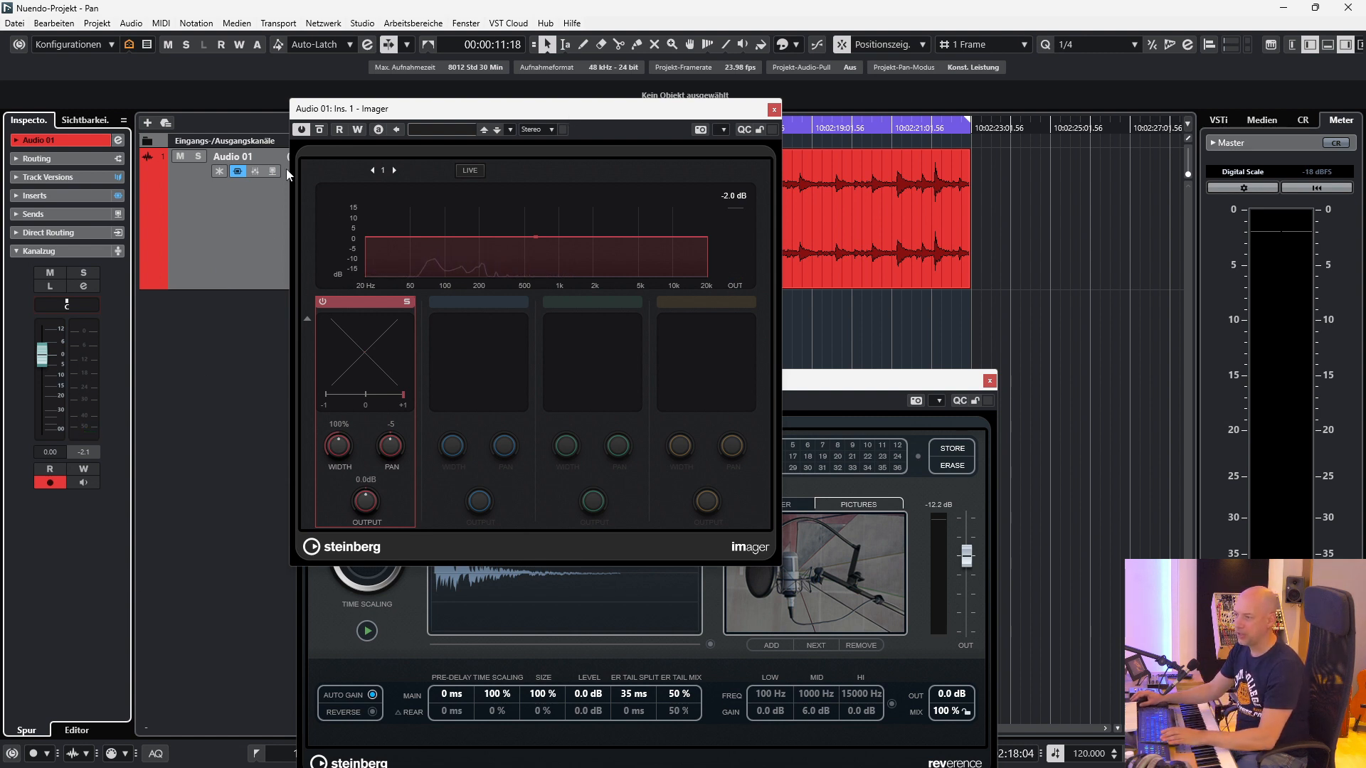
# Move the Imager window clear of the event and split Circle Bells between successive bell hits up to about 10:02:17:01.
pyautogui.moveTo(382, 109); pyautogui.dragTo(189, 307)
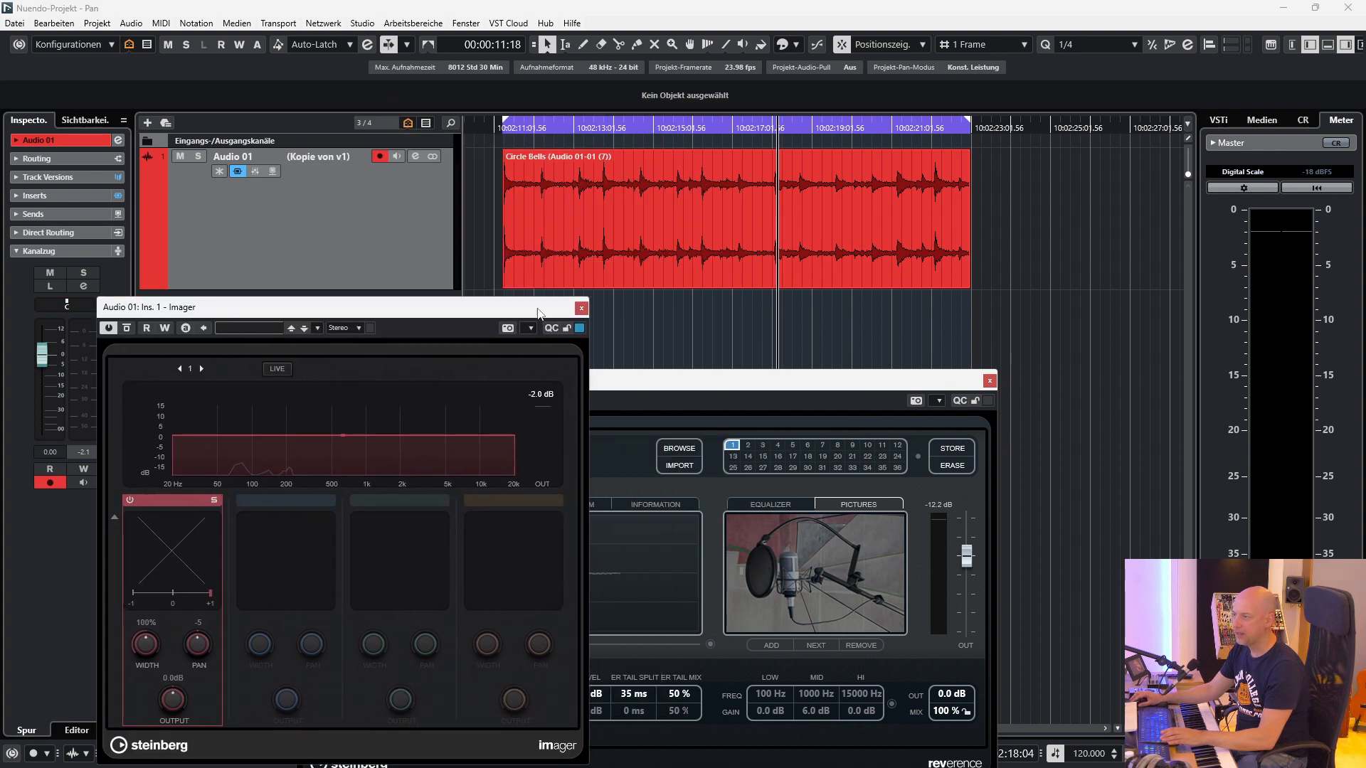
pyautogui.click(641, 323)
pyautogui.press('3')
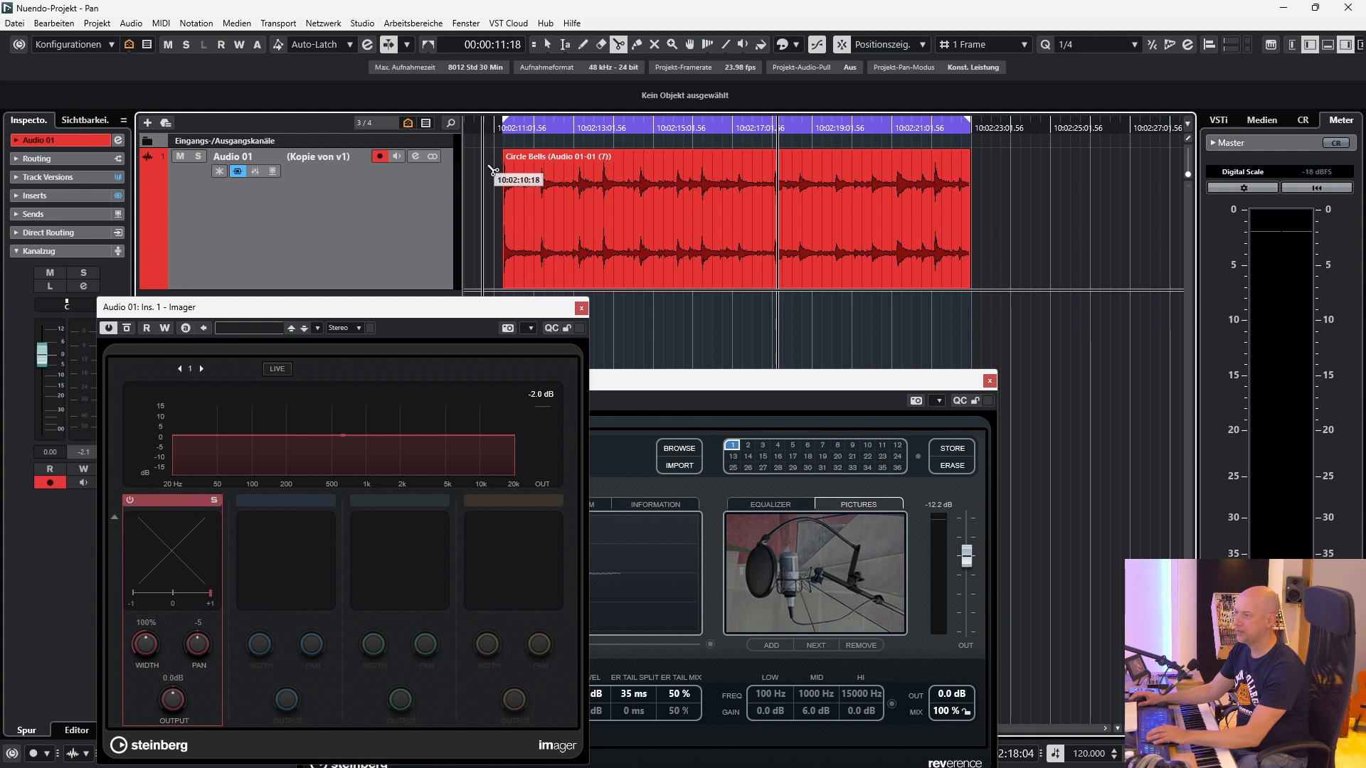
pyautogui.click(538, 191)
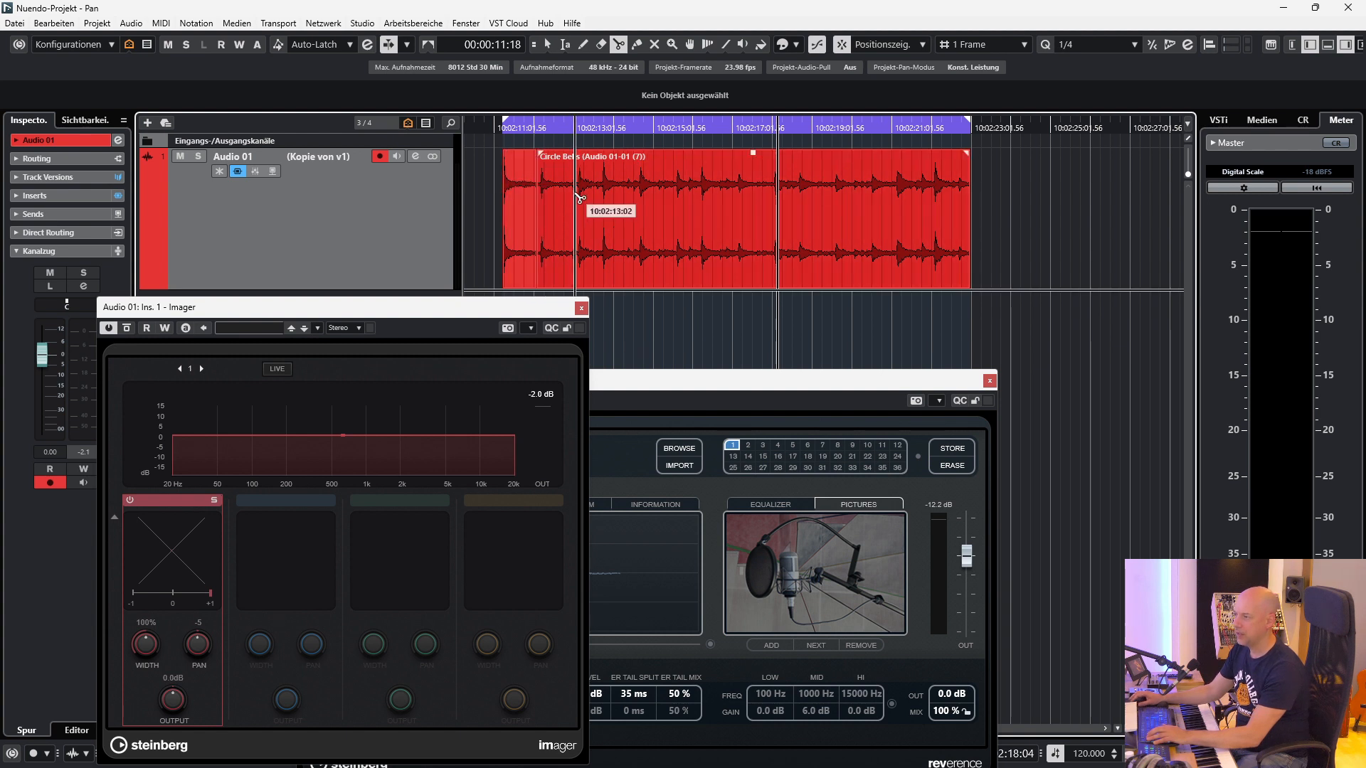
pyautogui.click(601, 193)
pyautogui.click(636, 191)
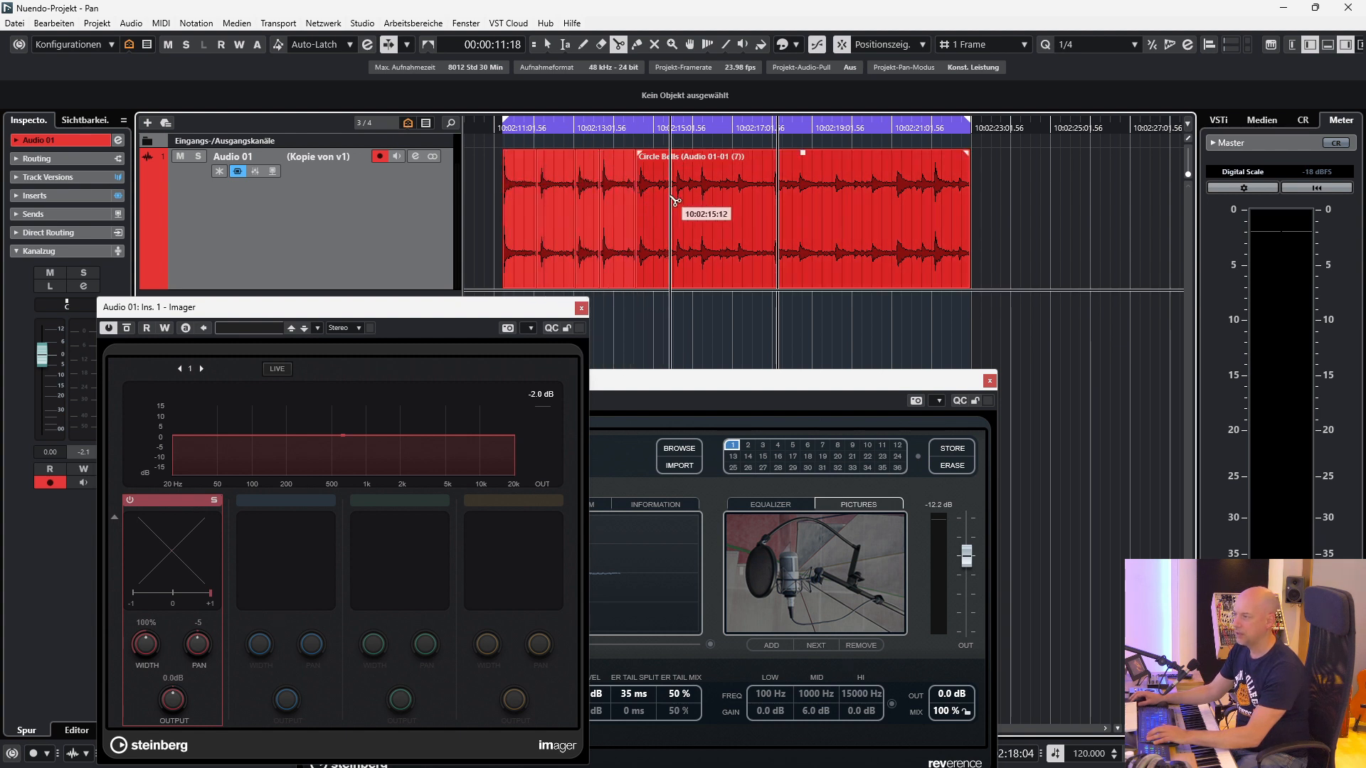
pyautogui.click(653, 198)
pyautogui.click(674, 197)
pyautogui.click(685, 193)
pyautogui.click(700, 194)
pyautogui.click(713, 193)
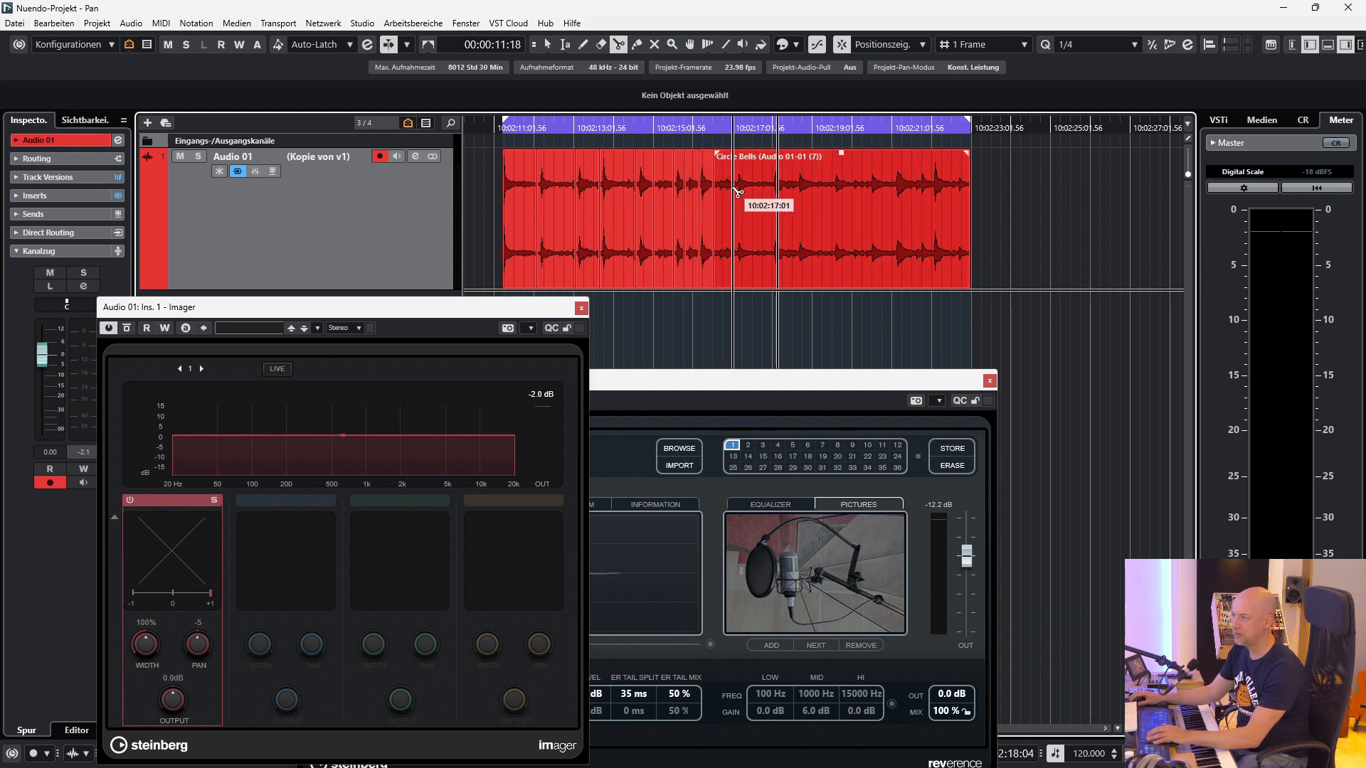
pyautogui.click(733, 194)
pyautogui.press('1')
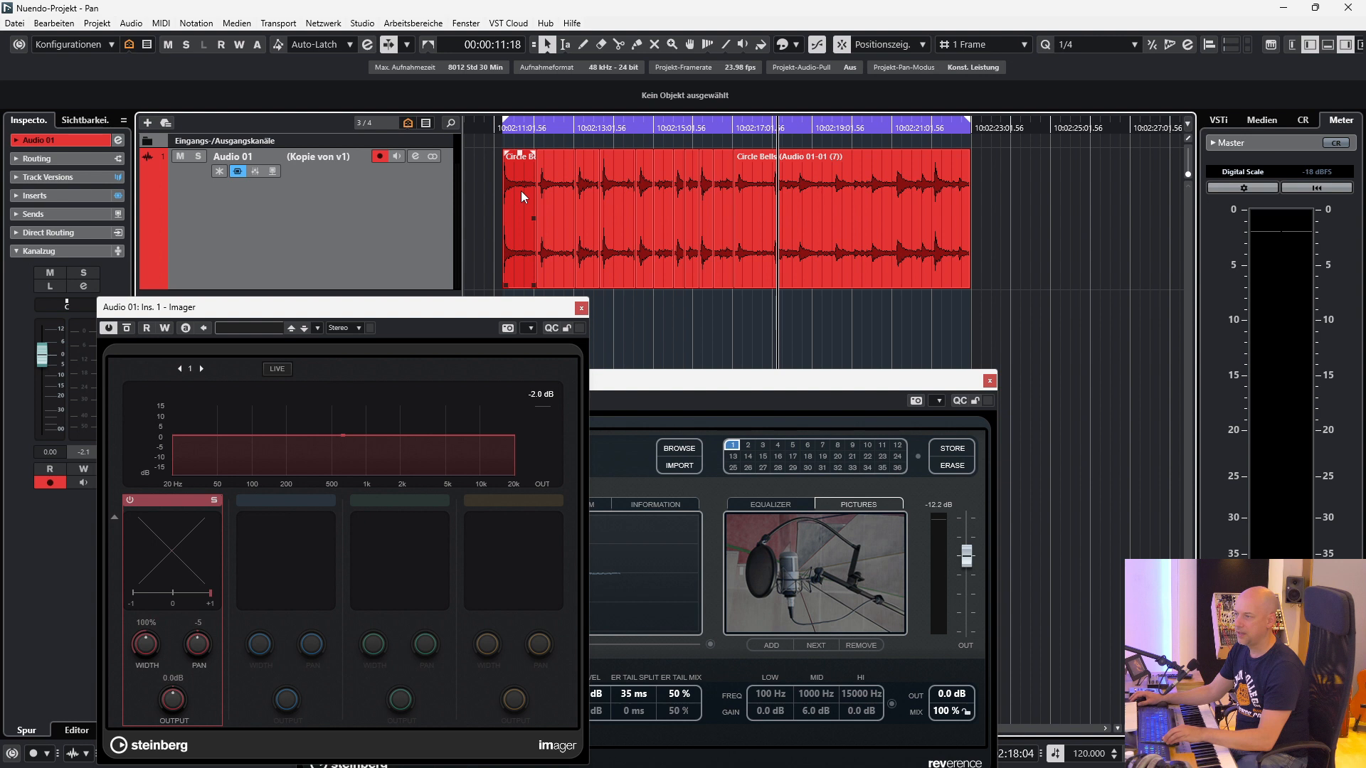
# Set the Imager's pan to -100 and apply it through Direct Offline Processing to every second Circle Bells slice, starting with the first.
pyautogui.moveTo(200, 659); pyautogui.dragTo(200, 705)
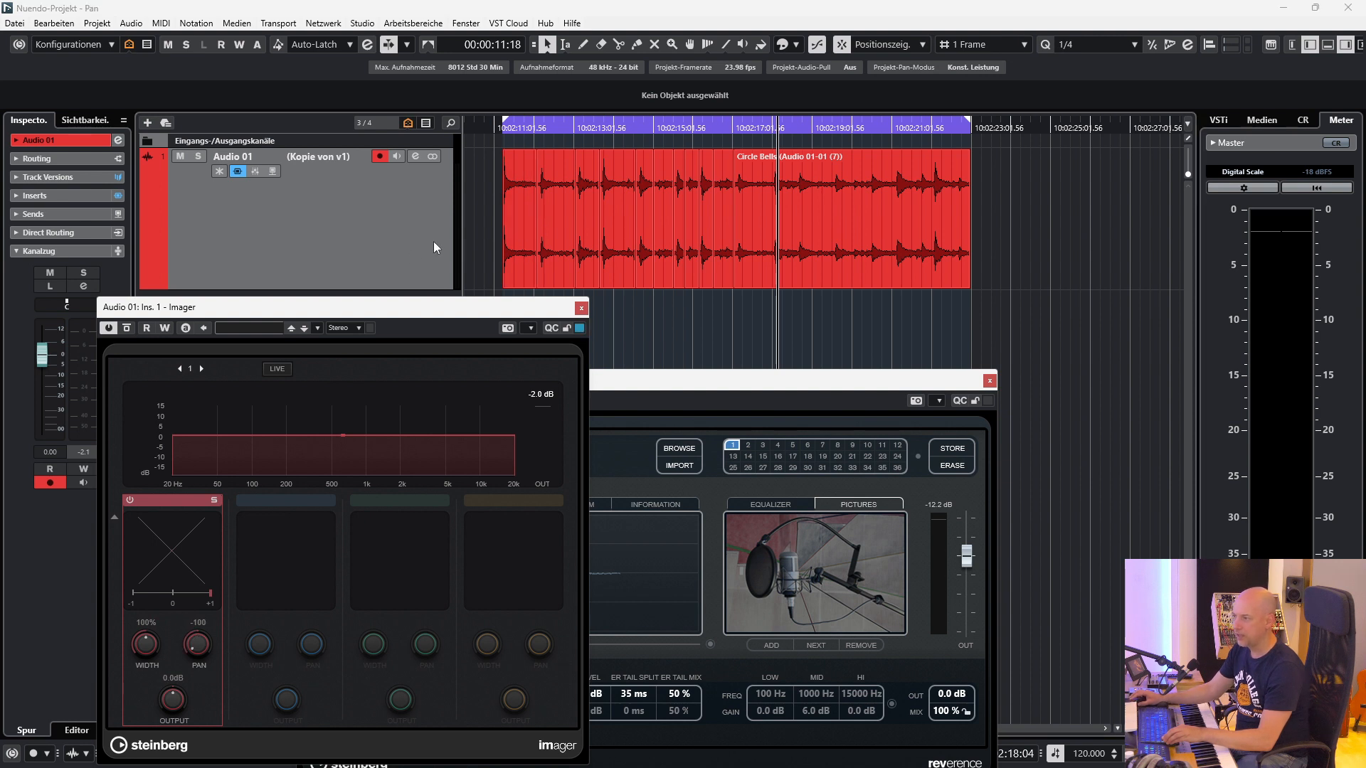
pyautogui.click(519, 211)
pyautogui.keyDown('shift'); pyautogui.click(646, 193); pyautogui.keyUp('shift')
pyautogui.keyDown('shift'); pyautogui.click(678, 198); pyautogui.keyUp('shift')
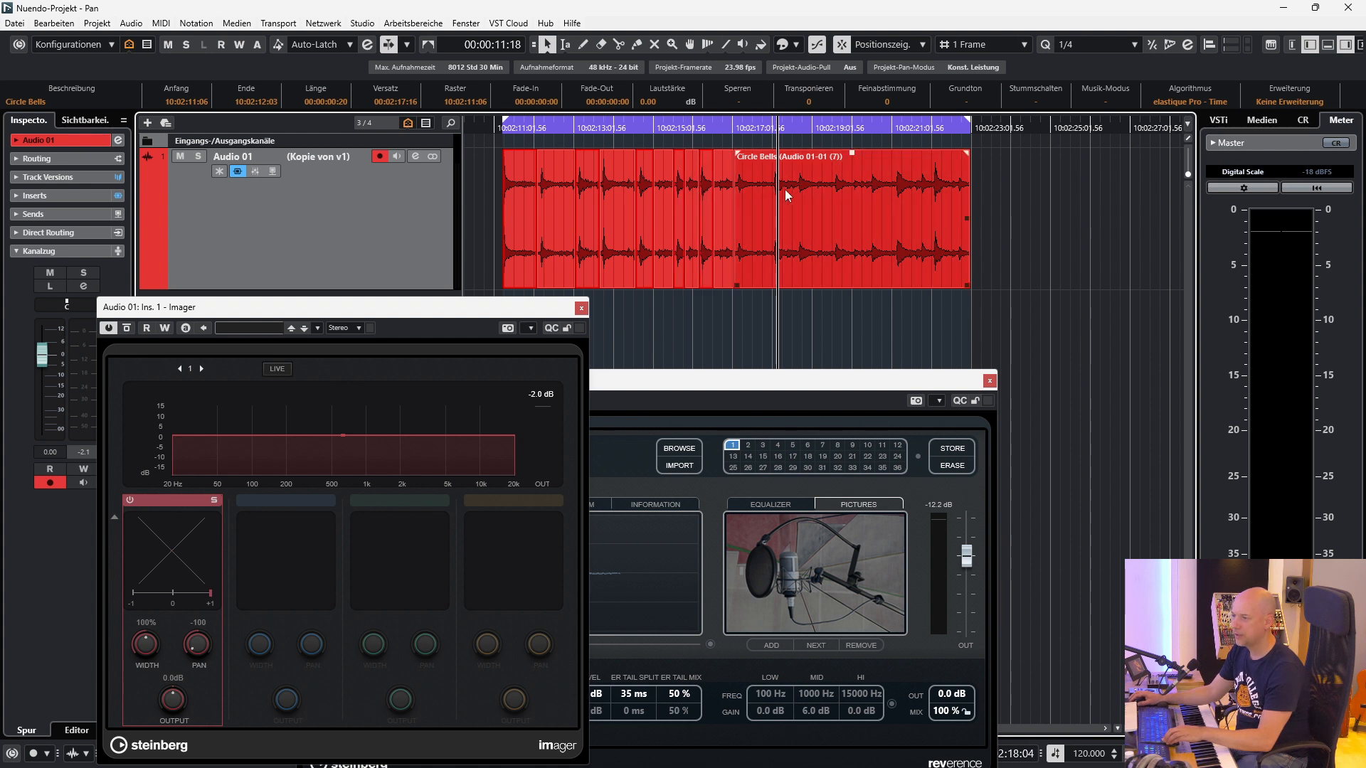
pyautogui.press('F7')
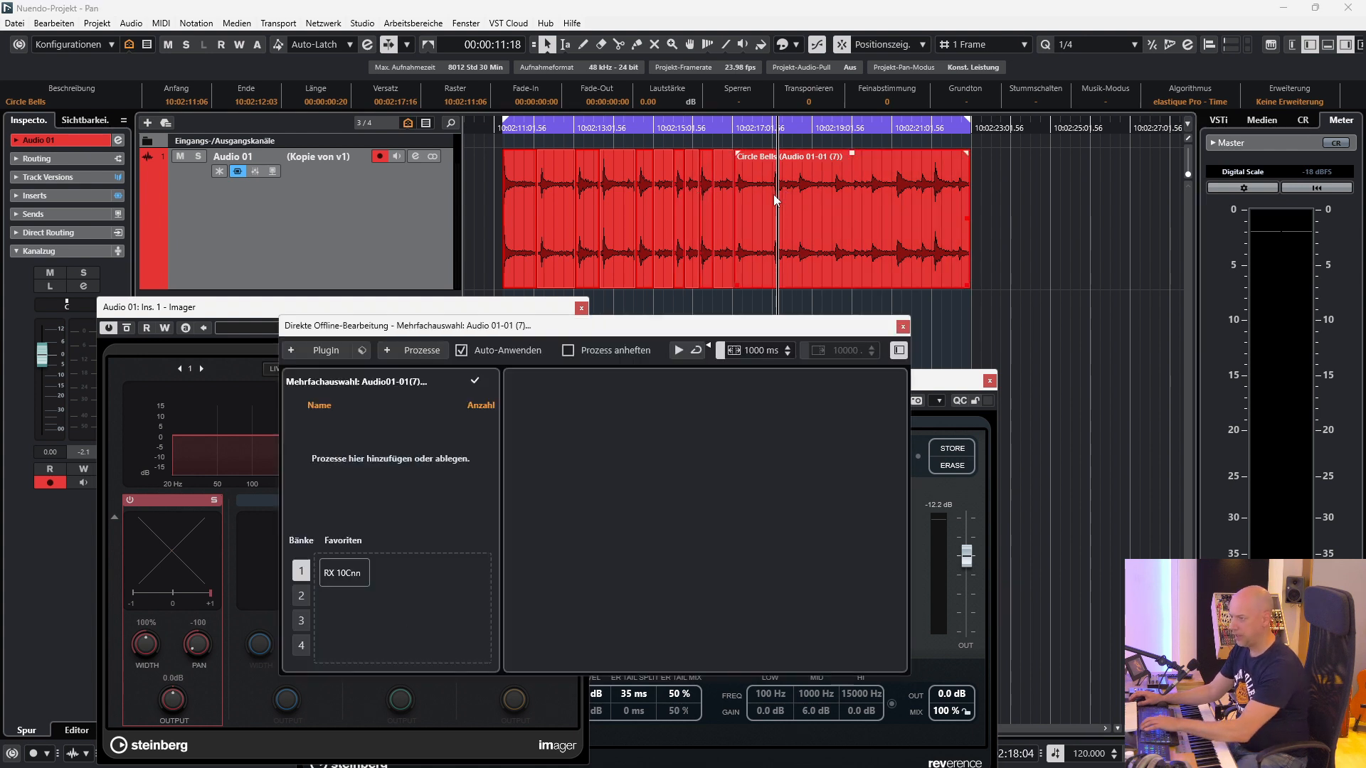
pyautogui.click(40, 196)
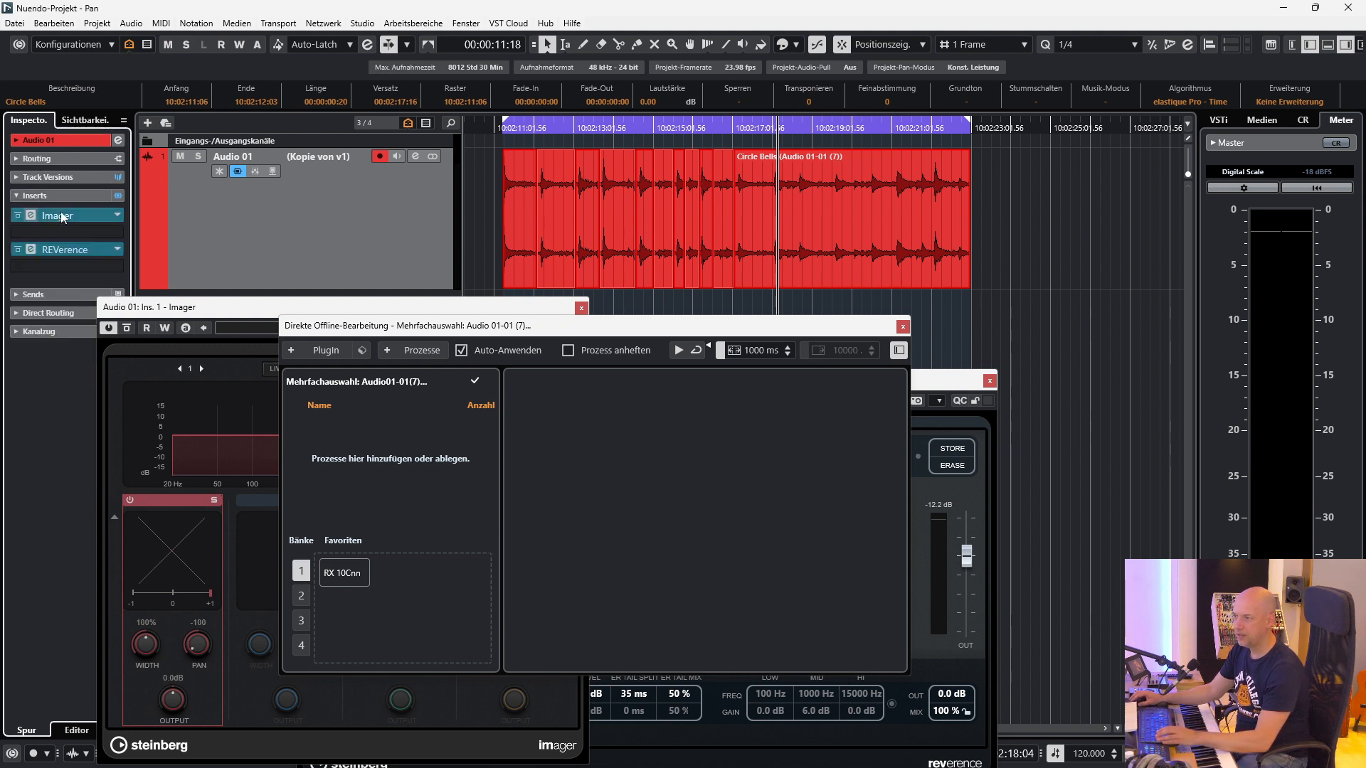
pyautogui.moveTo(63, 219); pyautogui.dragTo(446, 484)
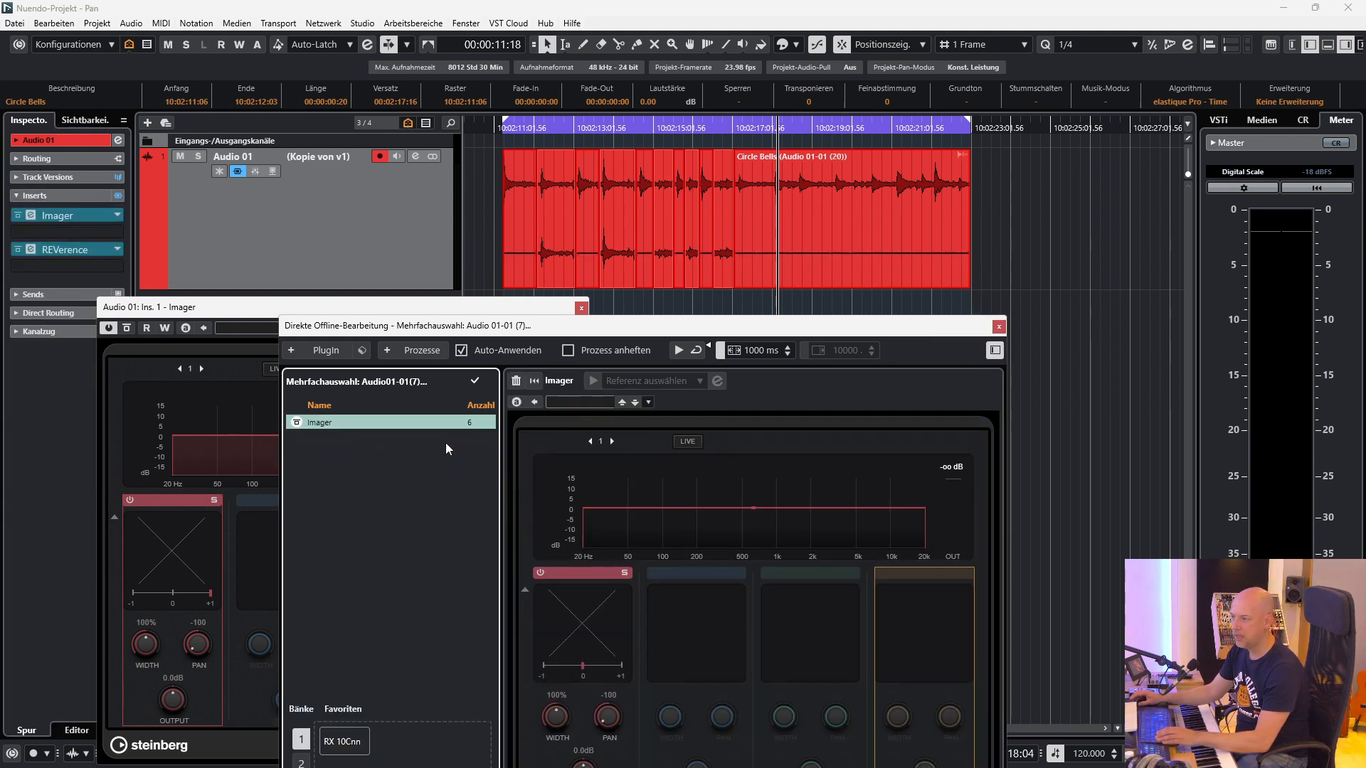
# Set the Imager's pan to 100 and apply it through Direct Offline Processing to the five alternate Circle Bells slices, starting with the second.
pyautogui.click(246, 313)
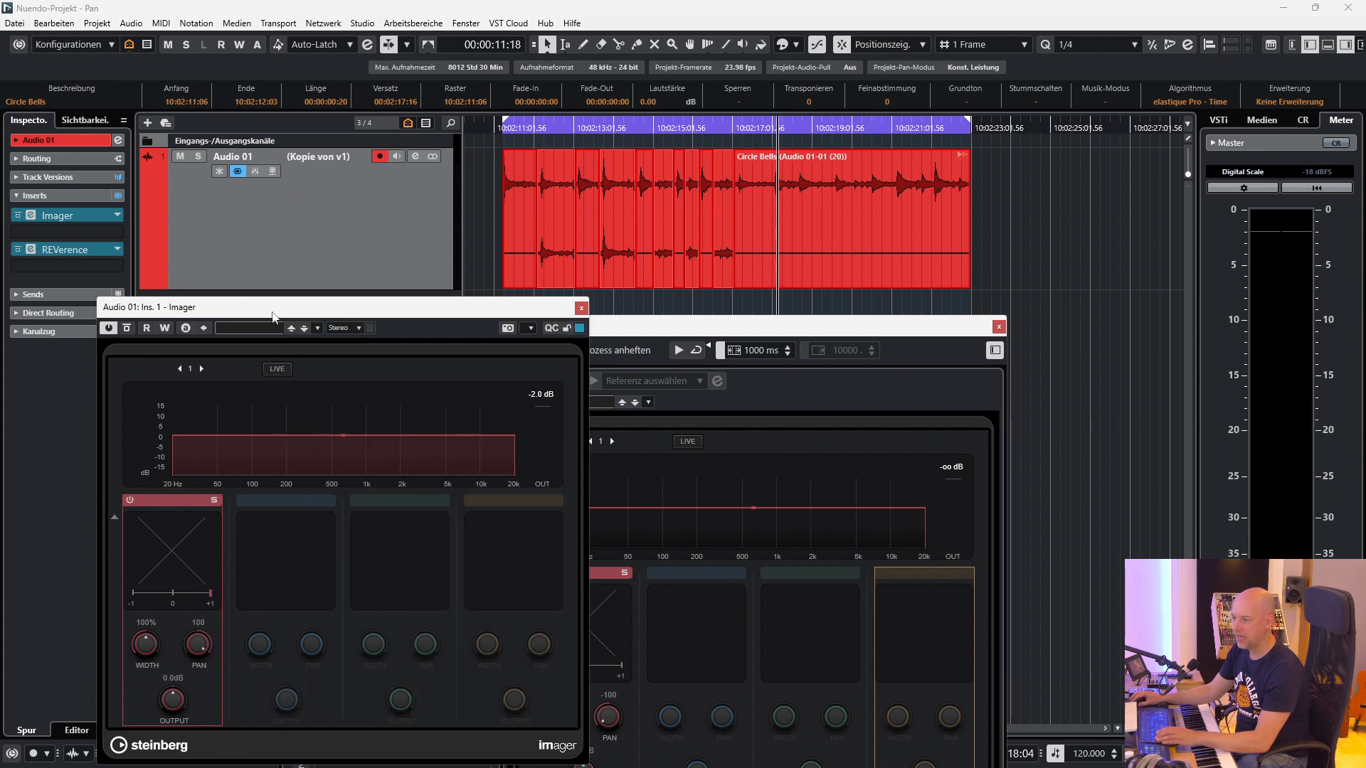
pyautogui.click(552, 212)
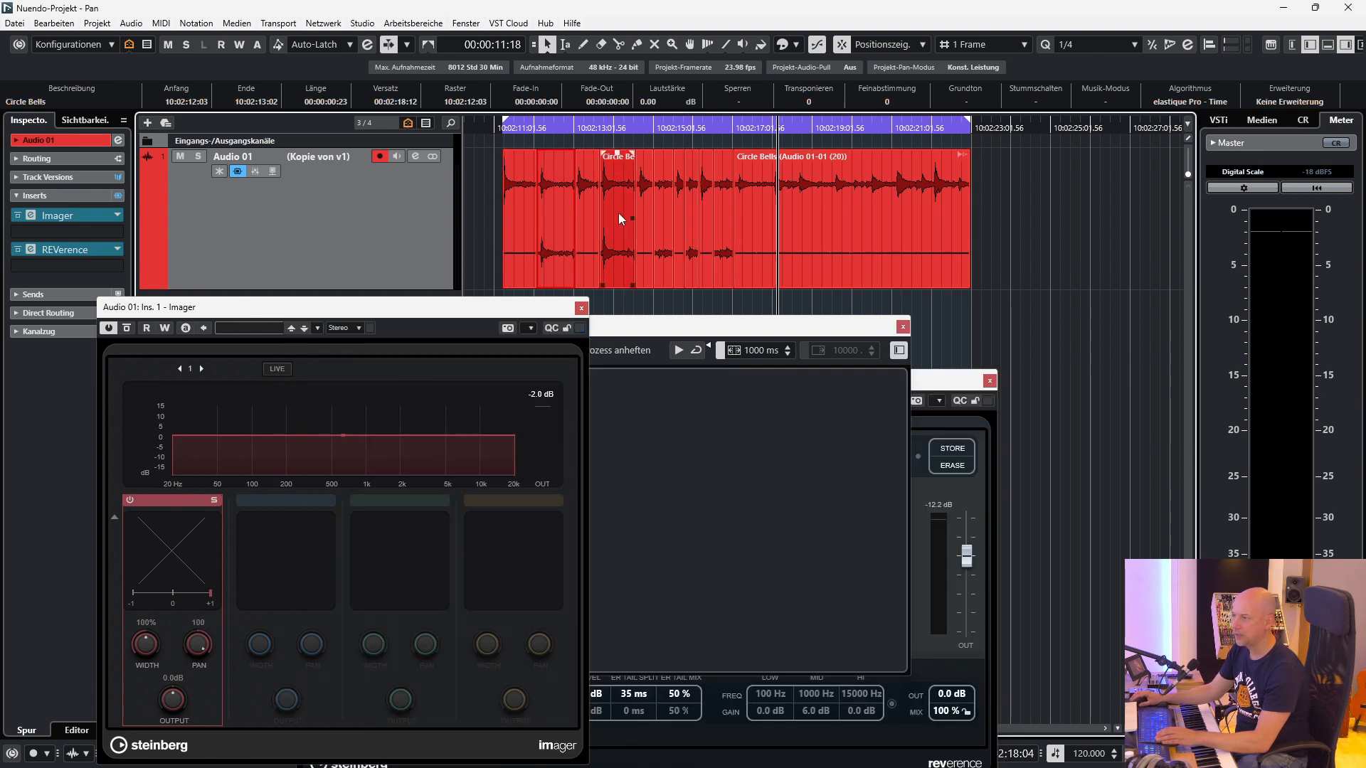
pyautogui.keyDown('shift'); pyautogui.click(616, 209); pyautogui.keyUp('shift')
pyautogui.keyDown('shift'); pyautogui.click(659, 205); pyautogui.keyUp('shift')
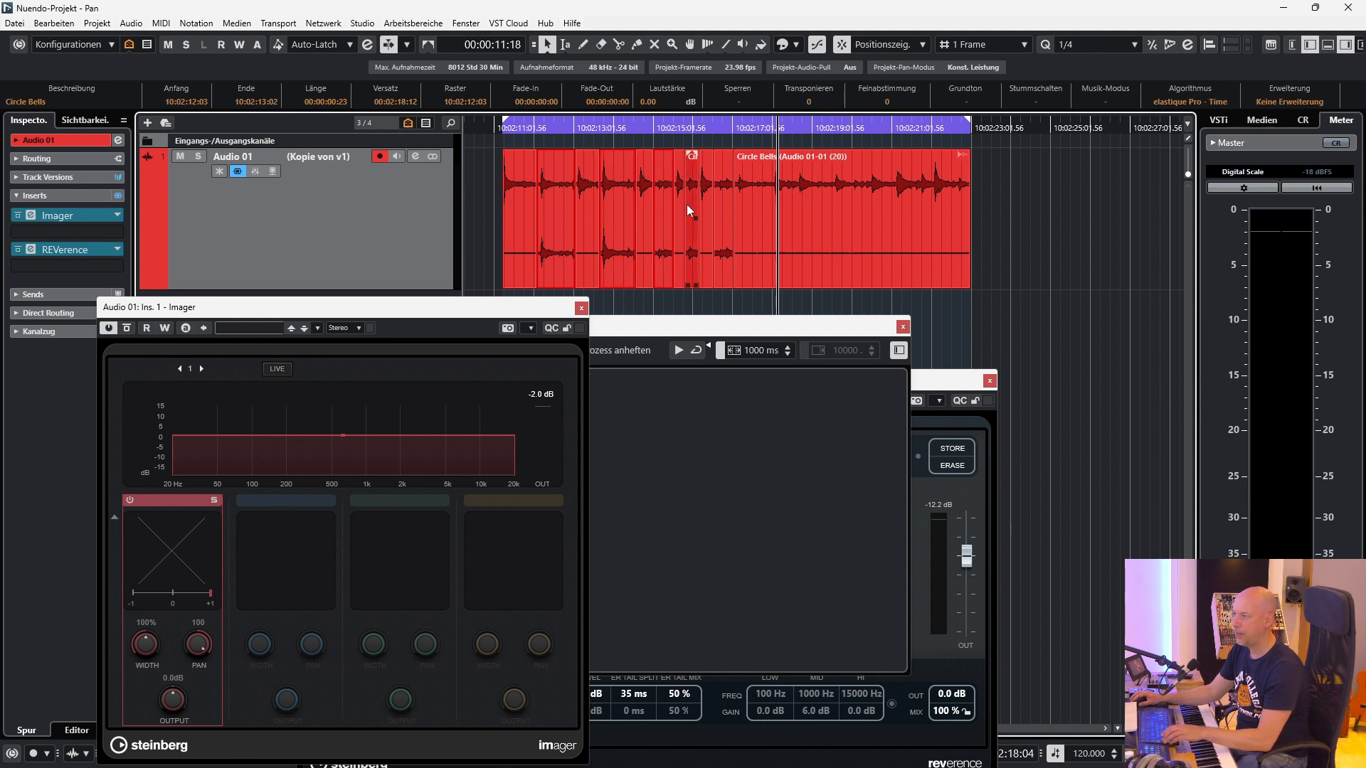
pyautogui.keyDown('shift'); pyautogui.click(687, 204); pyautogui.keyUp('shift')
pyautogui.keyDown('shift'); pyautogui.click(720, 206); pyautogui.keyUp('shift')
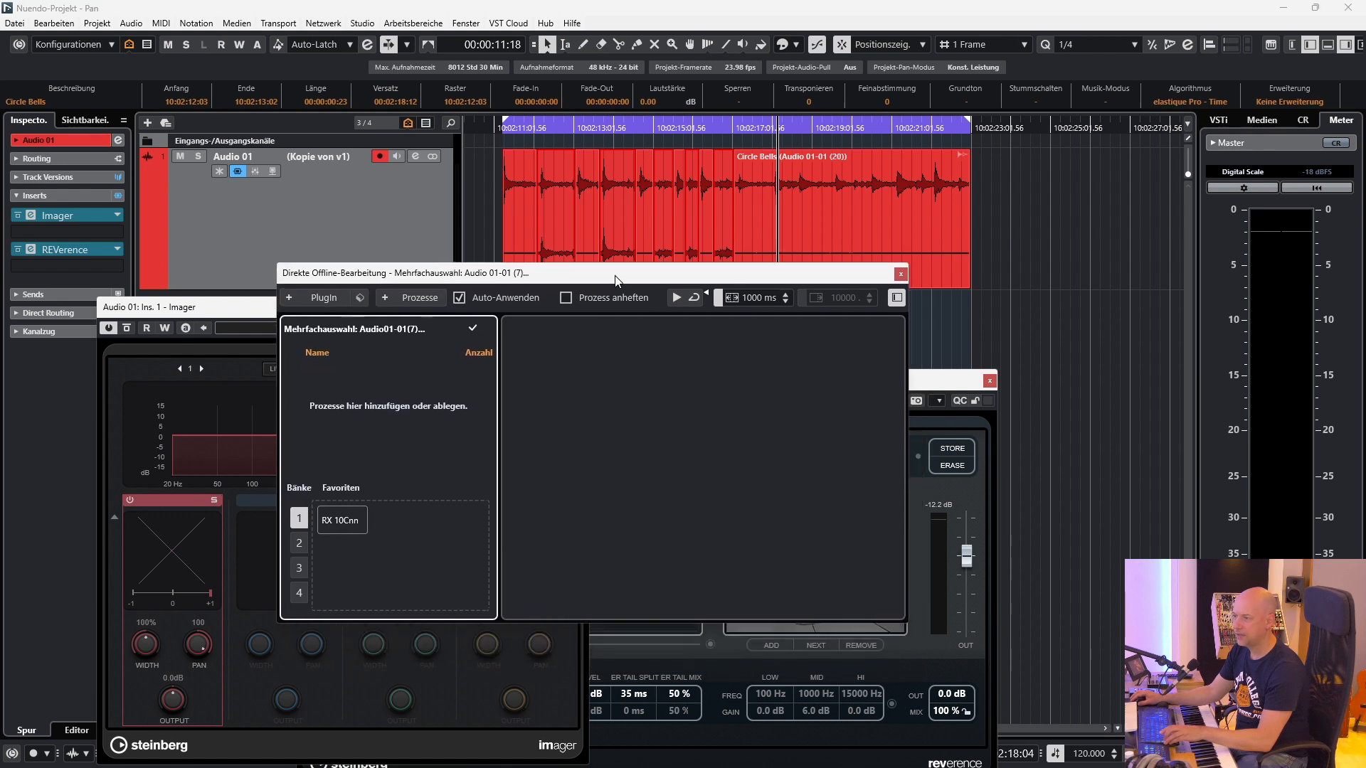
pyautogui.moveTo(55, 223); pyautogui.dragTo(519, 438)
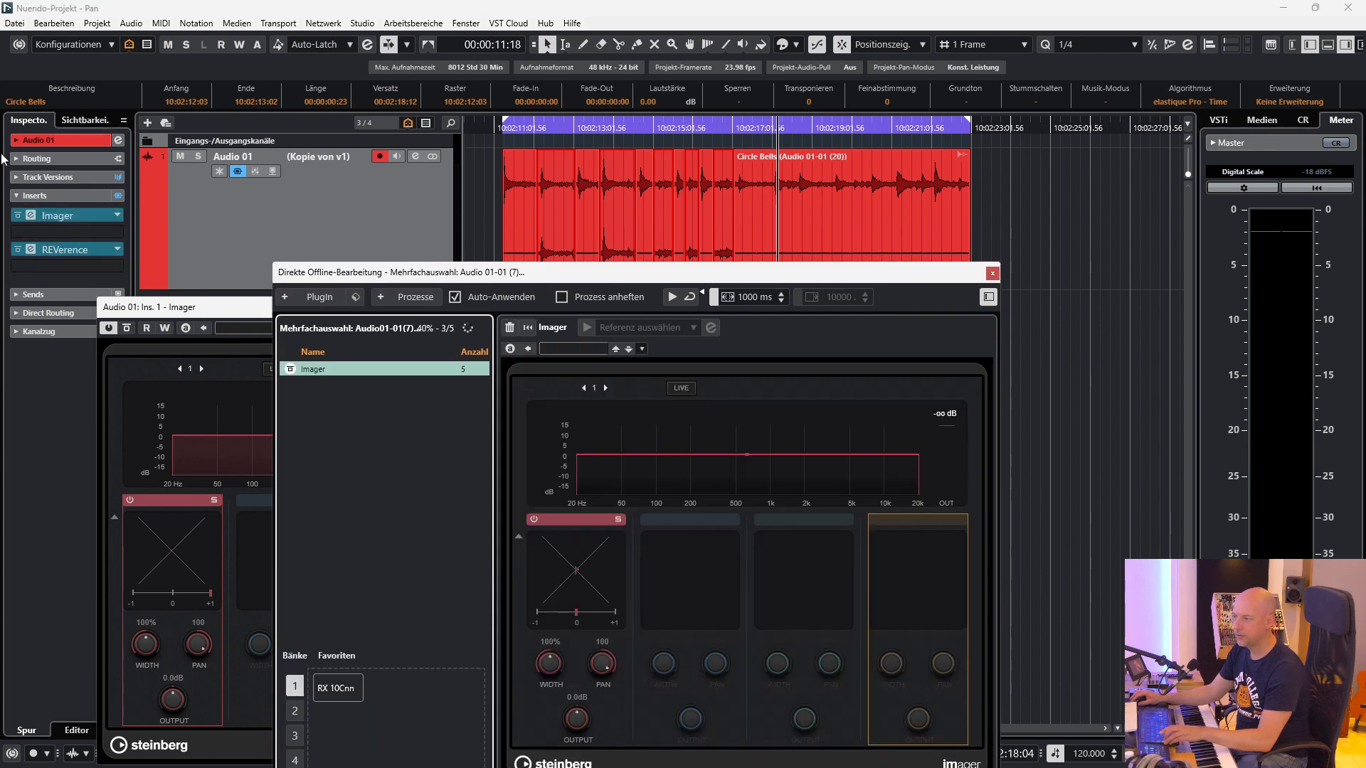
# Bypass the Imager and REVerence inserts and play the offline-panned slices with Direct Offline Processing closed.
pyautogui.click(18, 216)
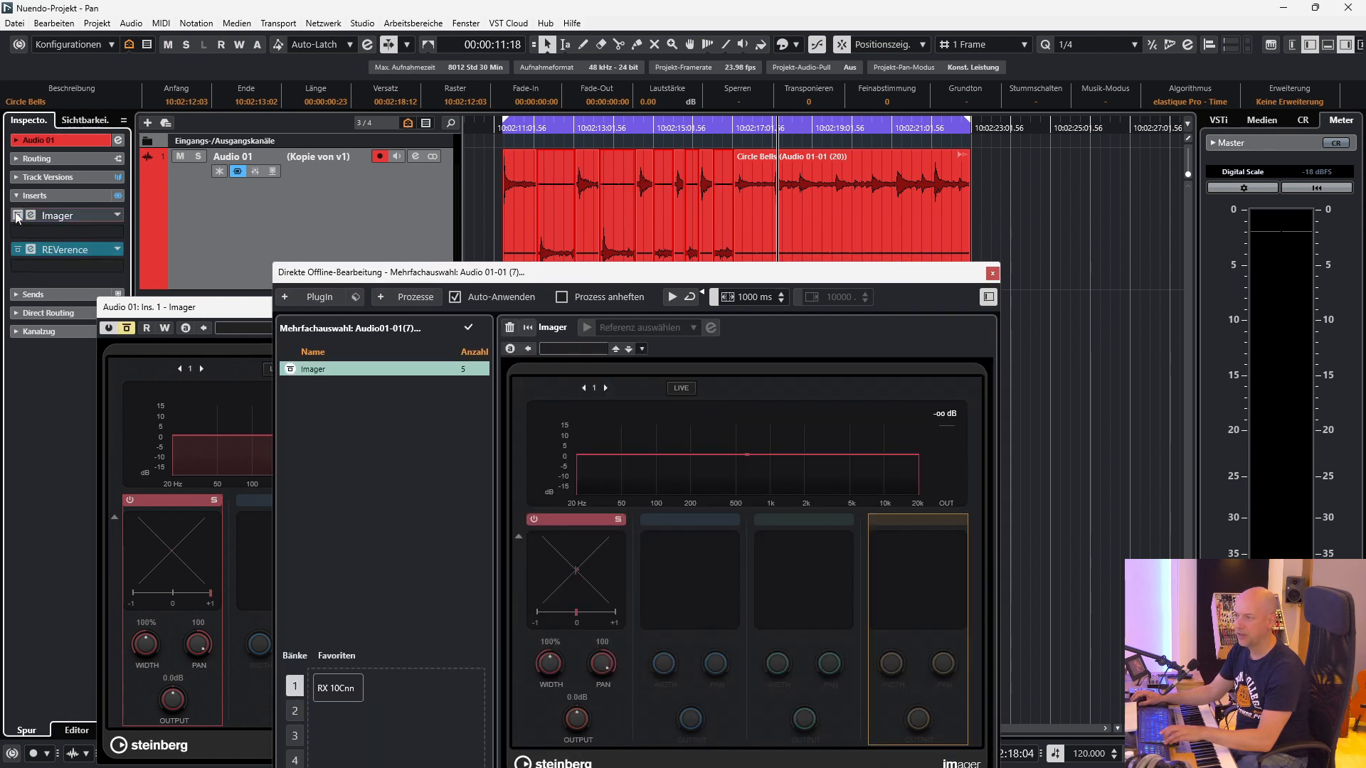
pyautogui.click(18, 249)
pyautogui.click(990, 273)
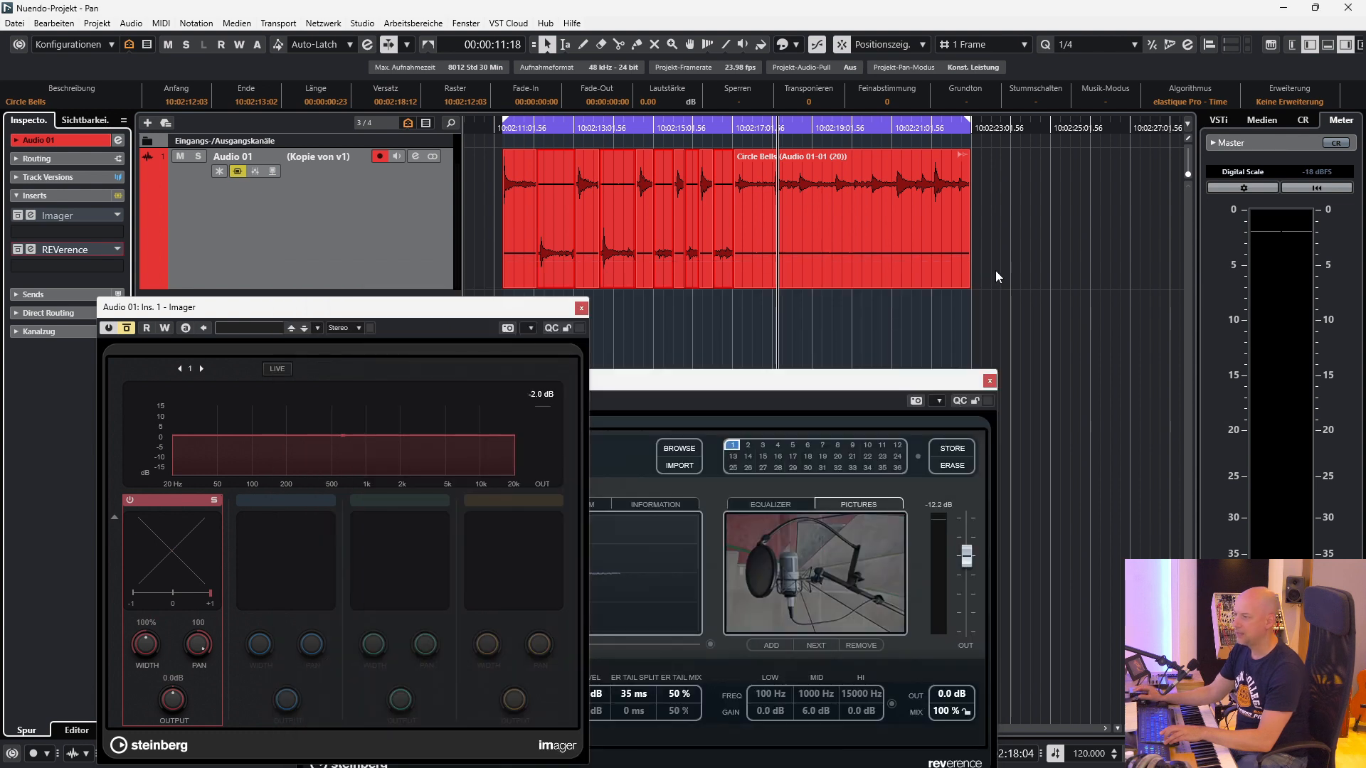
pyautogui.press('space')
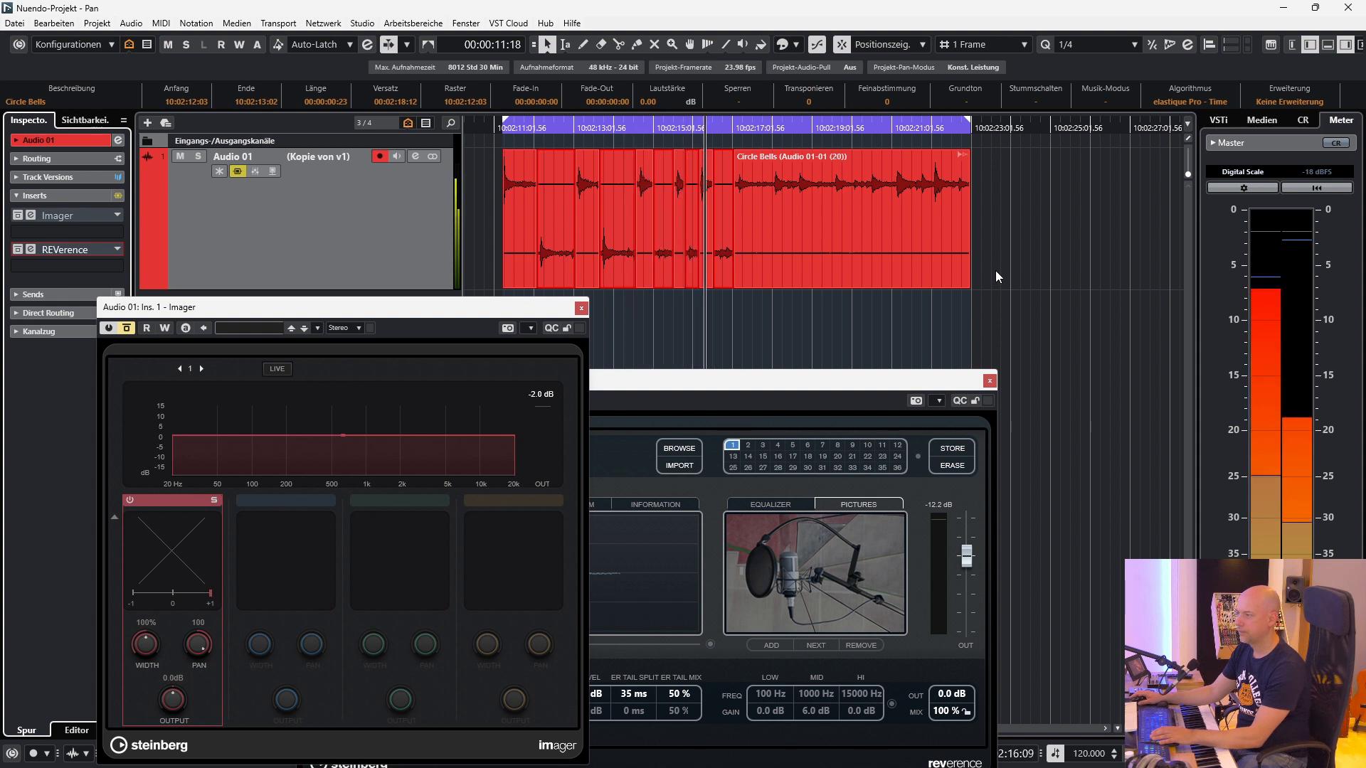
pyautogui.press('space')
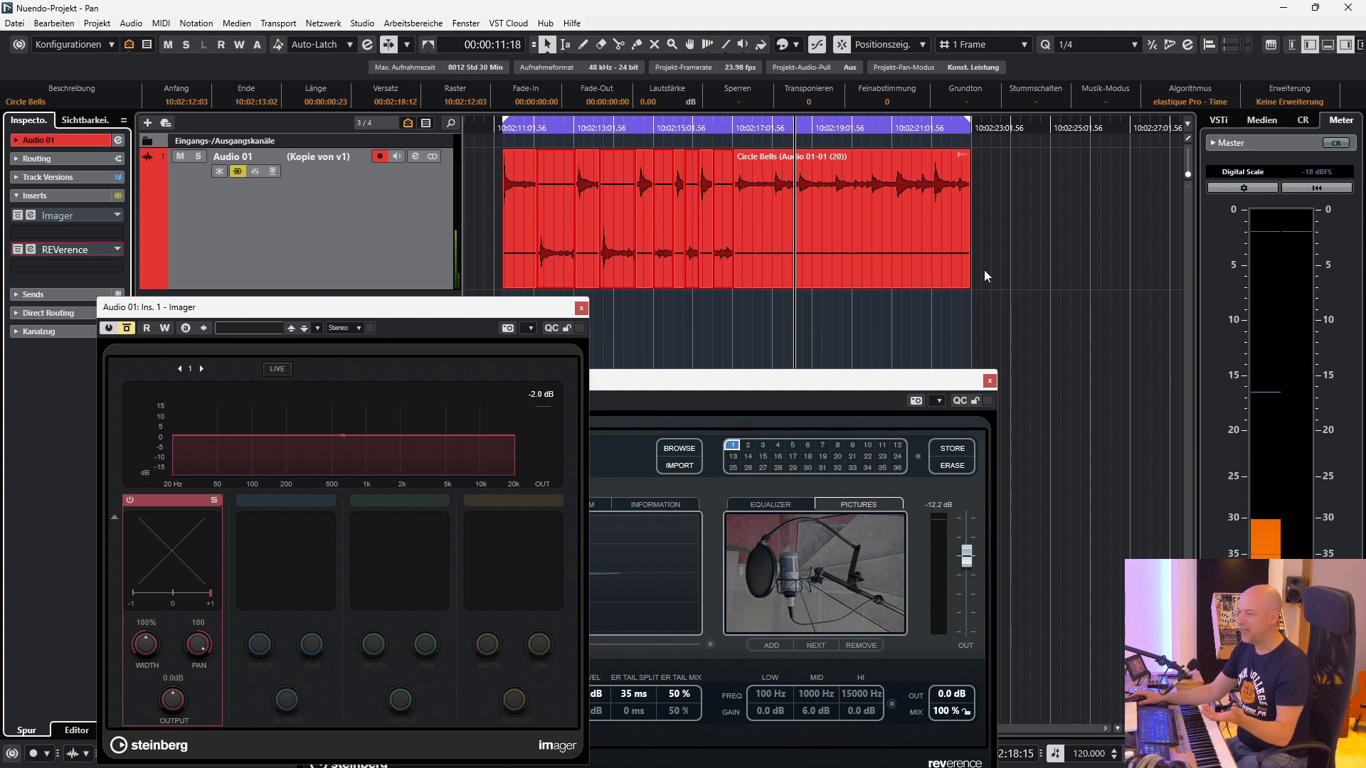
# Move the first Circle Bells slice out to 10:02:26:09 and back to 10:02:11:06.
pyautogui.click(515, 221)
pyautogui.click(539, 266)
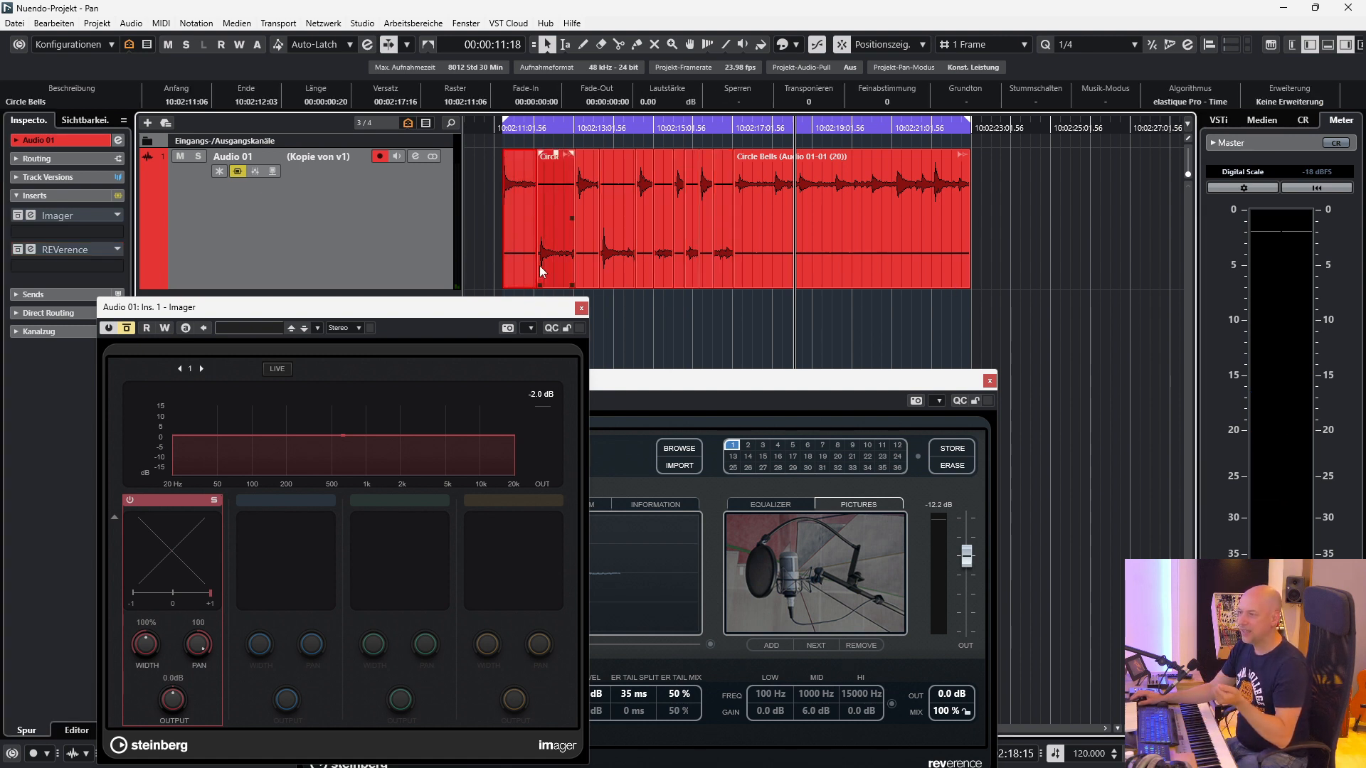
pyautogui.click(515, 246)
pyautogui.moveTo(519, 225); pyautogui.dragTo(1055, 233)
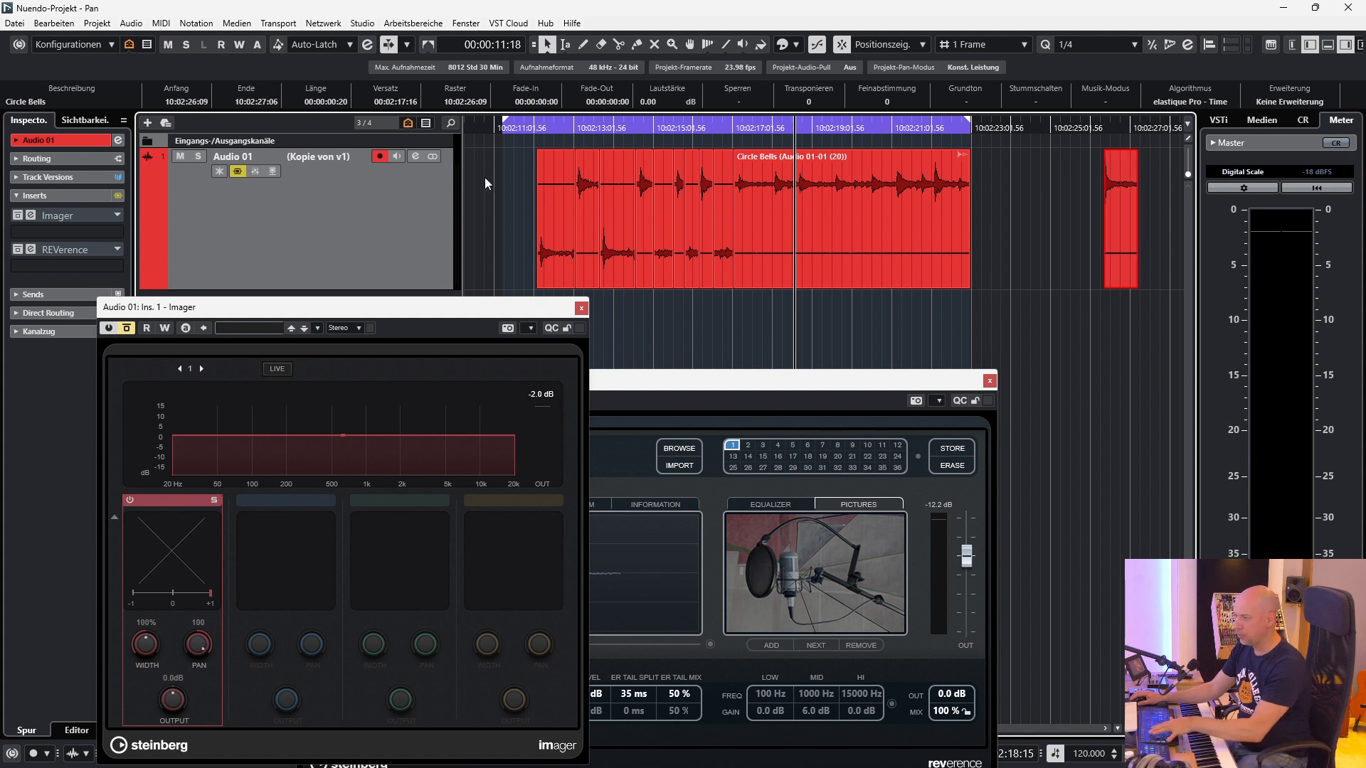
pyautogui.moveTo(1129, 213); pyautogui.dragTo(527, 225)
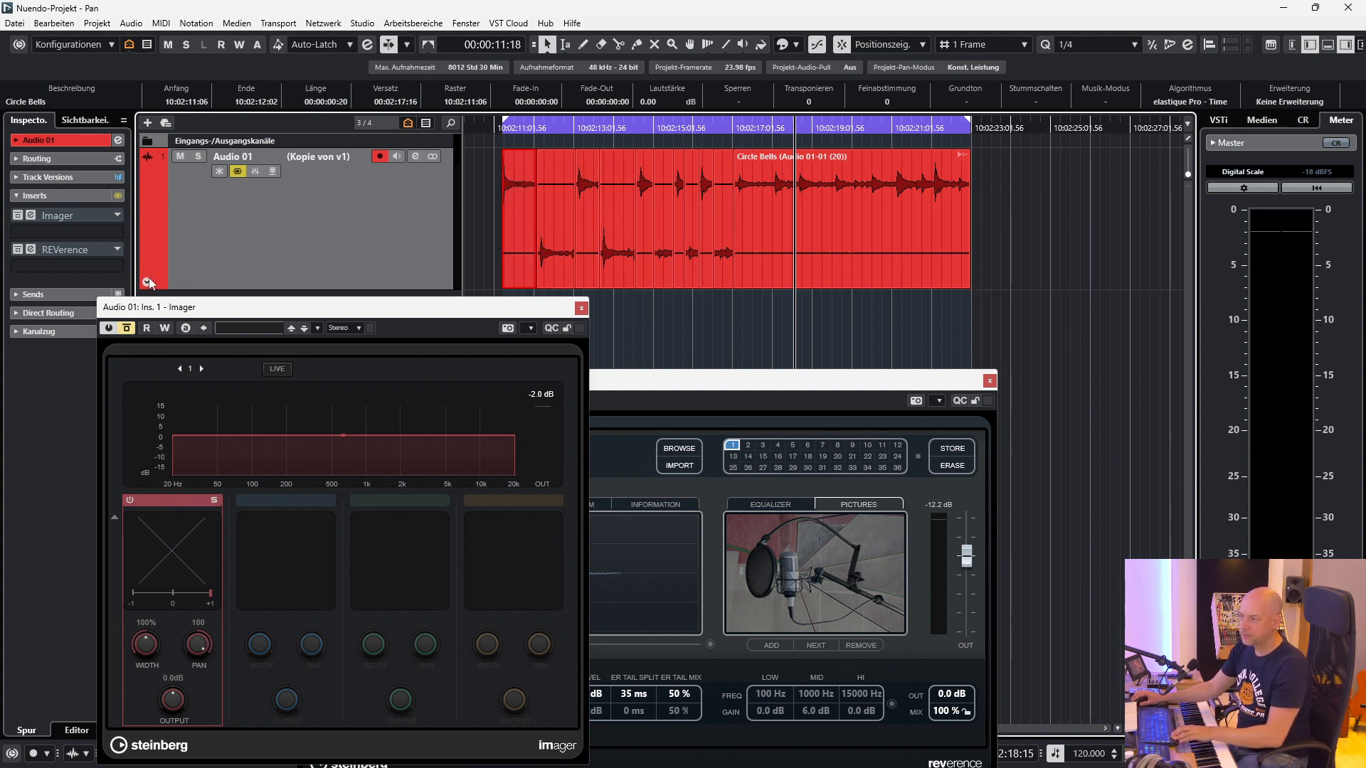
# Move the Imager window down to view Audio 01's volume automation lane, and shift the REVerence window up.
pyautogui.moveTo(214, 307); pyautogui.dragTo(214, 358)
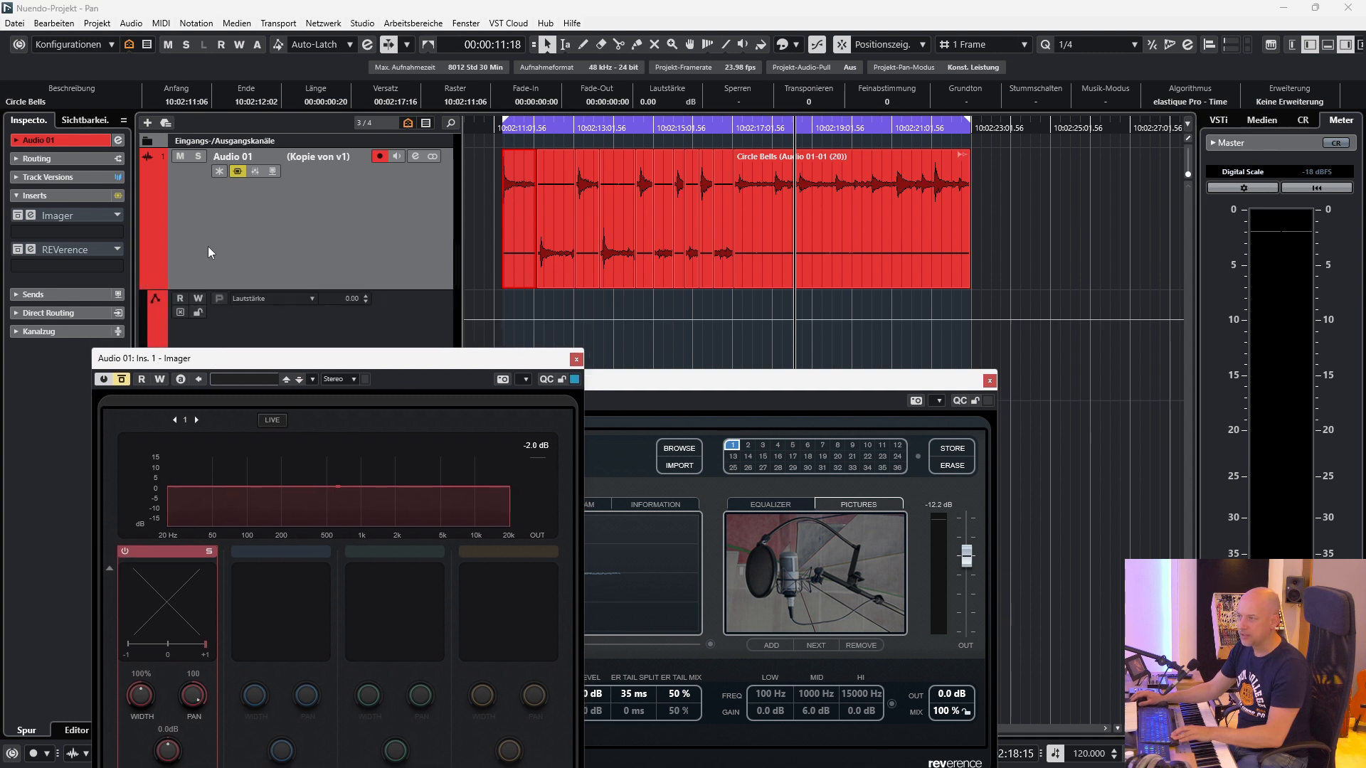
pyautogui.click(146, 283)
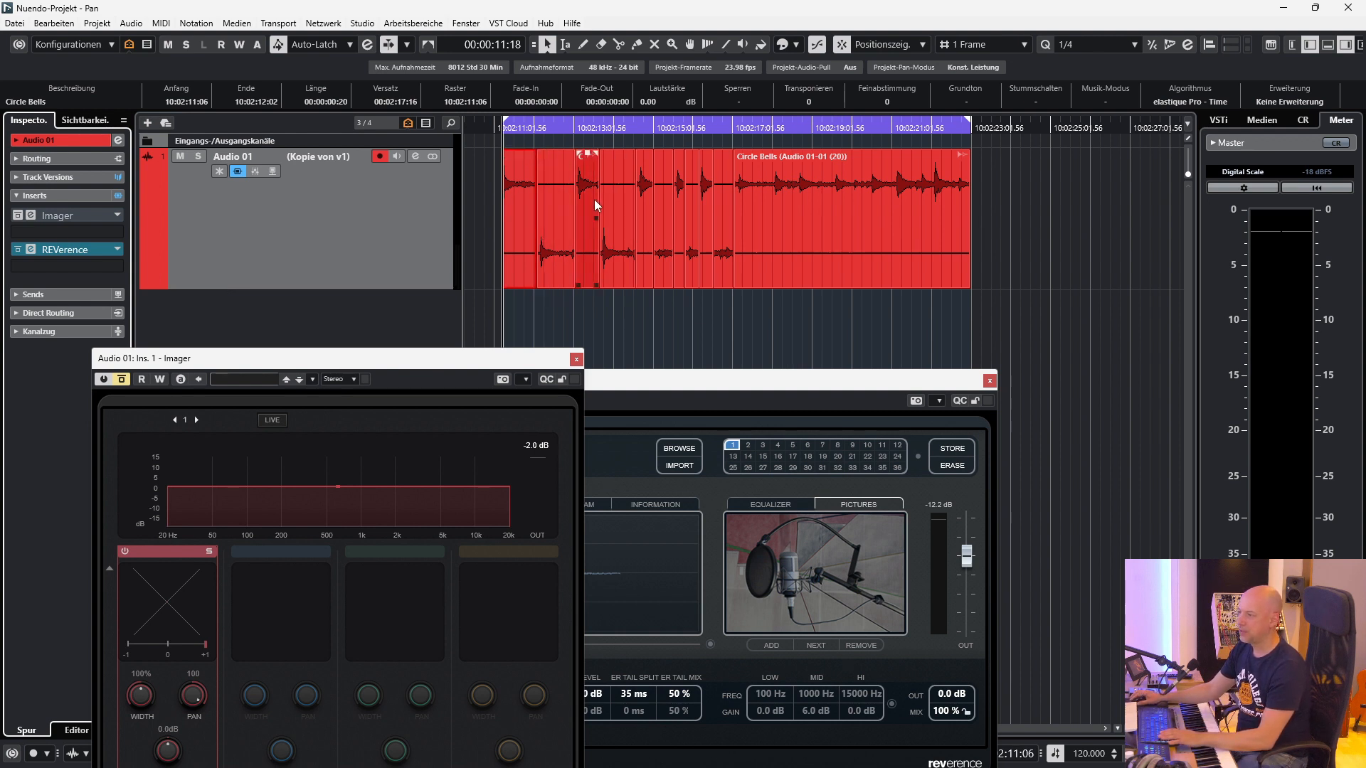
pyautogui.moveTo(742, 385); pyautogui.dragTo(702, 327)
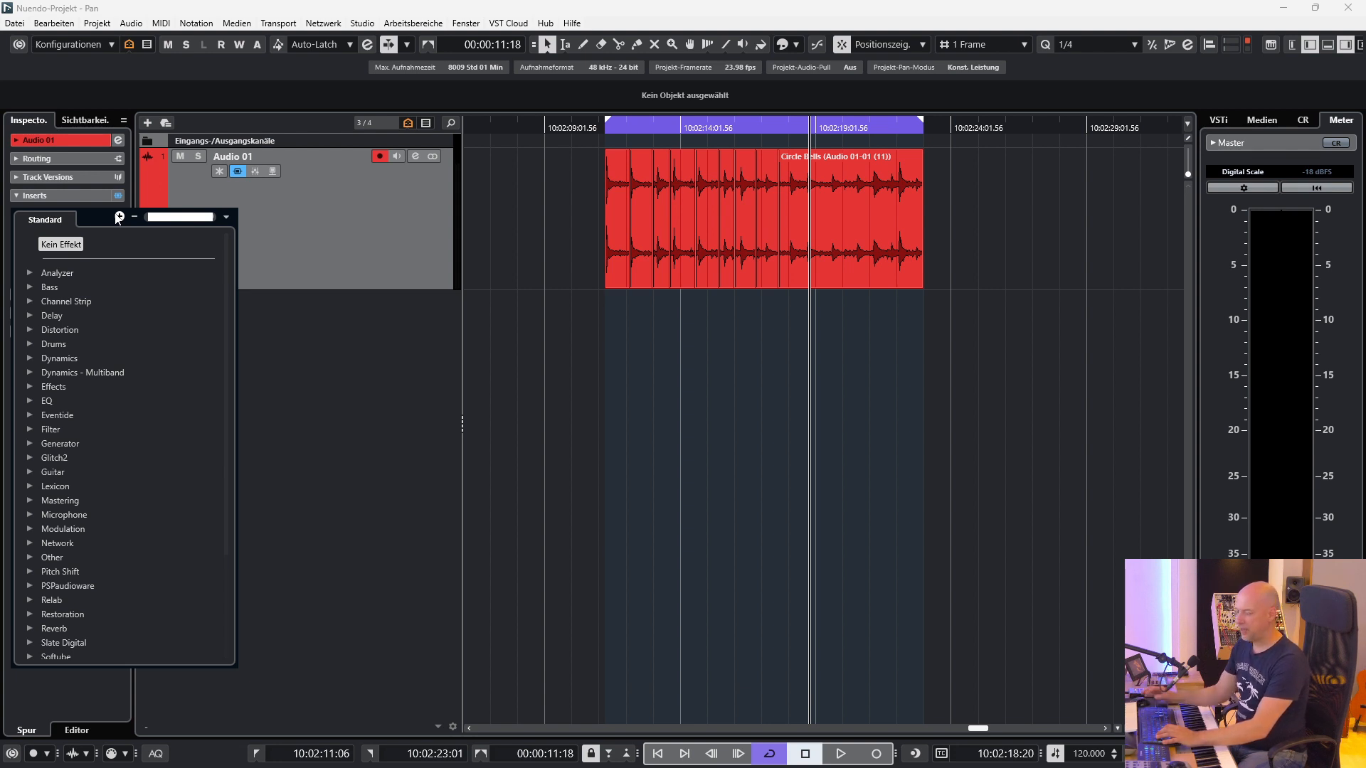
# Load RChannel Stereo into the first insert slot of Audio 01.
pyautogui.write('rchanne')
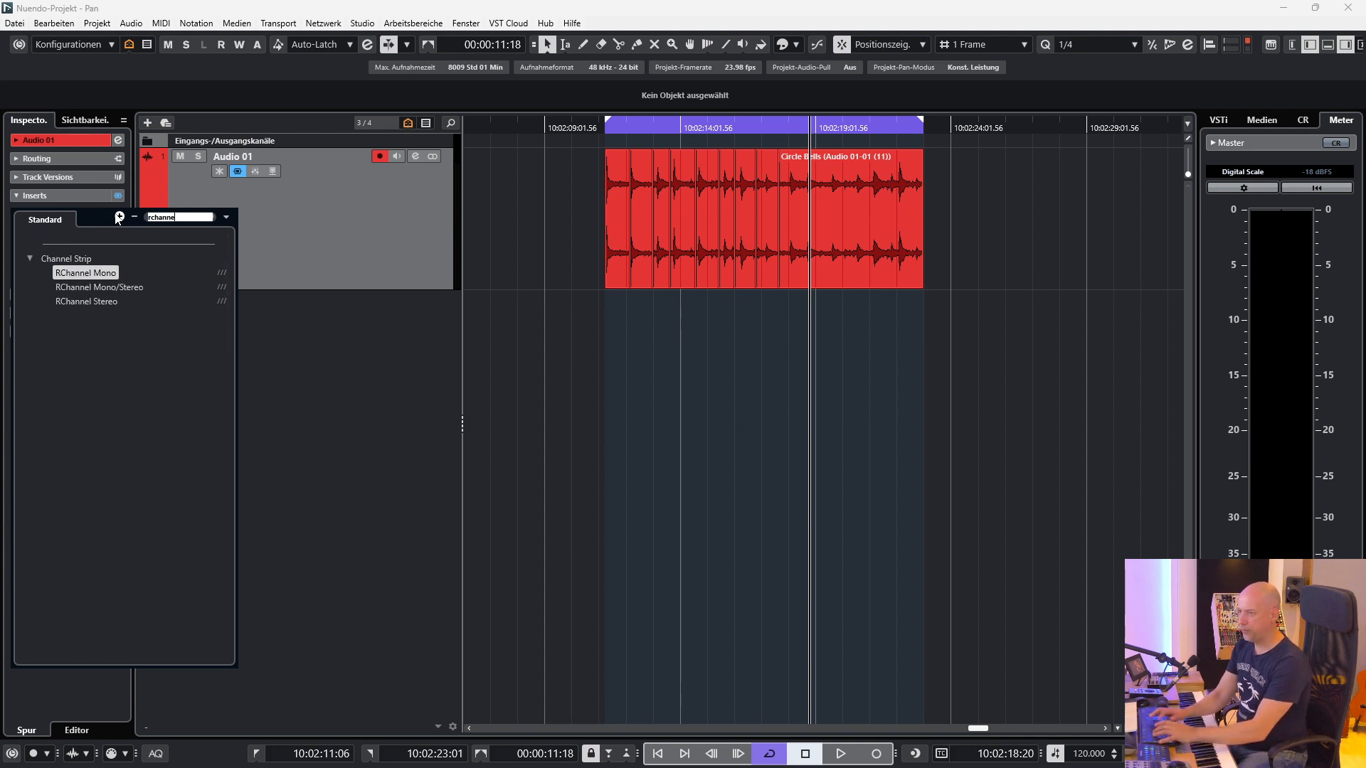
pyautogui.click(71, 300)
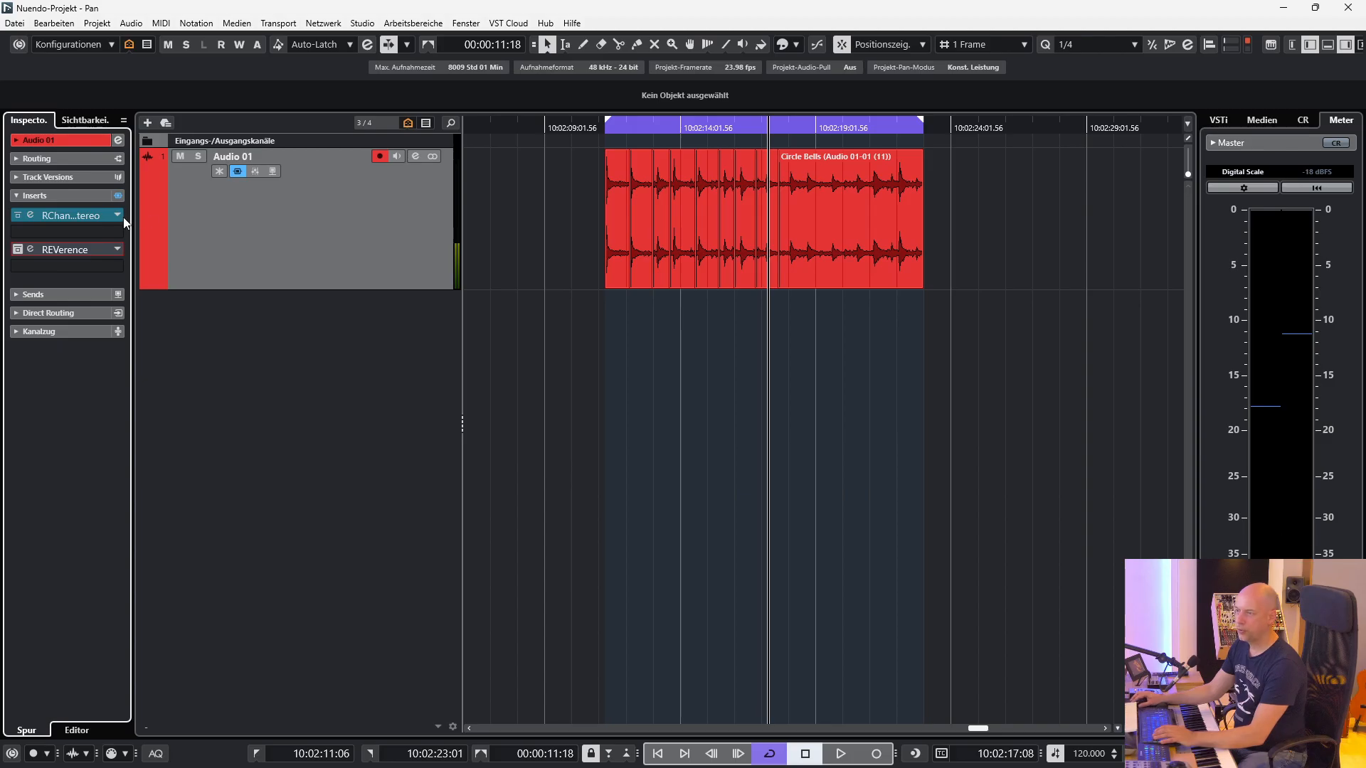
# Replace RChannel with CLA MixHub in the first insert slot and adjust its pan to about 8 on the right side.
pyautogui.click(123, 216)
pyautogui.write('clamix')
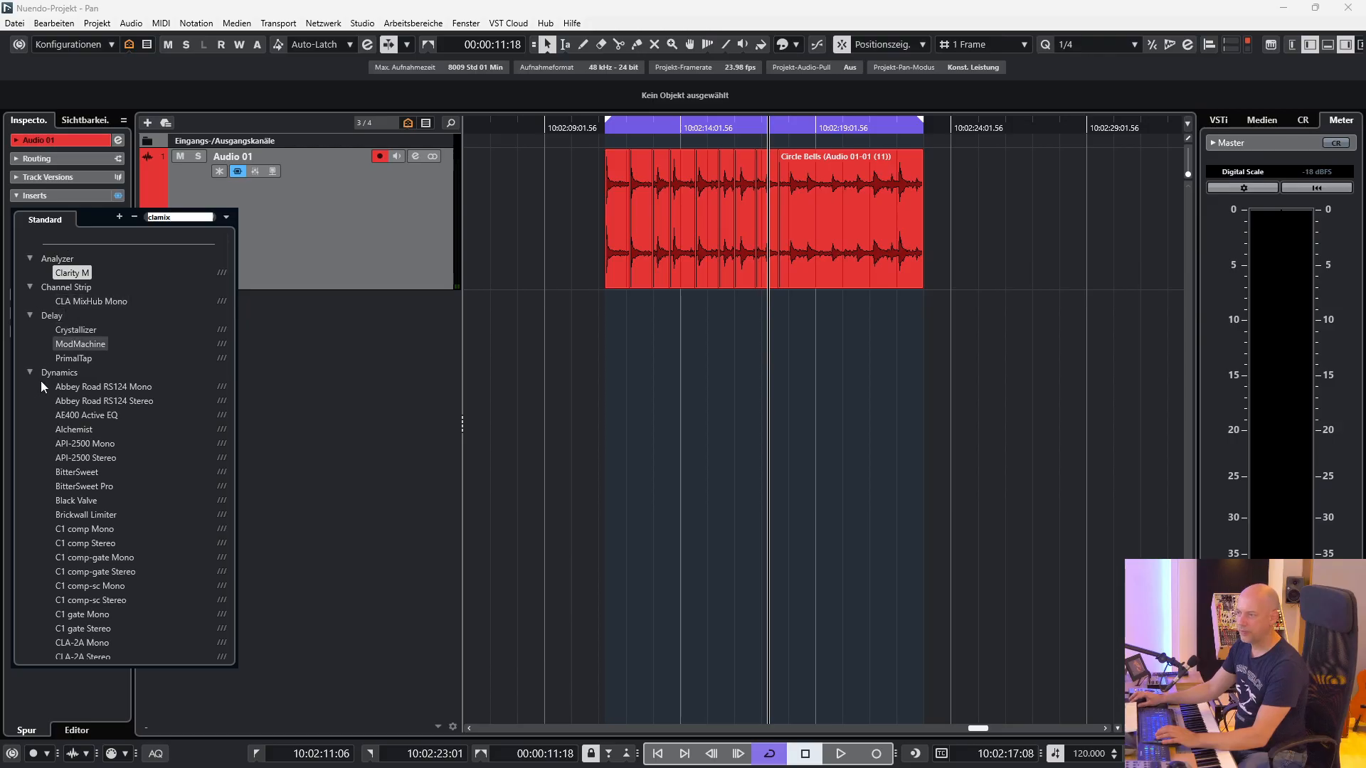
pyautogui.click(91, 301)
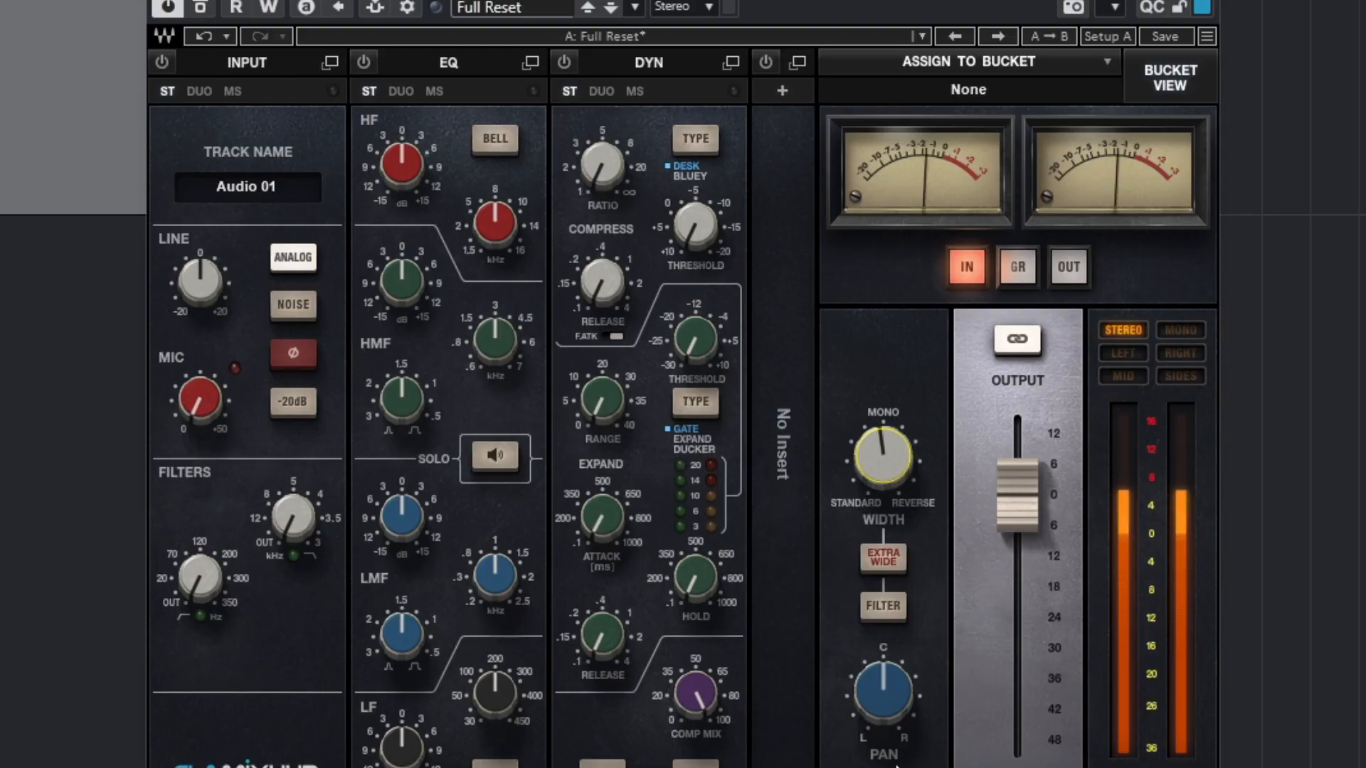
pyautogui.moveTo(883, 693)
pyautogui.mouseDown()
pyautogui.moveTo(882, 755)
pyautogui.moveTo(883, 626)
pyautogui.moveTo(883, 755)
pyautogui.moveTo(883, 625)
pyautogui.moveTo(883, 755)
pyautogui.moveTo(883, 680)
pyautogui.mouseUp()
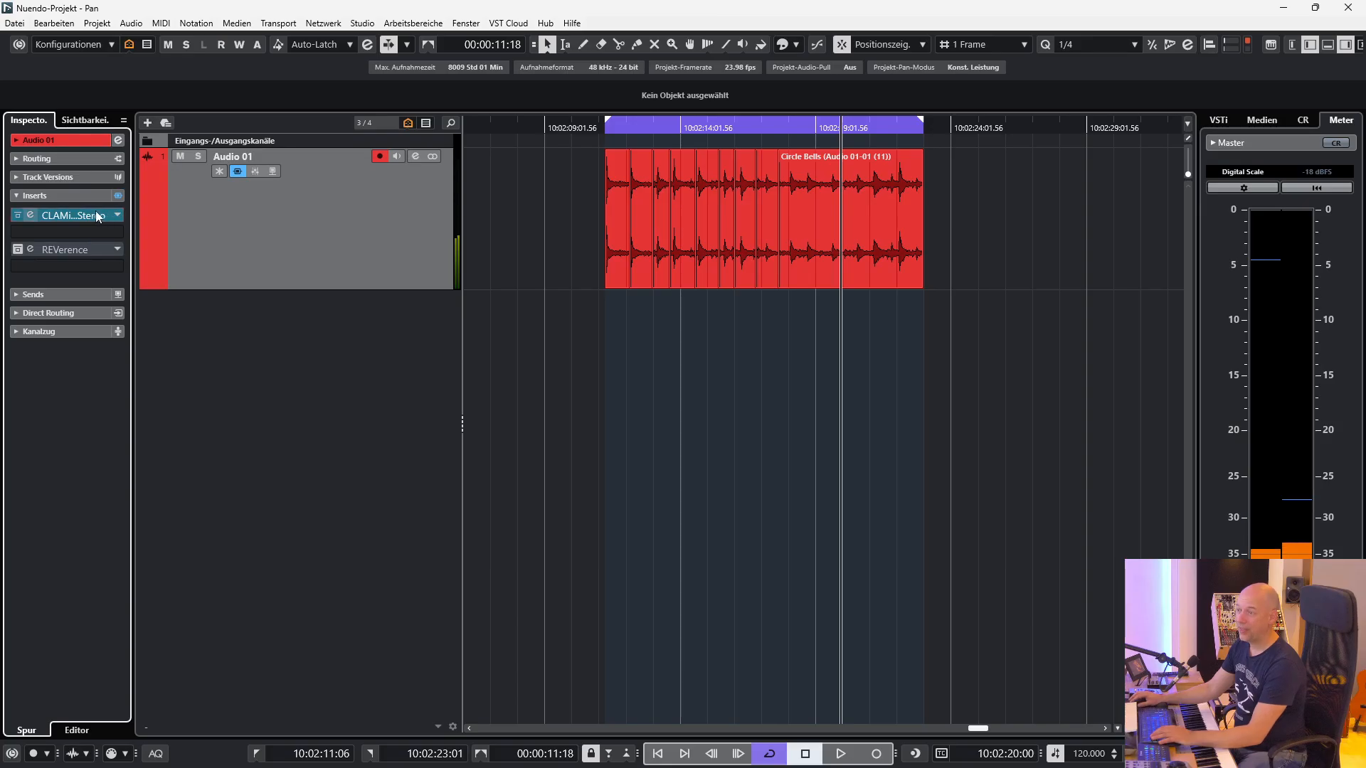
# Replace CLA MixHub with PanMan in the first insert slot, with its width at minimum and its offset fully left.
pyautogui.moveTo(71, 215); pyautogui.dragTo(80, 66)
pyautogui.click(118, 217)
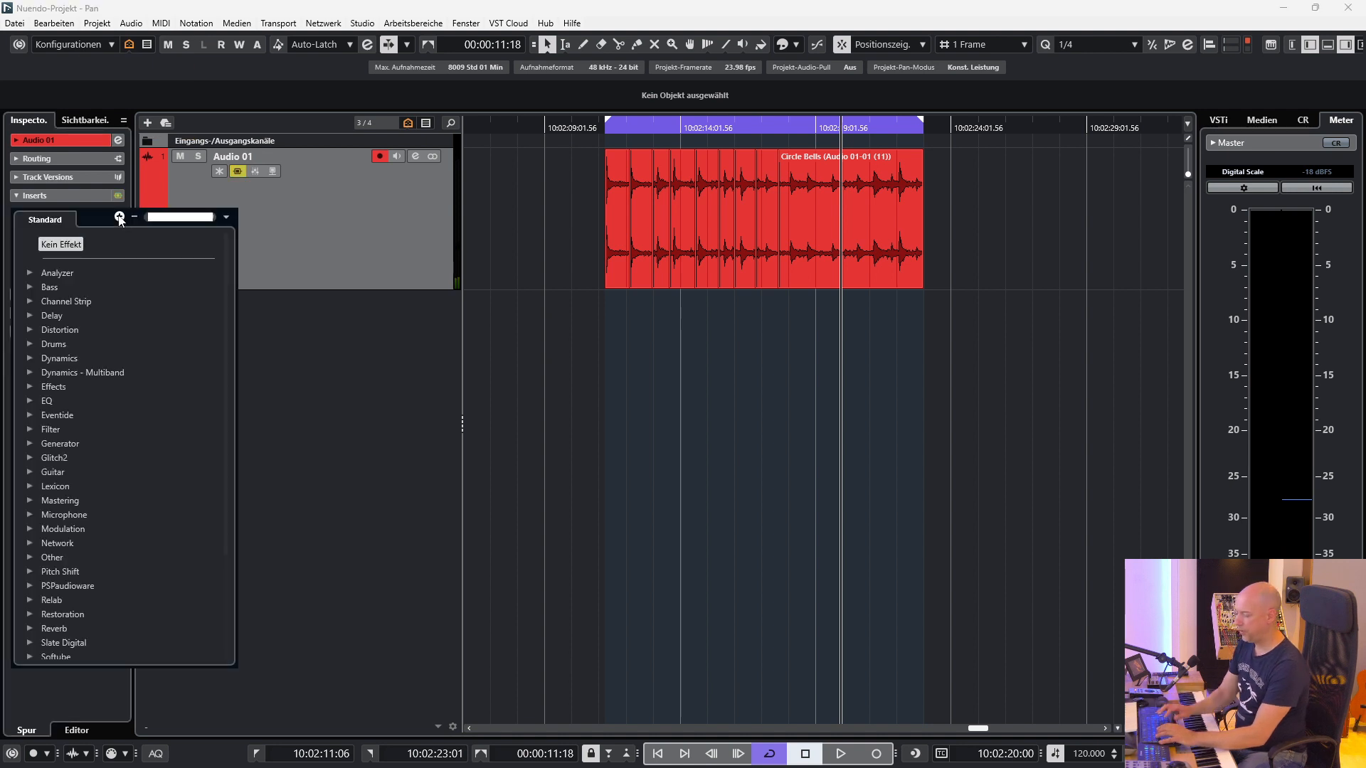
pyautogui.write('panm')
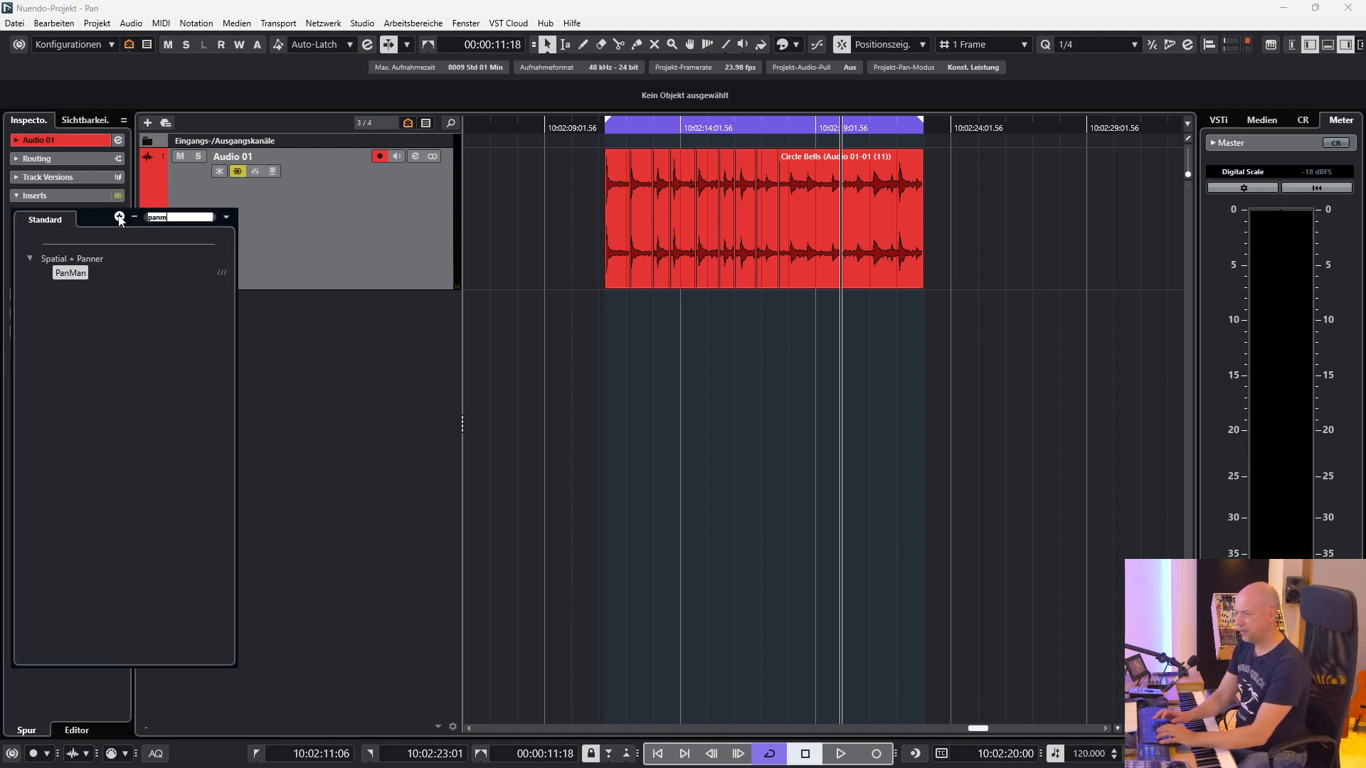
pyautogui.click(68, 272)
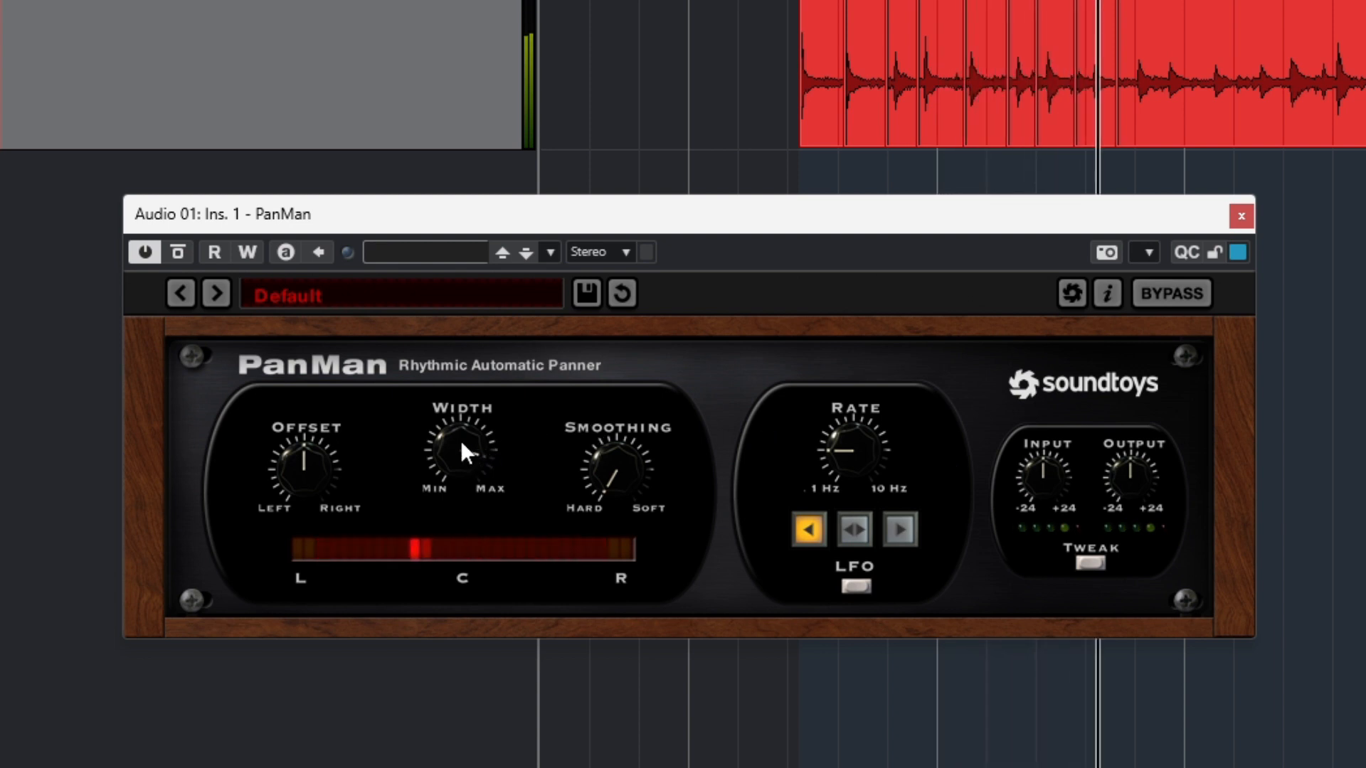
pyautogui.moveTo(459, 441); pyautogui.dragTo(463, 501)
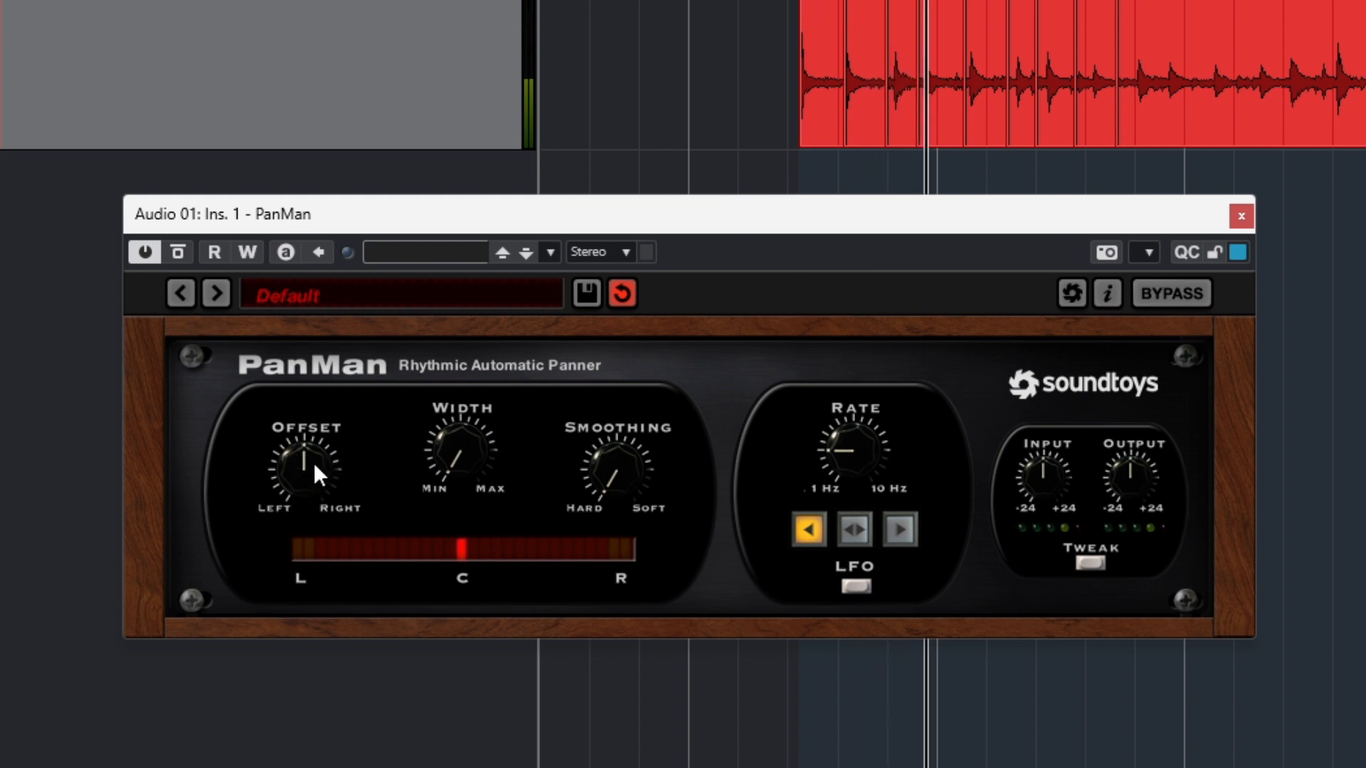
pyautogui.moveTo(313, 462); pyautogui.dragTo(356, 526)
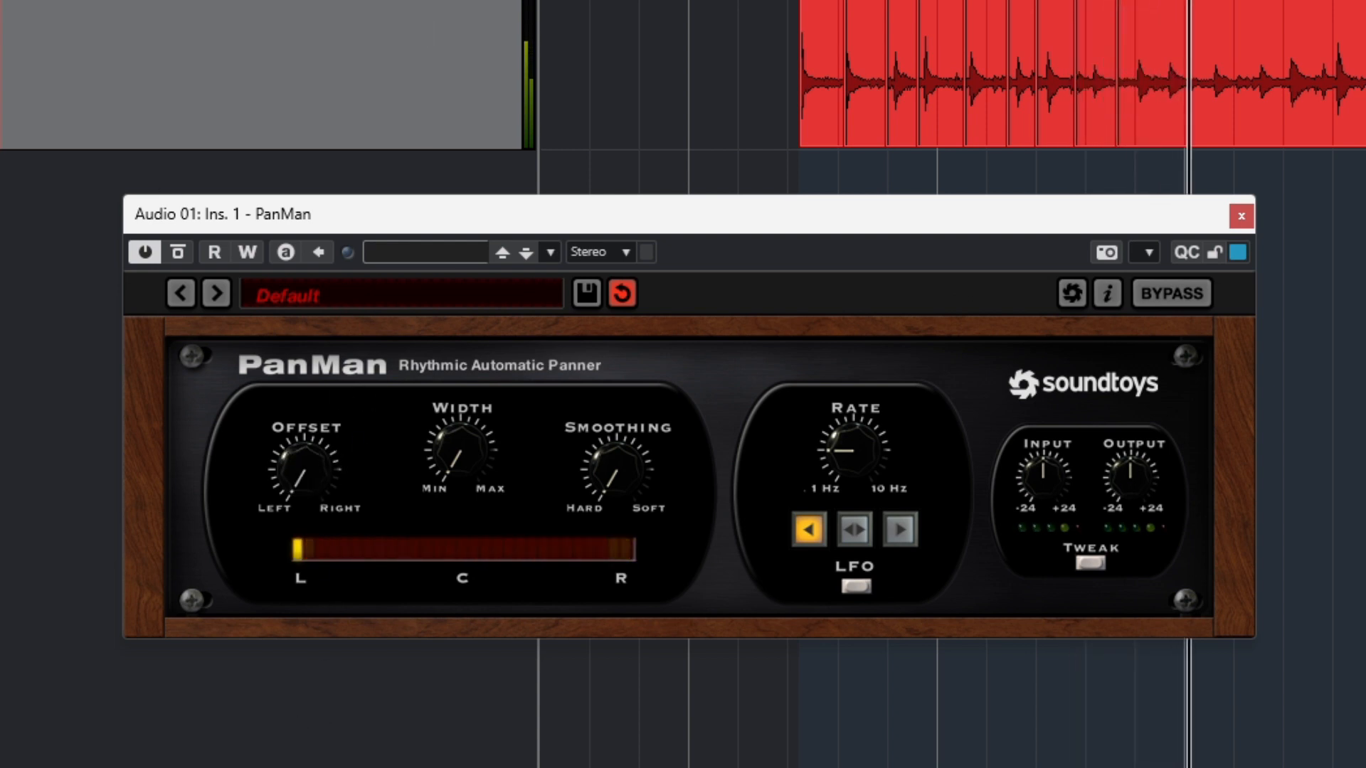
# Apply PanMan to the first Circle Bells slice through Direct Offline Processing, remove the process again and close the window.
pyautogui.click(812, 26)
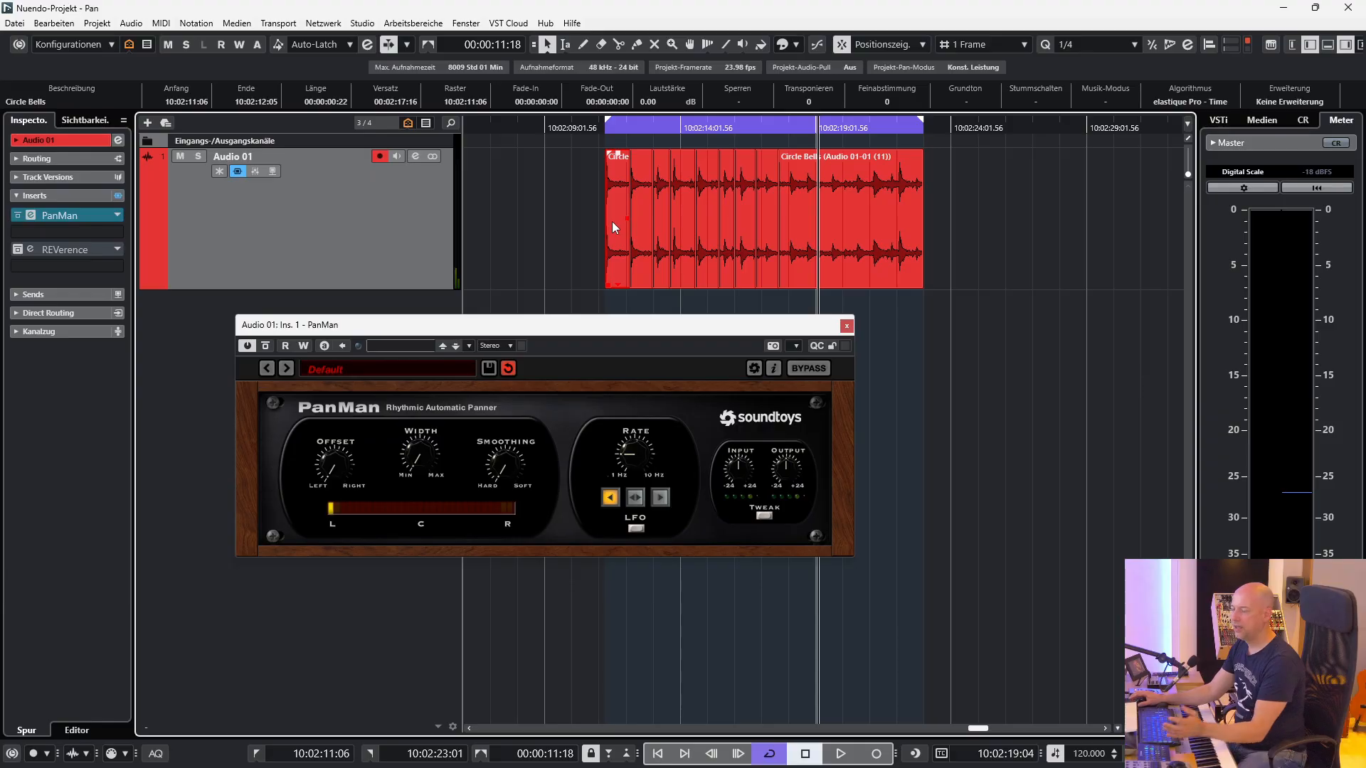
pyautogui.press('F7')
pyautogui.moveTo(64, 215); pyautogui.dragTo(284, 313)
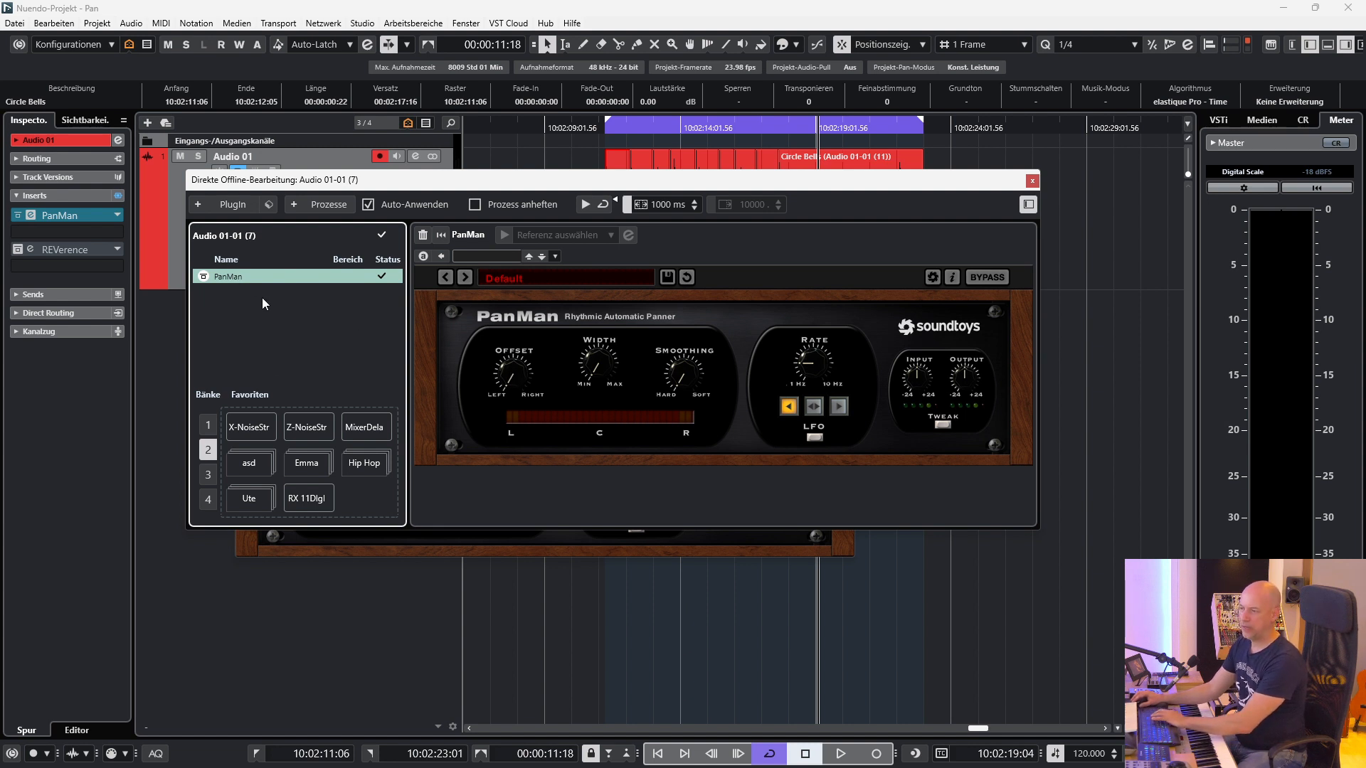
pyautogui.press('Delete')
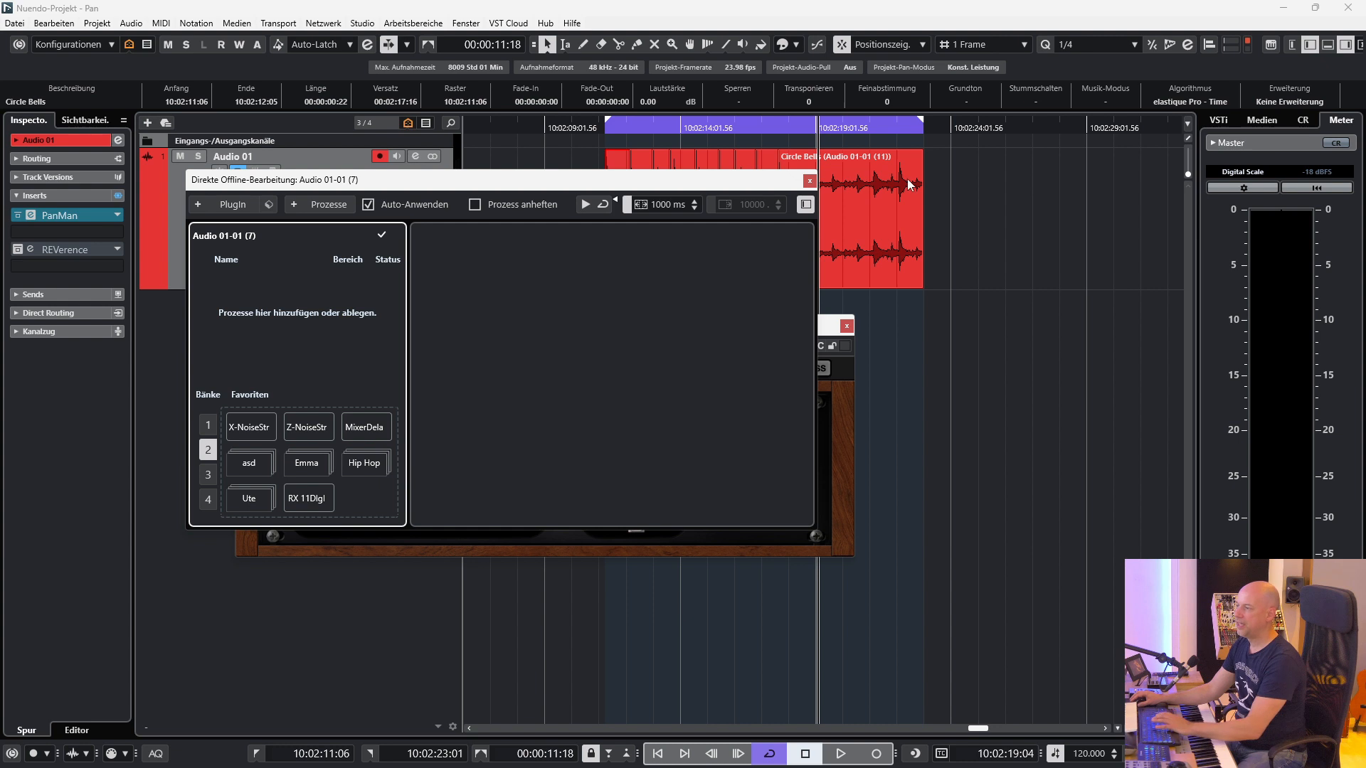
pyautogui.click(811, 182)
# Remove PanMan from Audio 01's first insert slot and load ShaperBox 3 in its place.
pyautogui.press('Delete')
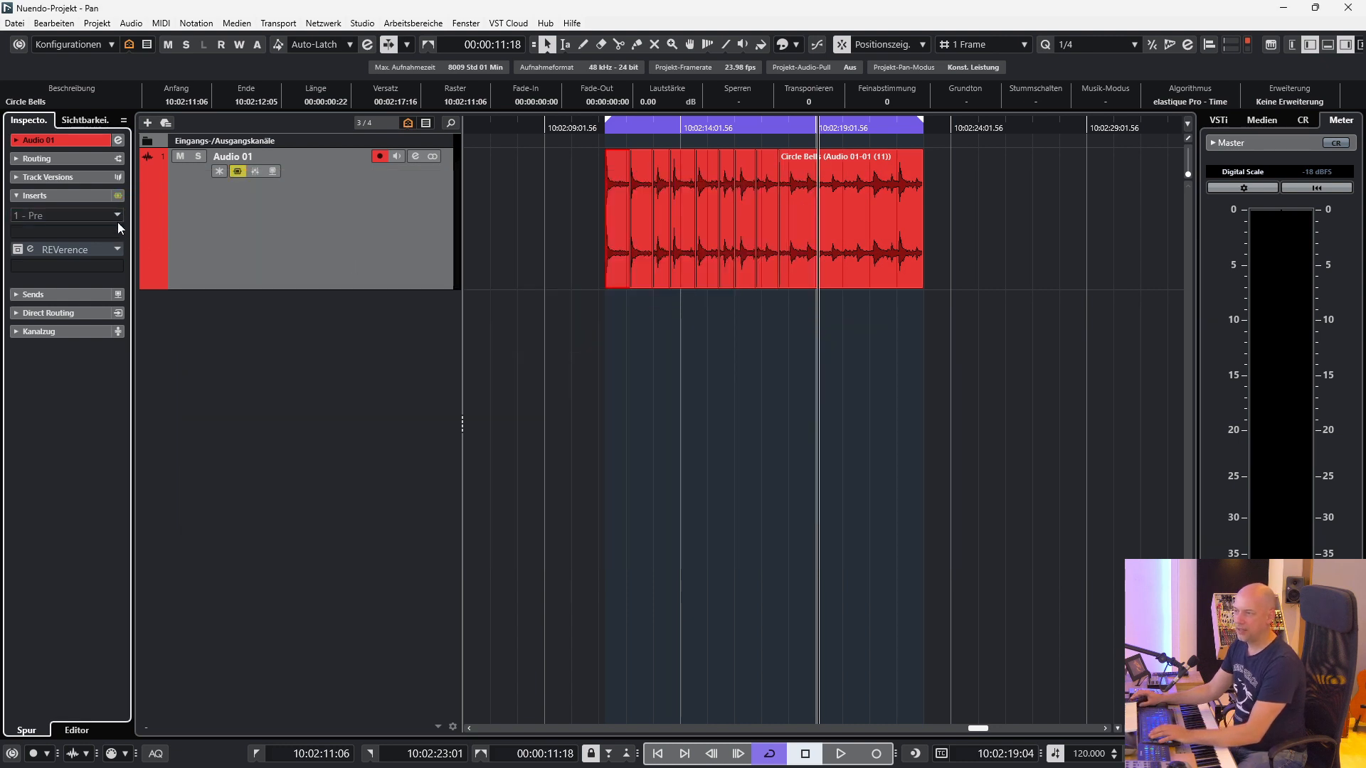
pyautogui.click(118, 212)
pyautogui.write('shaper')
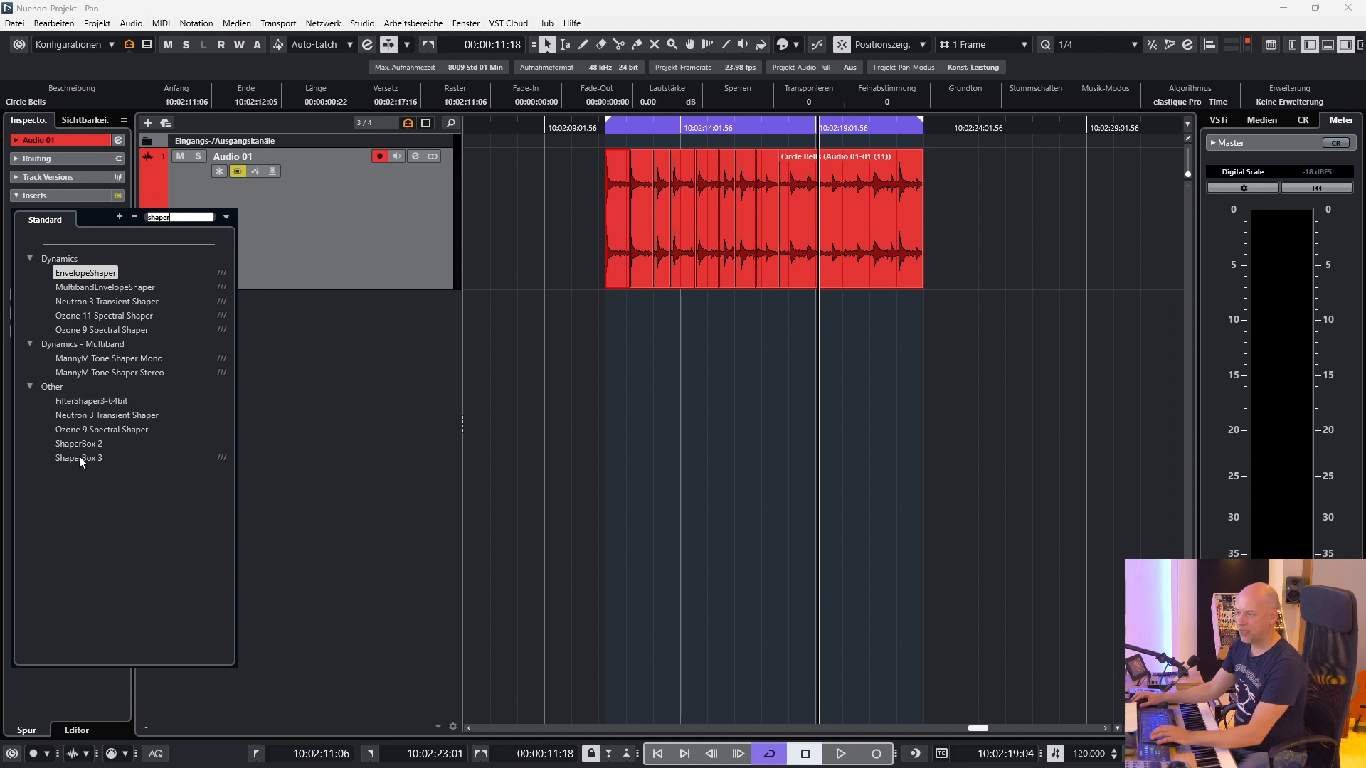
pyautogui.click(79, 458)
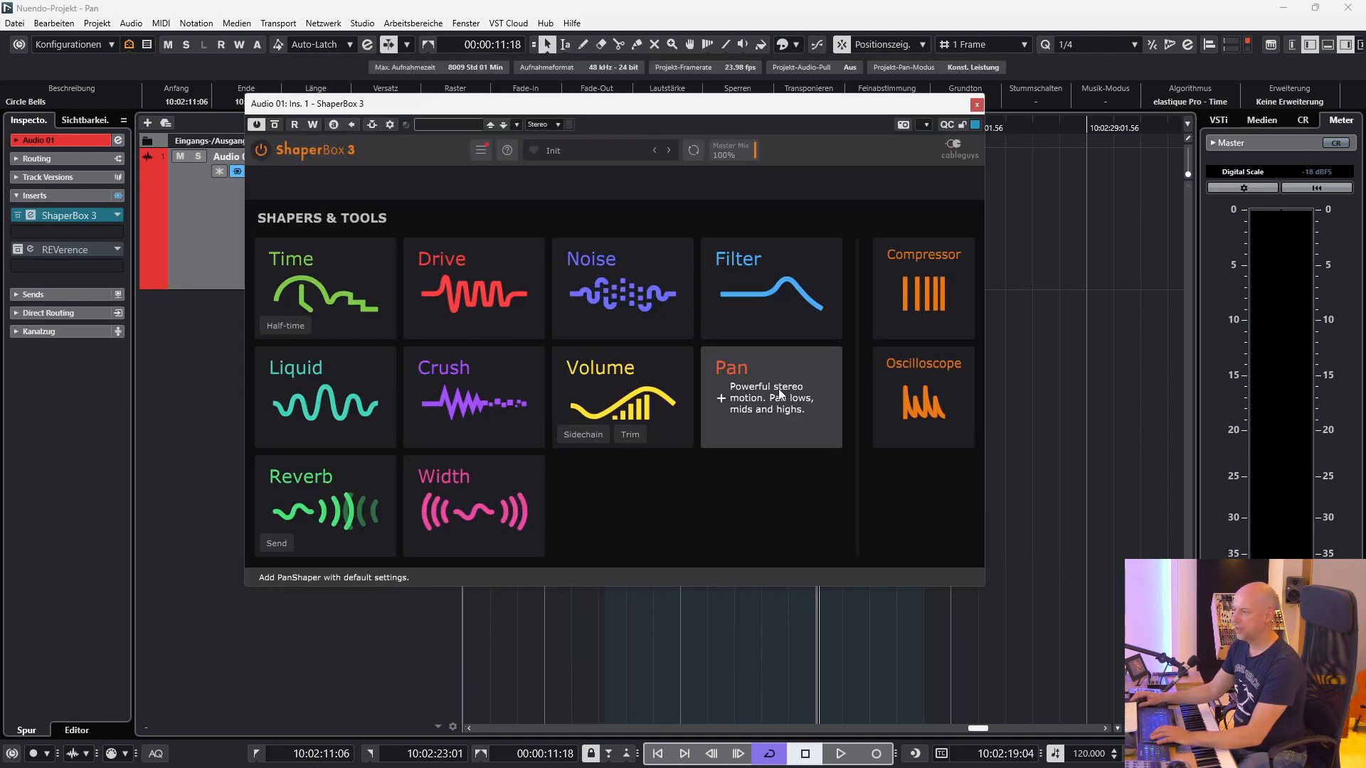
# Set ShaperBox 3's flat pan line near the centre at about 1.4R and store it in the first custom wave slot.
pyautogui.click(780, 393)
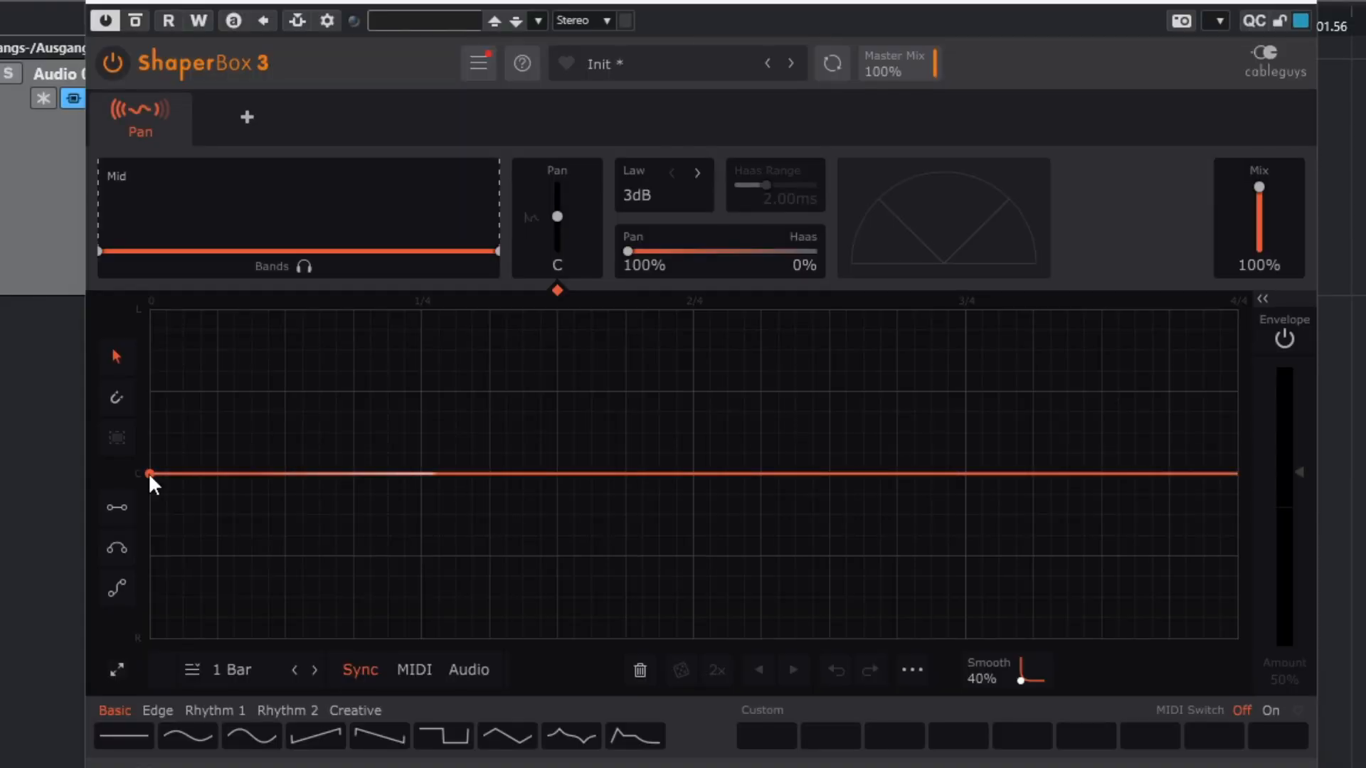
pyautogui.moveTo(148, 473)
pyautogui.mouseDown()
pyautogui.moveTo(149, 308)
pyautogui.moveTo(149, 638)
pyautogui.moveTo(148, 308)
pyautogui.moveTo(149, 501)
pyautogui.moveTo(150, 466)
pyautogui.mouseUp()
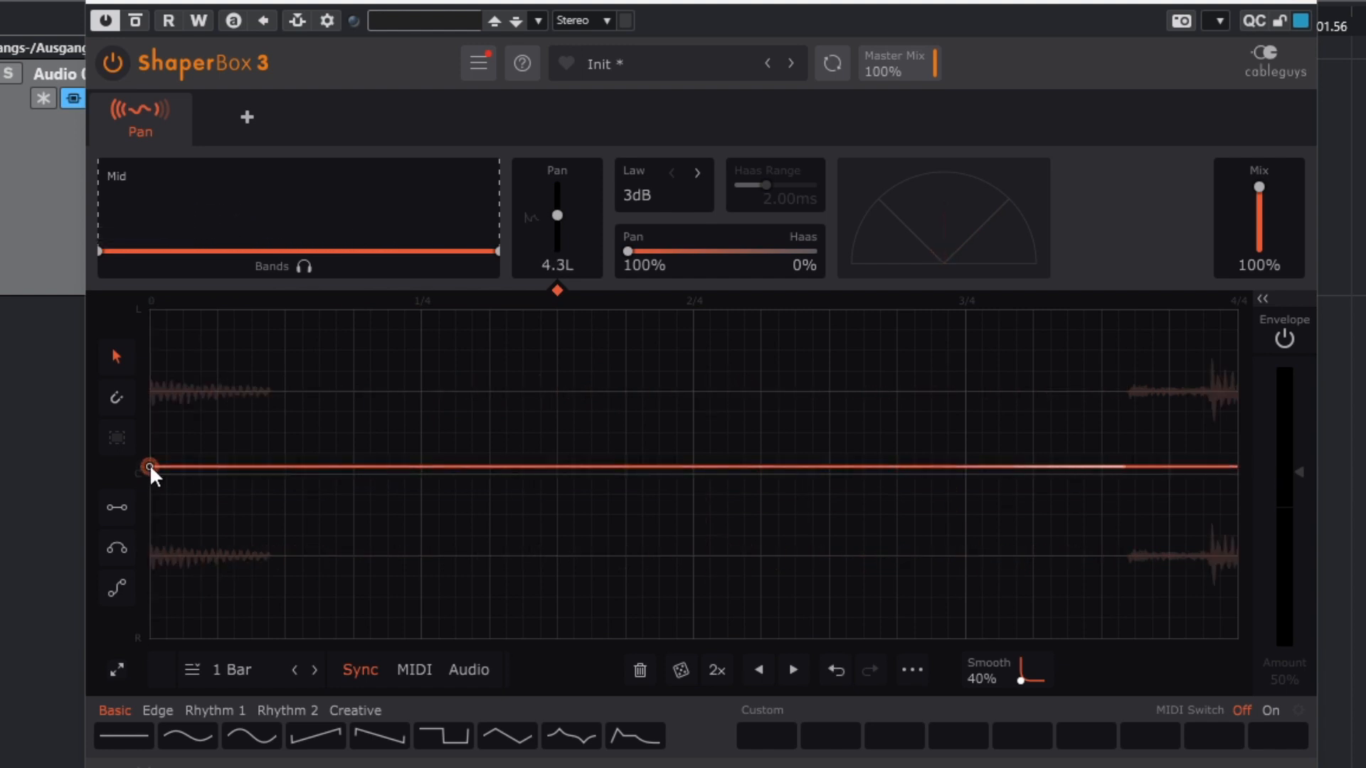
pyautogui.moveTo(150, 465); pyautogui.dragTo(149, 476)
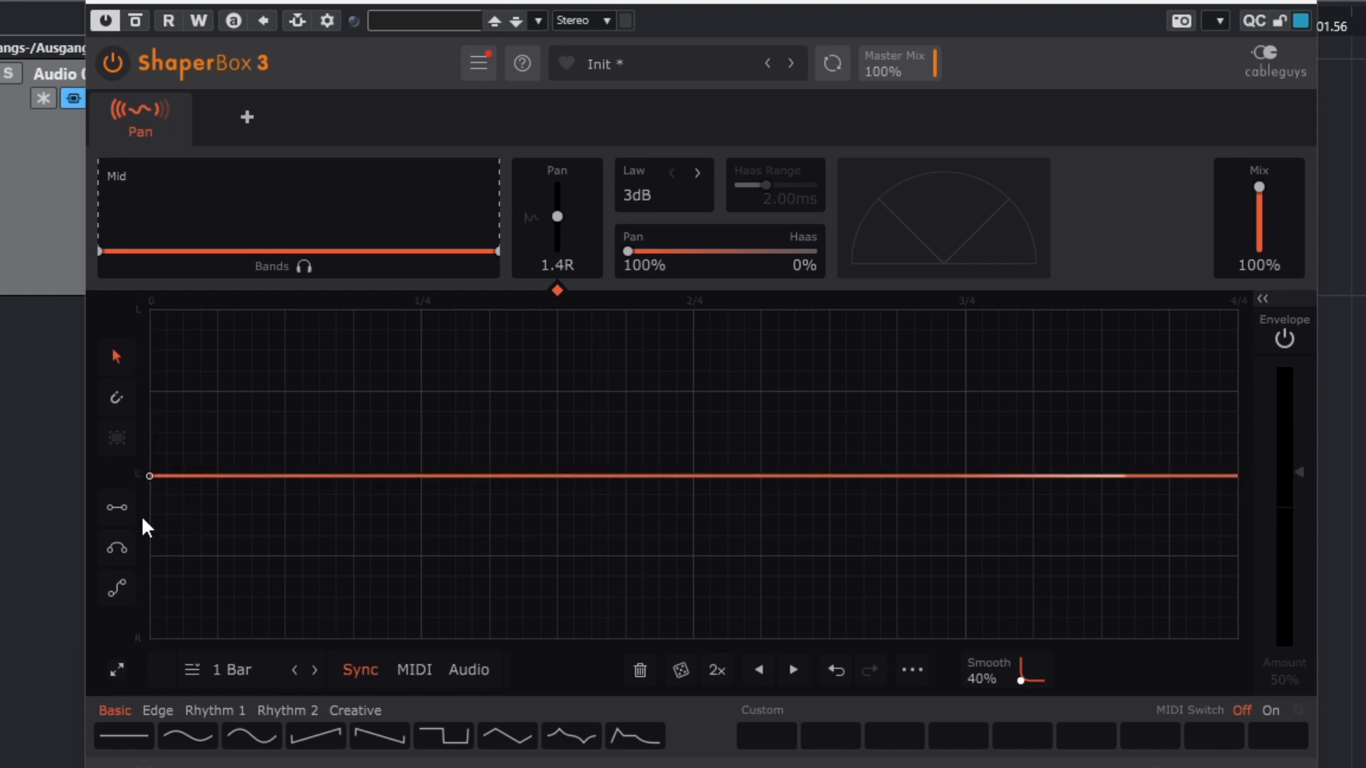
pyautogui.click(780, 741)
# Store a flat full-left pan wave in the second custom slot and a flat full-right one in the third.
pyautogui.moveTo(150, 476); pyautogui.dragTo(150, 309)
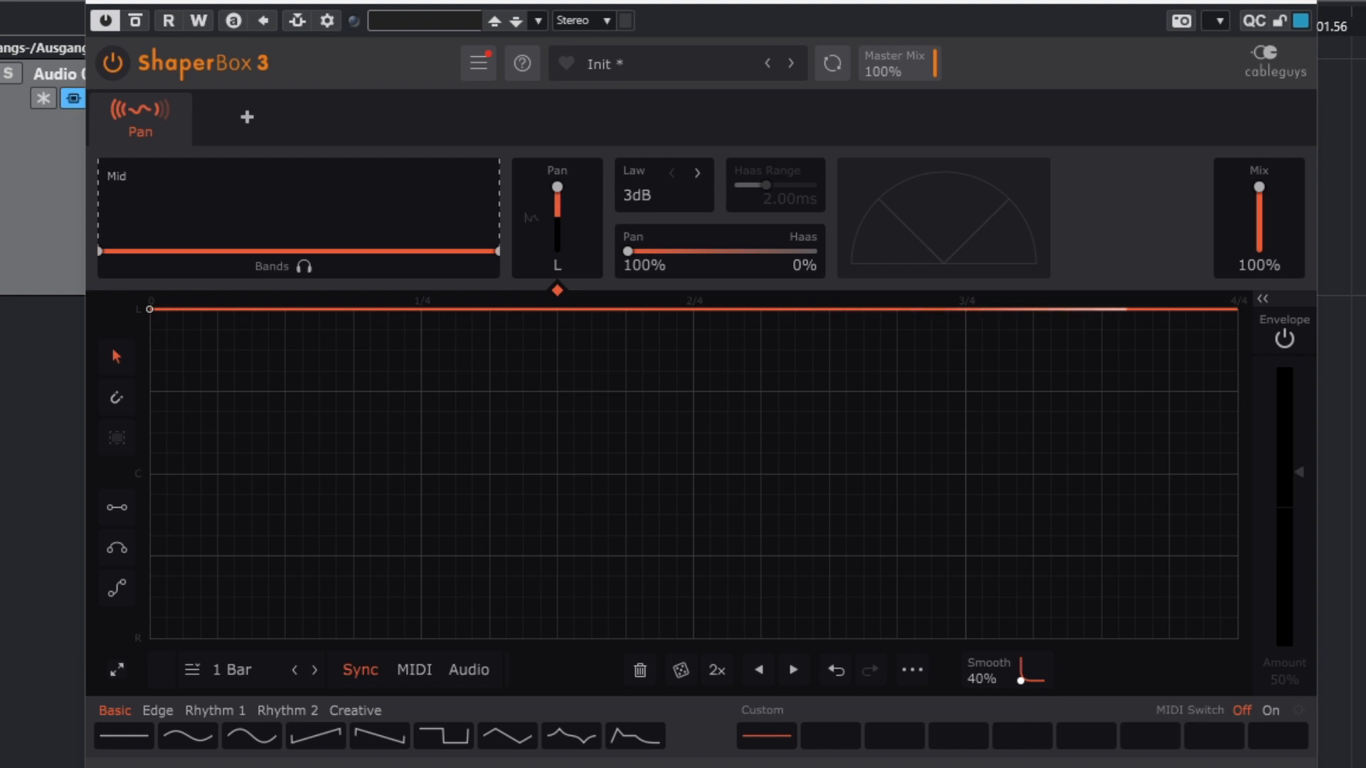
pyautogui.click(847, 743)
pyautogui.moveTo(150, 311); pyautogui.dragTo(149, 638)
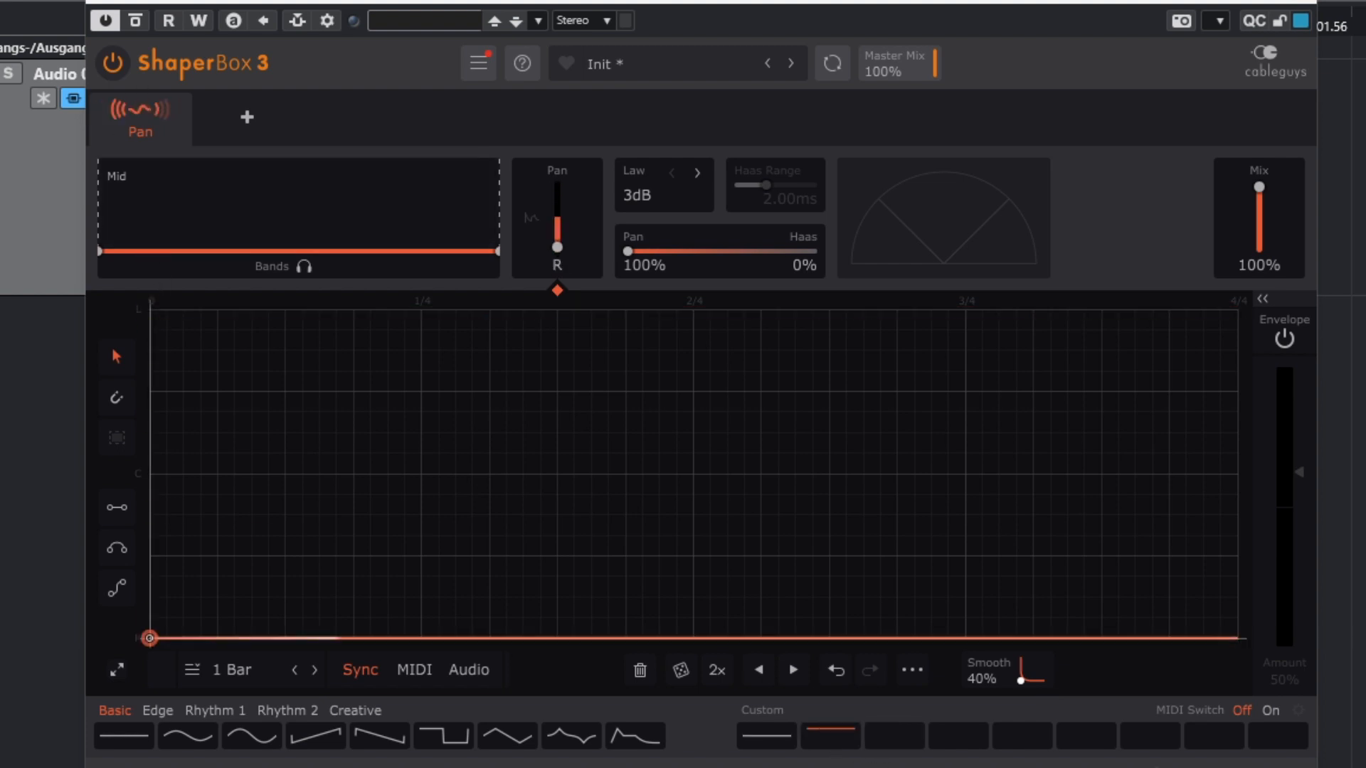
pyautogui.click(890, 743)
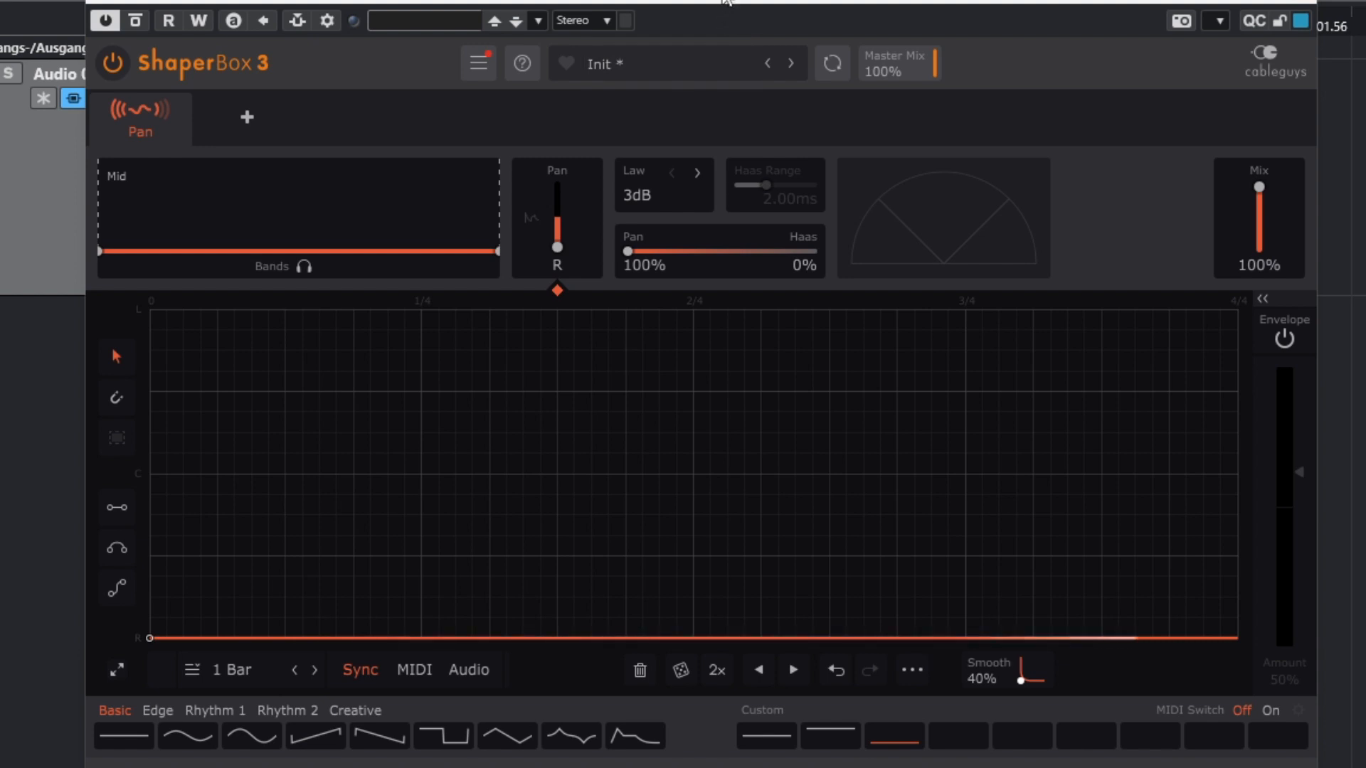
# Record Pan Mid Wave automation on Audio 01 during playback by switching between the three custom ShaperBox waves.
pyautogui.moveTo(723, 0); pyautogui.dragTo(765, 69)
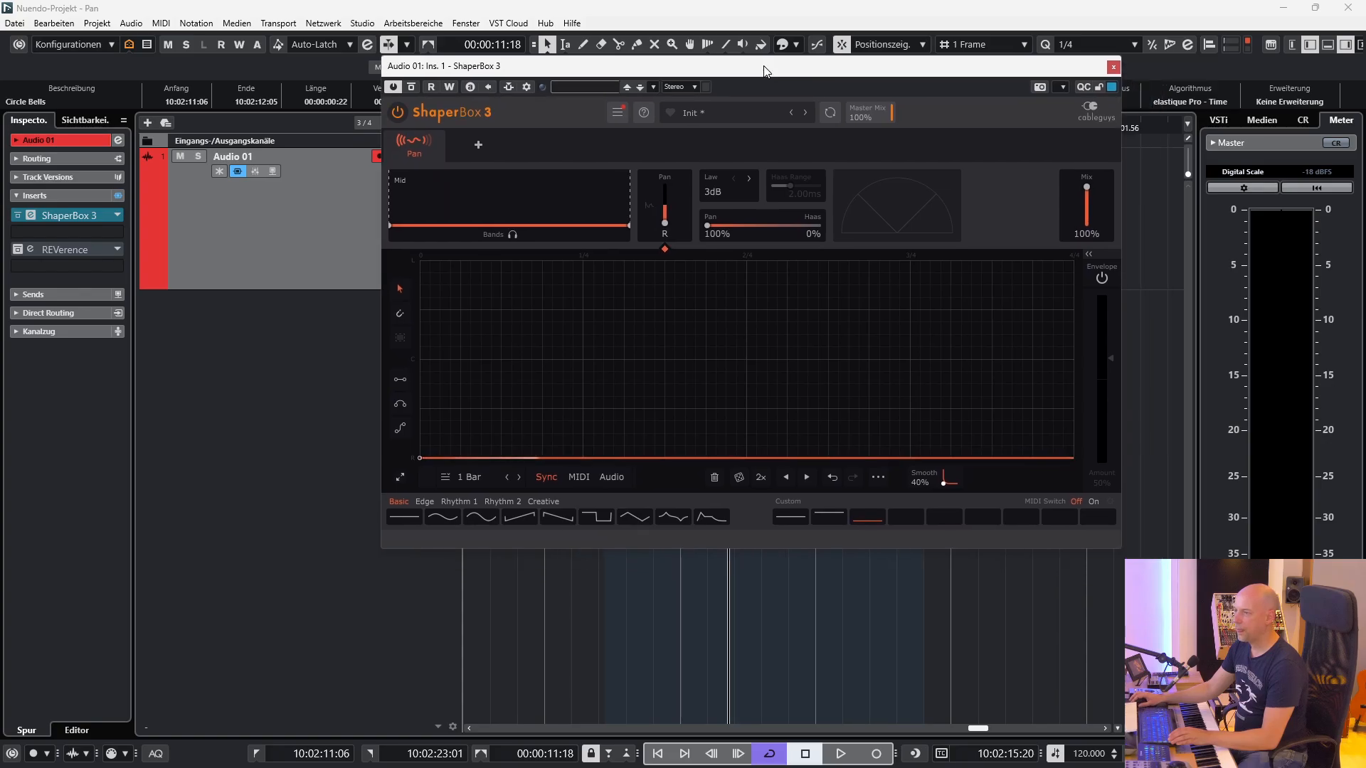
pyautogui.click(1304, 45)
pyautogui.moveTo(578, 67); pyautogui.dragTo(476, 334)
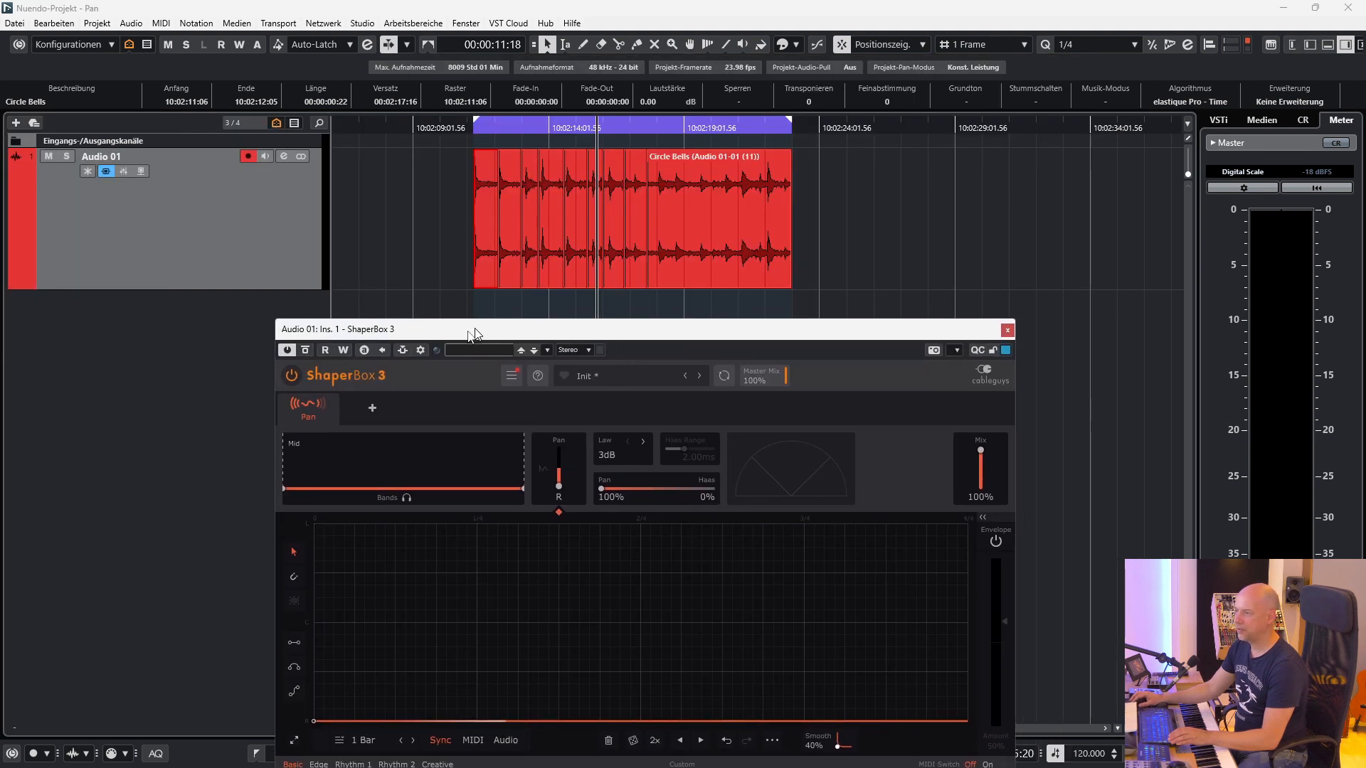
pyautogui.moveTo(470, 332); pyautogui.dragTo(419, 359)
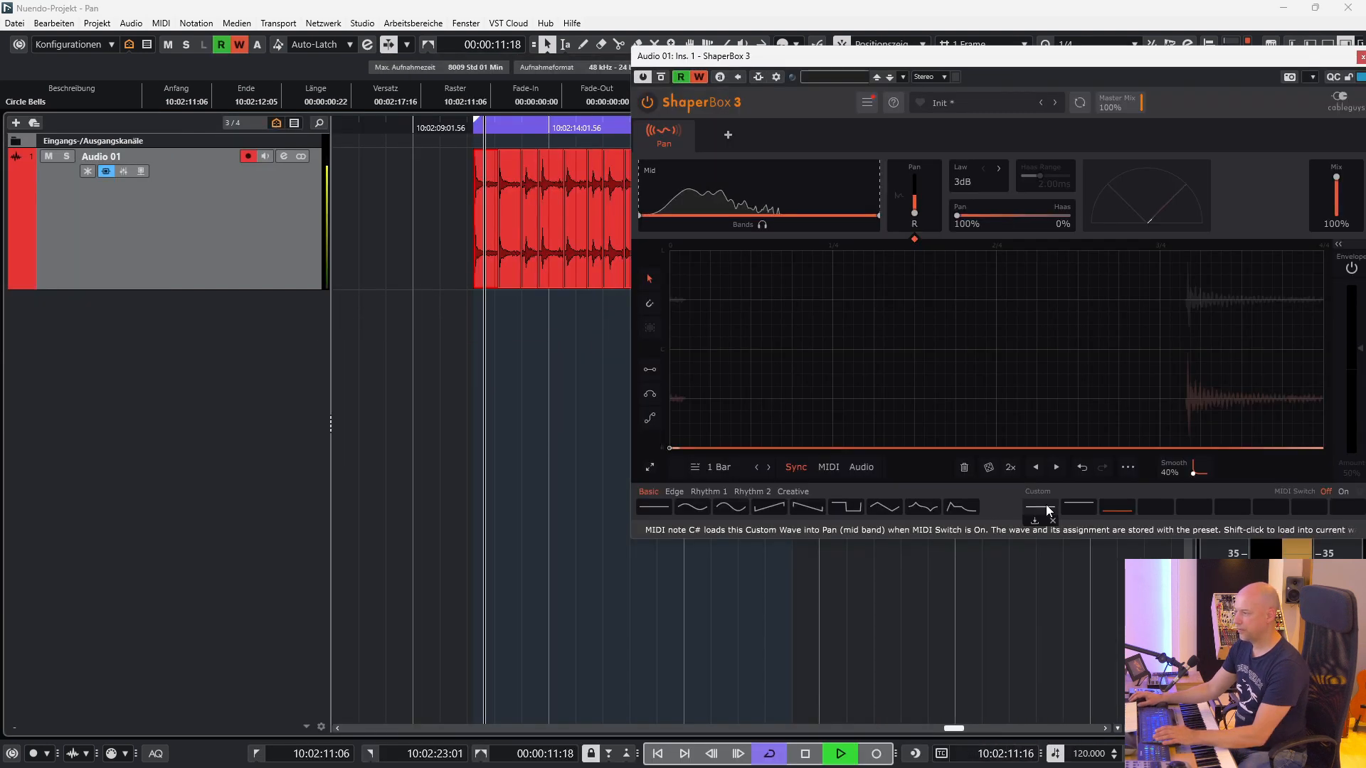
pyautogui.click(1045, 507)
pyautogui.click(1083, 508)
pyautogui.click(1122, 508)
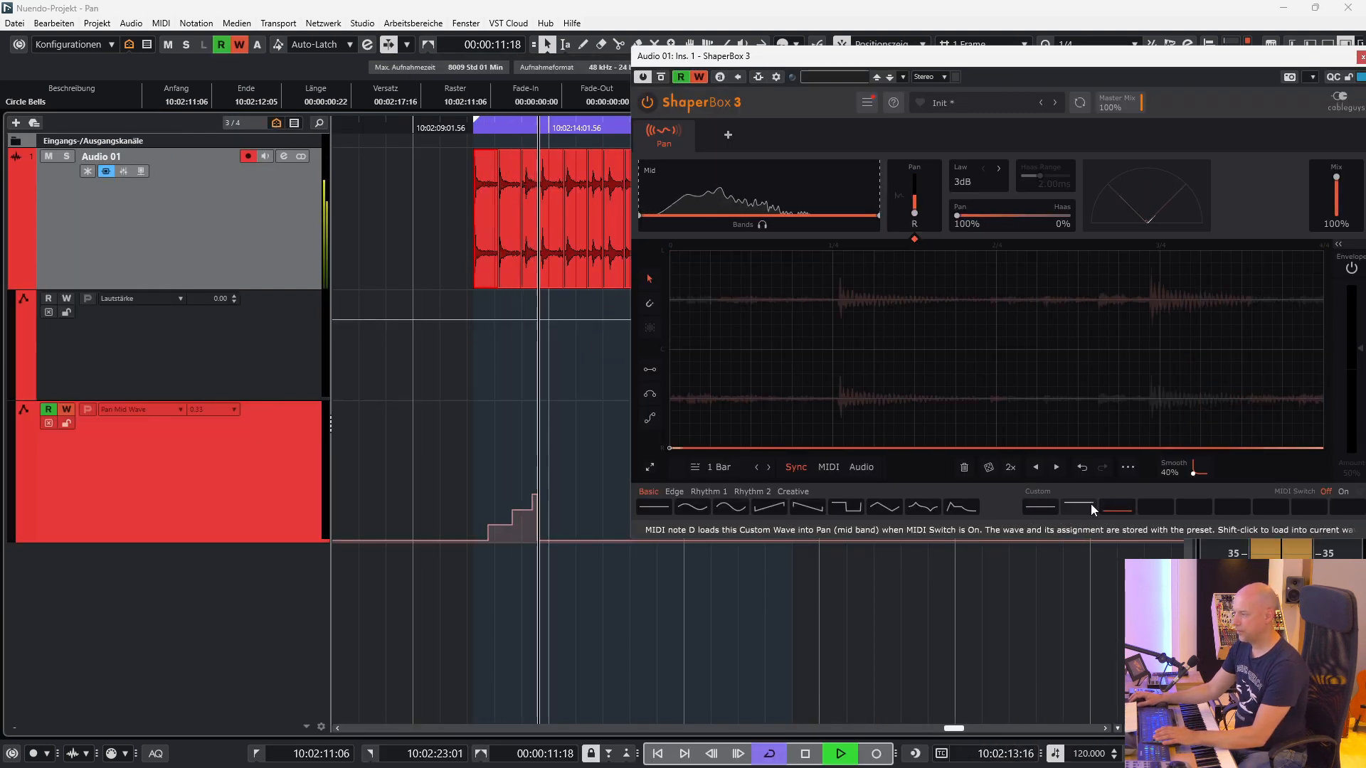
pyautogui.click(1051, 508)
pyautogui.click(1078, 507)
pyautogui.click(1112, 507)
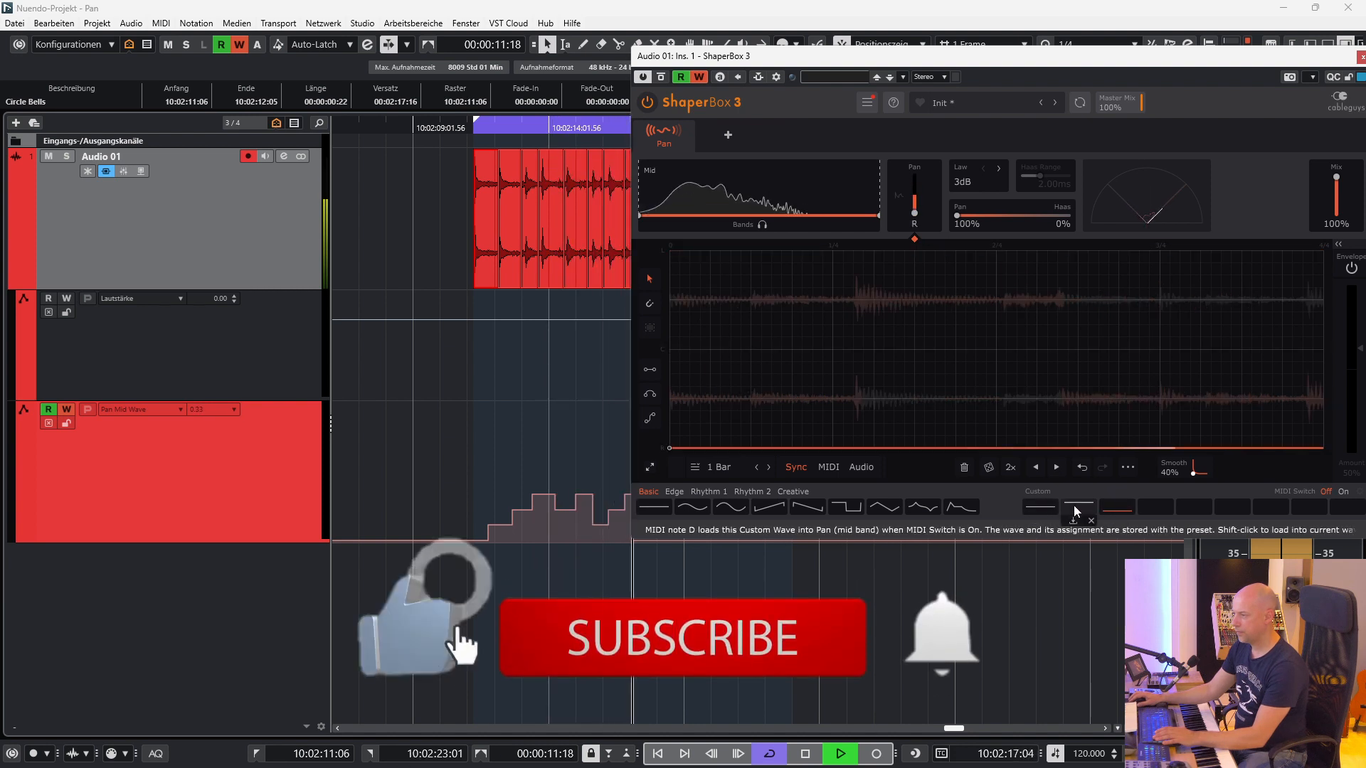
pyautogui.press('space')
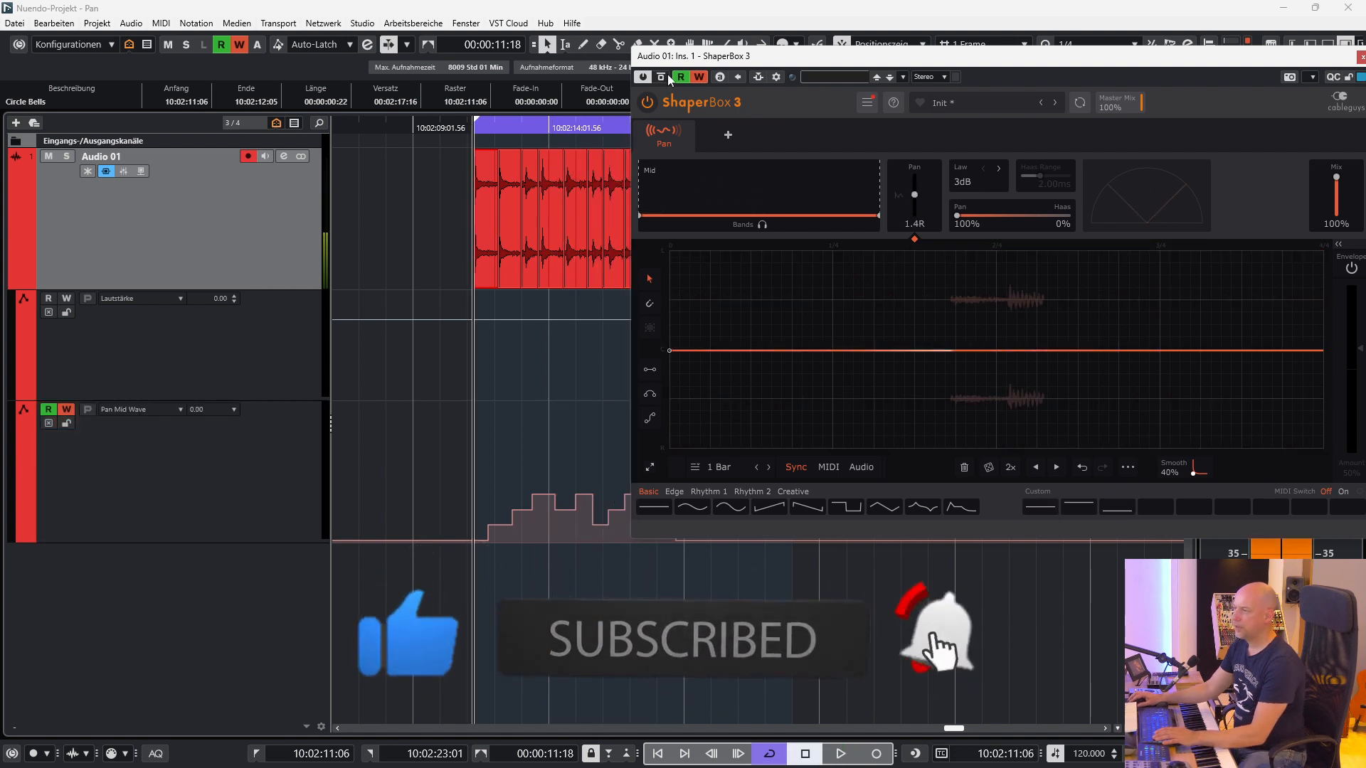
# Turn off automation writing, play back the recorded wave changes, and disable automation reading for ShaperBox 3.
pyautogui.click(698, 77)
pyautogui.press('space')
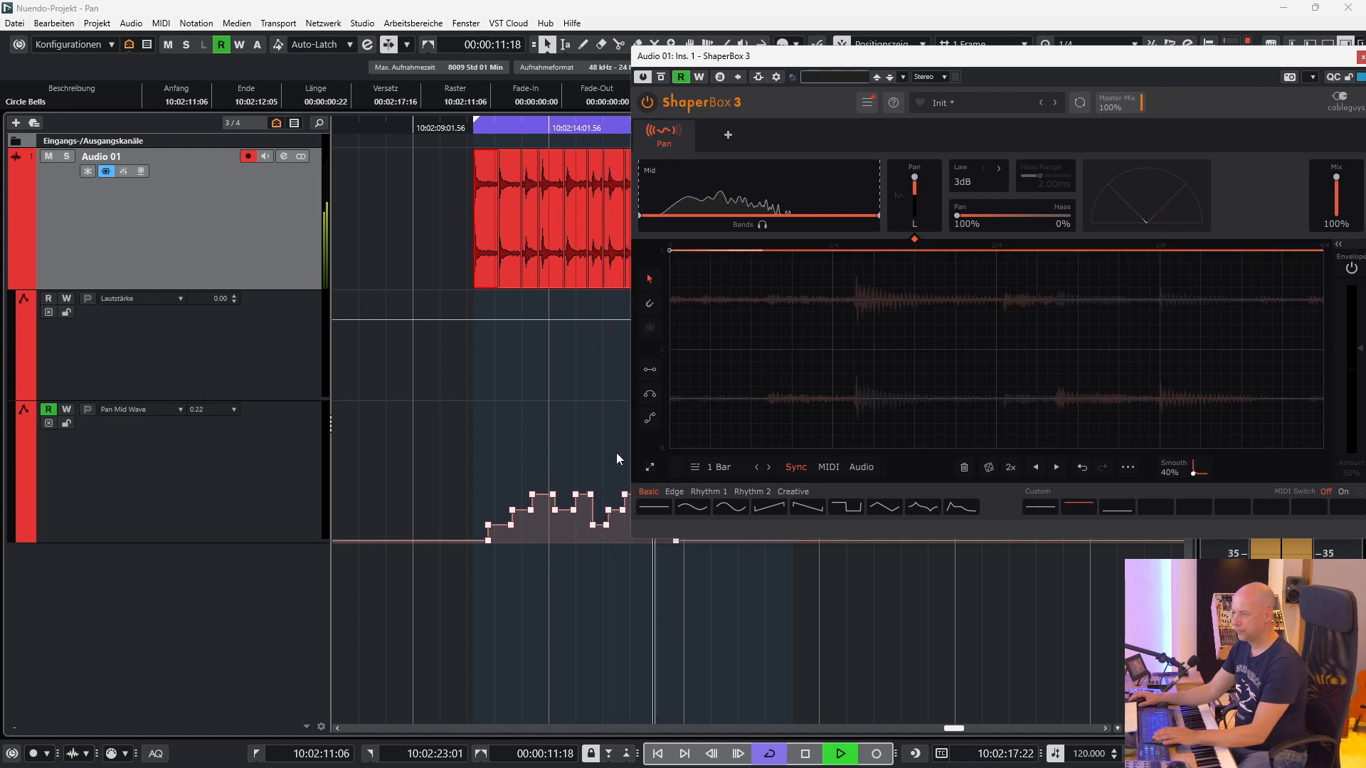
pyautogui.press('space')
pyautogui.click(680, 77)
# Hide Audio 01's automation lanes and add a MIDI track named Trigger Pan, with its output routed to ShaperBox 3's MIDI input.
pyautogui.moveTo(749, 76); pyautogui.dragTo(721, 152)
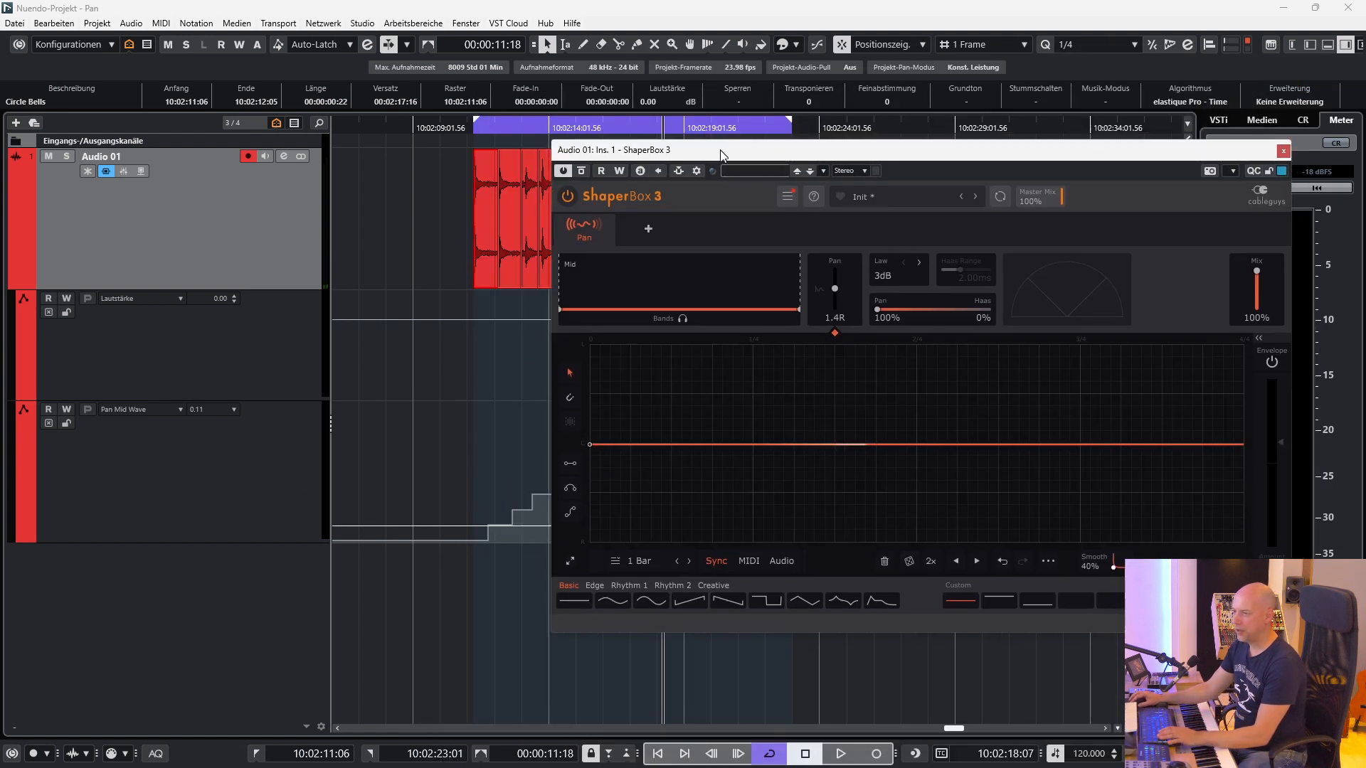
pyautogui.click(1311, 45)
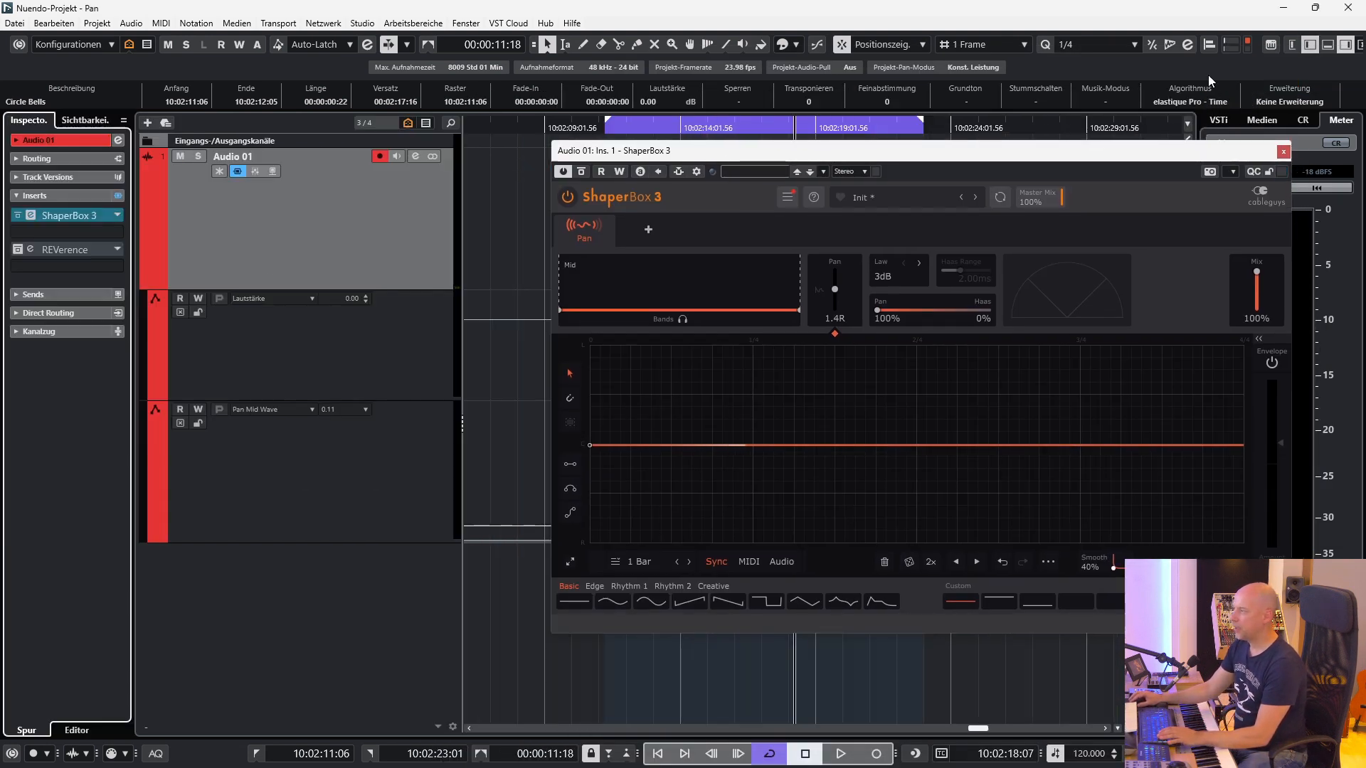
pyautogui.click(148, 283)
pyautogui.rightClick(233, 332)
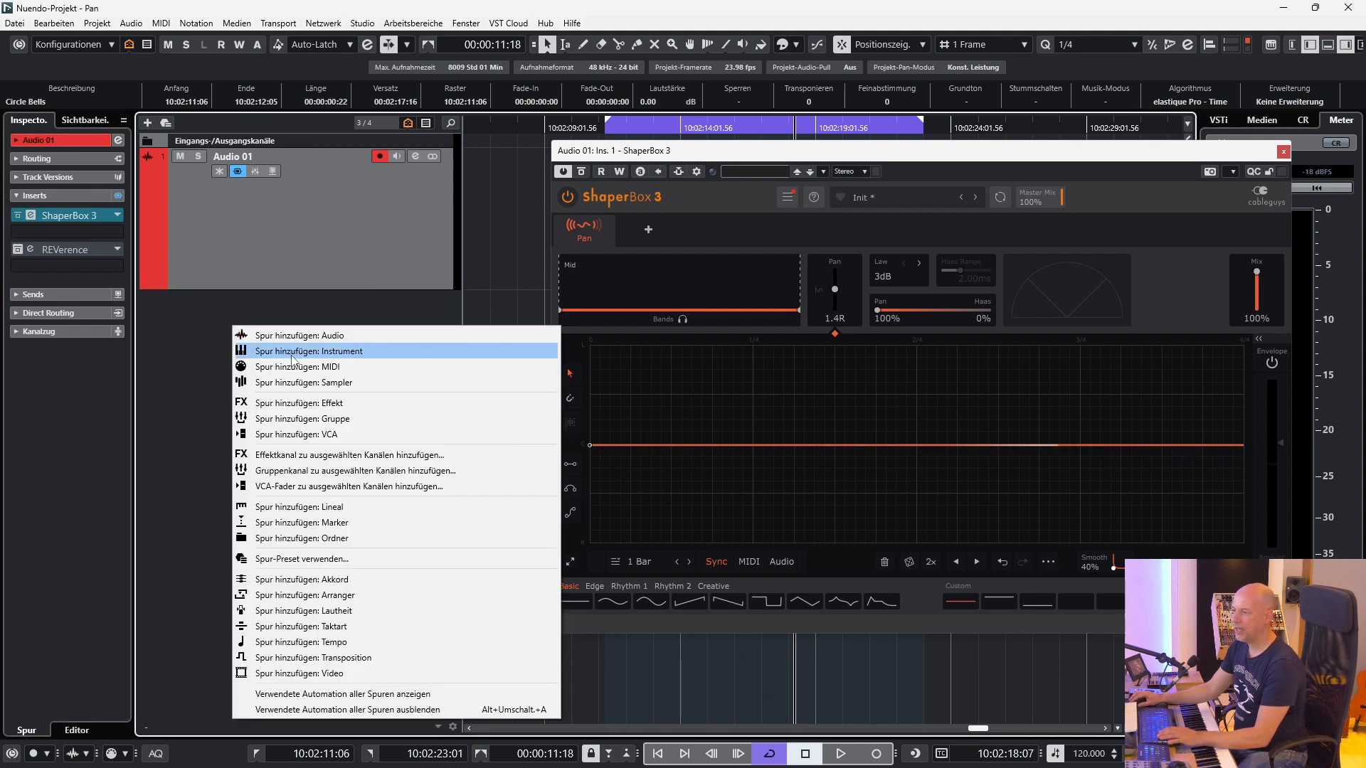
pyautogui.click(313, 371)
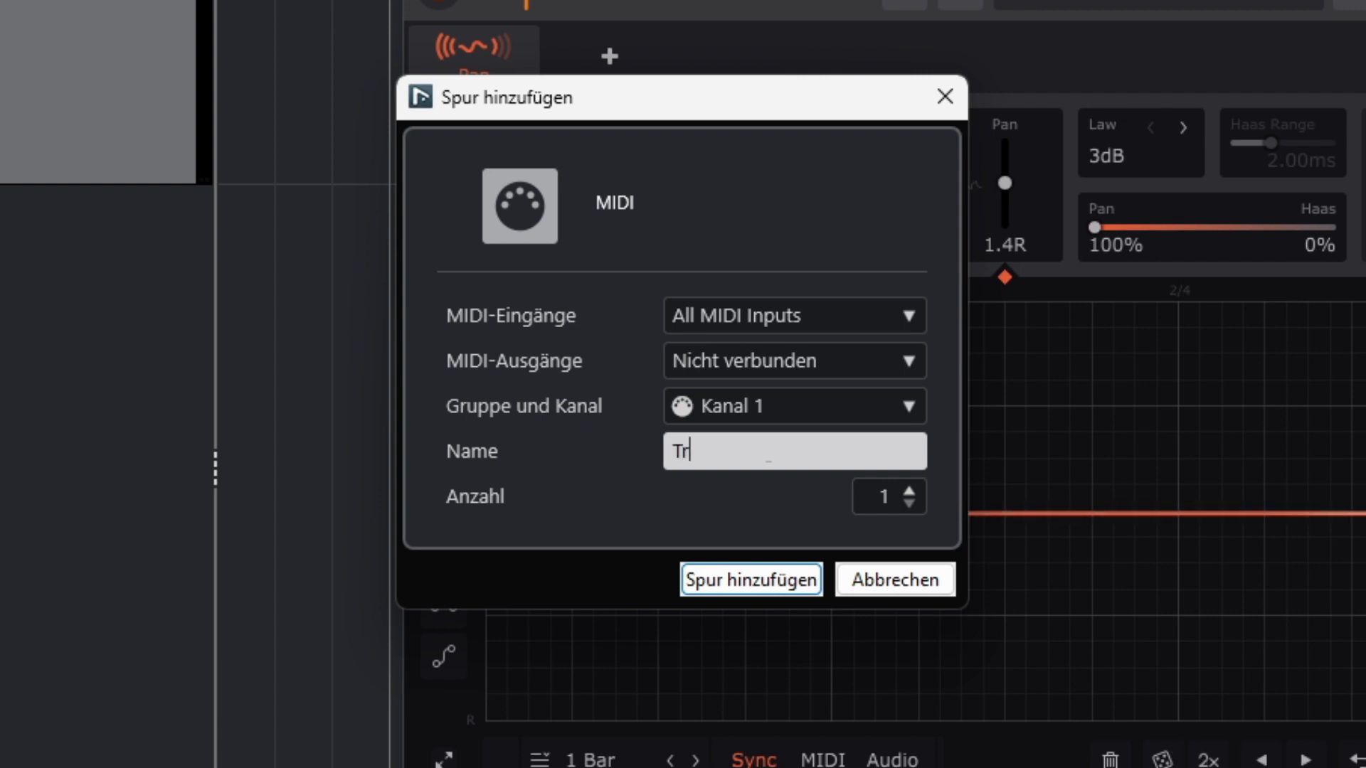
pyautogui.write('Trigger Pan')
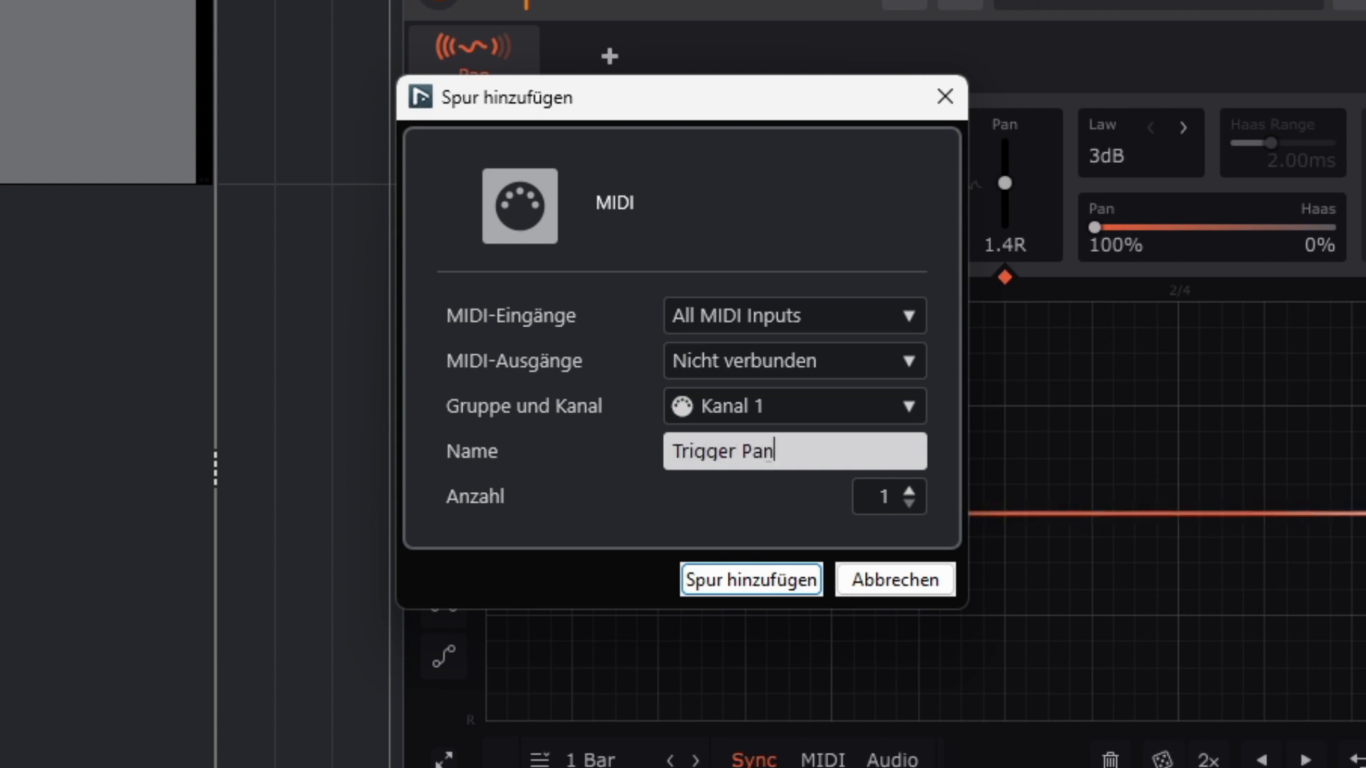
pyautogui.click(777, 356)
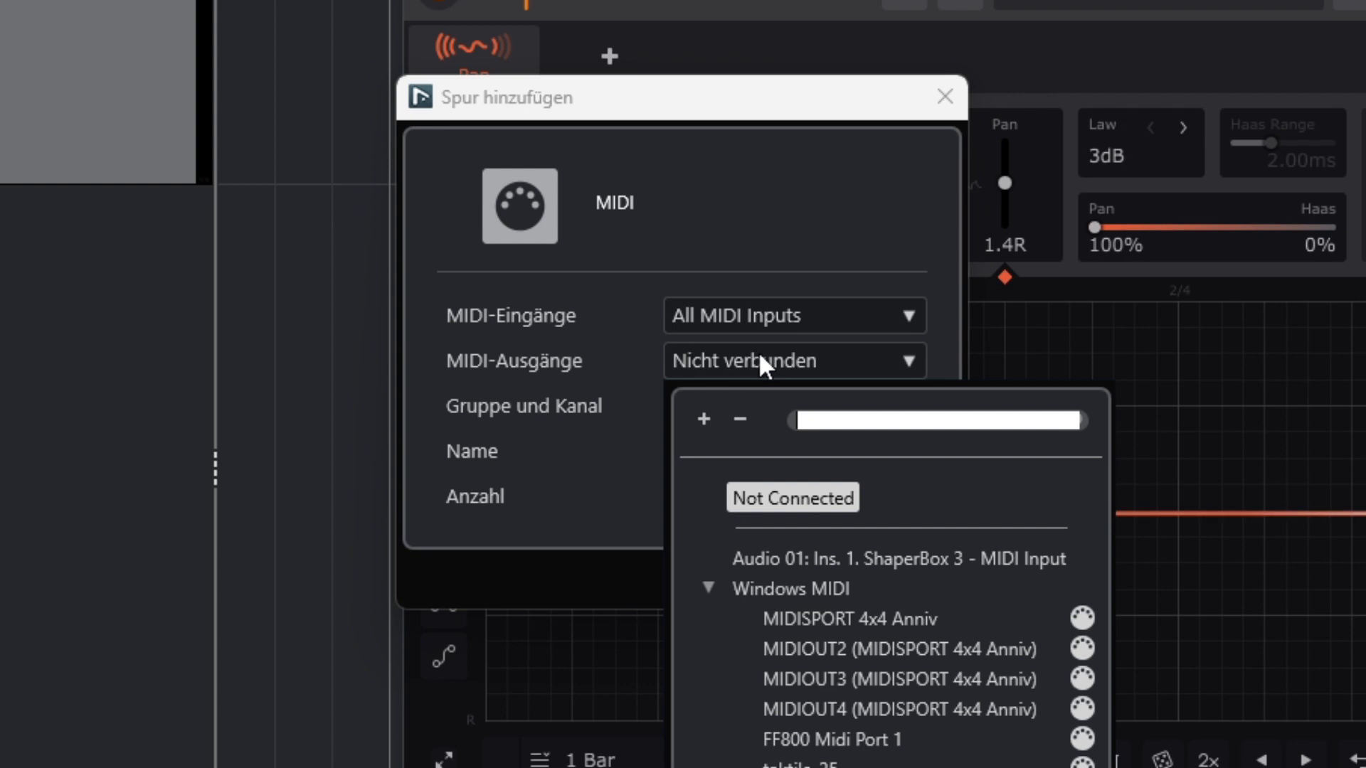
pyautogui.click(774, 554)
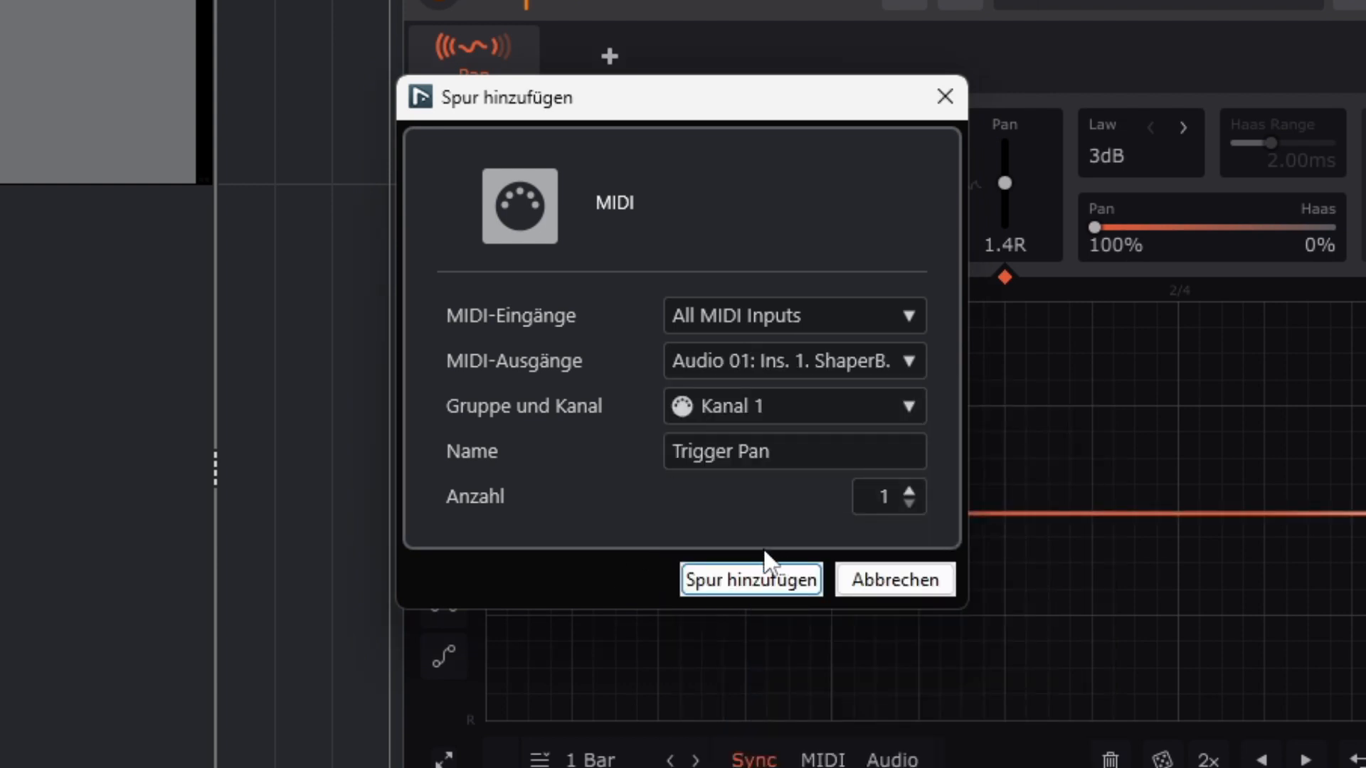
pyautogui.click(758, 582)
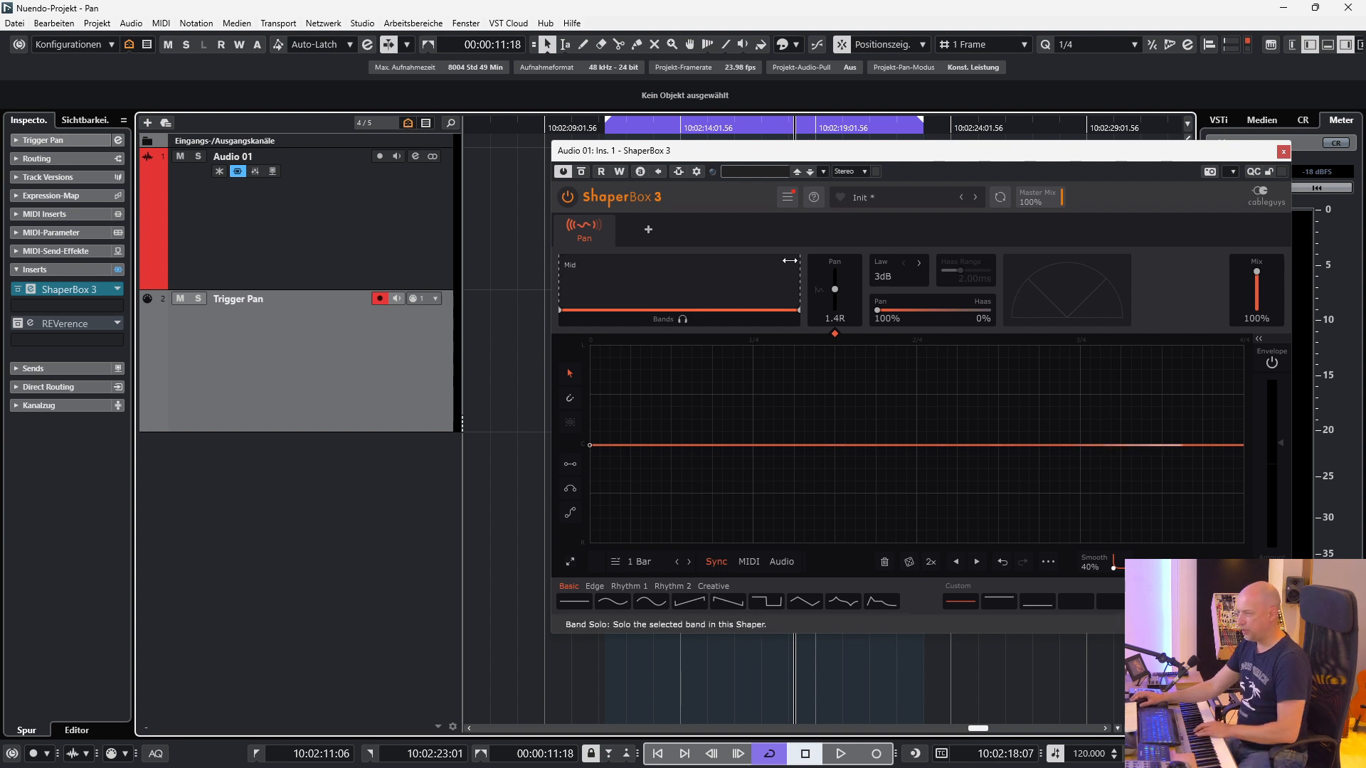
# Enable ShaperBox 3's MIDI Switch and play the bells while triggering the custom pan waves with MIDI notes.
pyautogui.moveTo(802, 151); pyautogui.dragTo(603, 130)
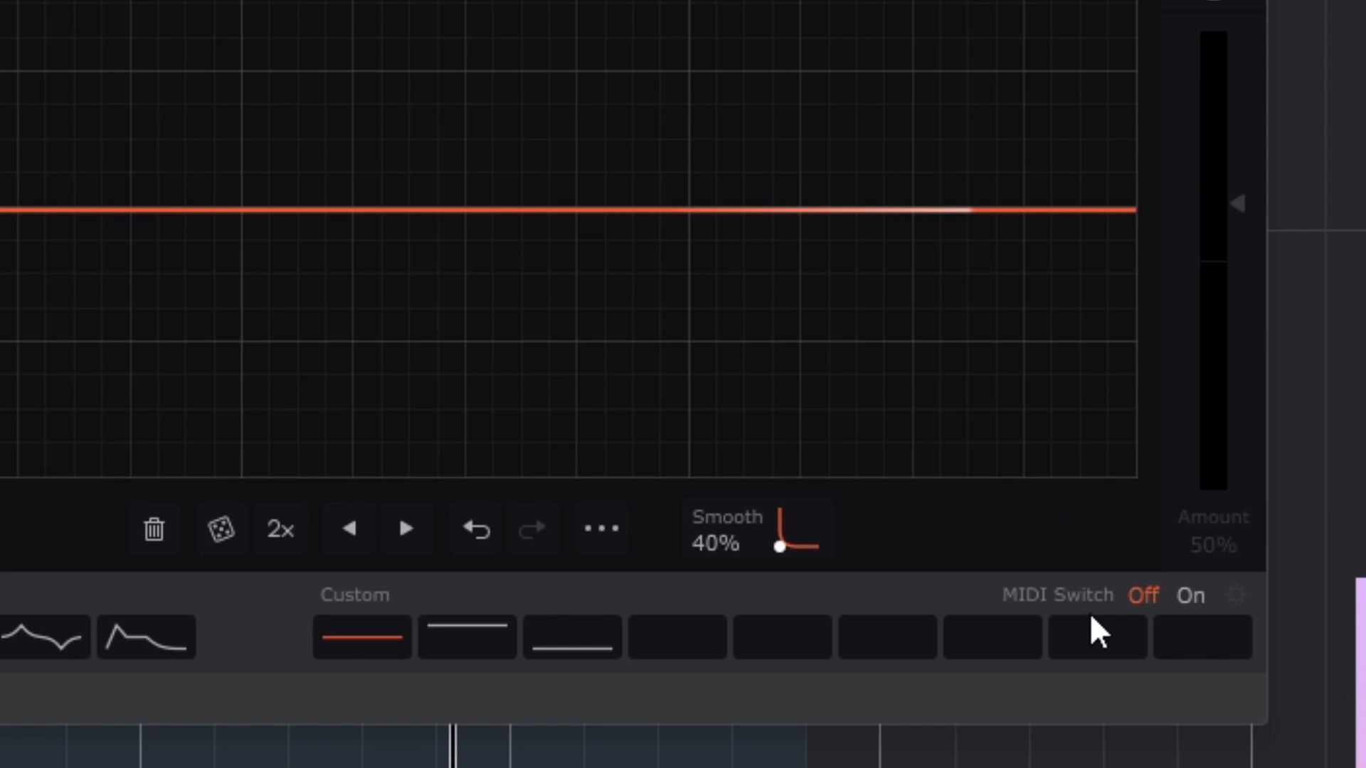
pyautogui.click(1200, 598)
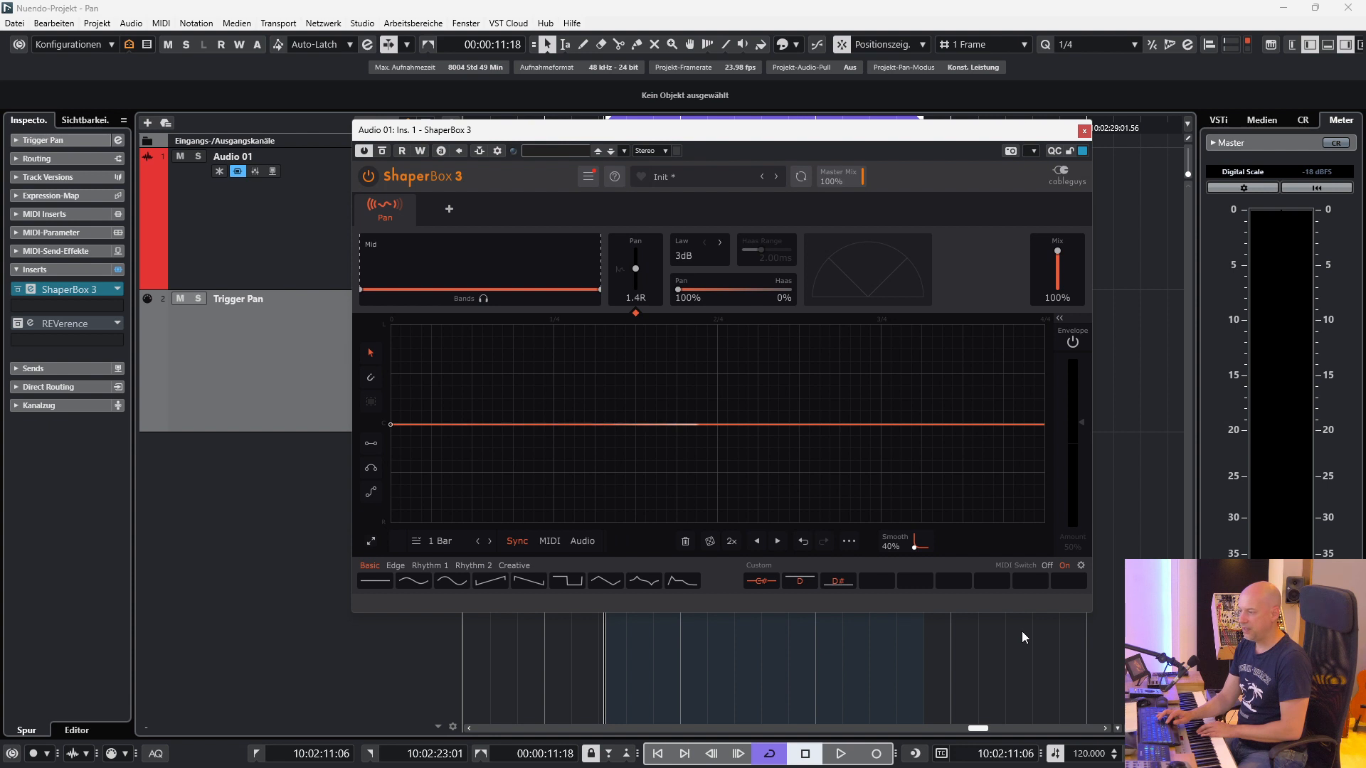
pyautogui.press('space')
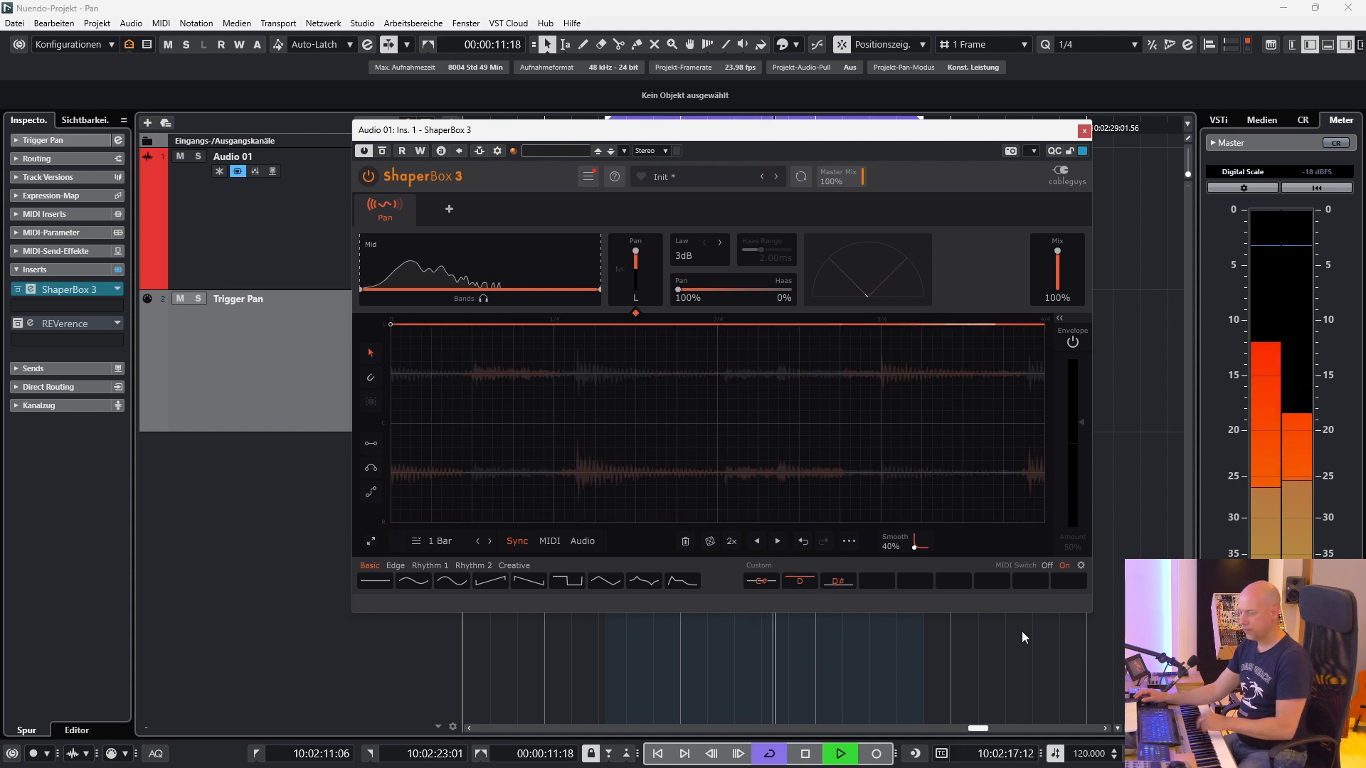
pyautogui.press('space')
pyautogui.moveTo(779, 129); pyautogui.dragTo(814, 130)
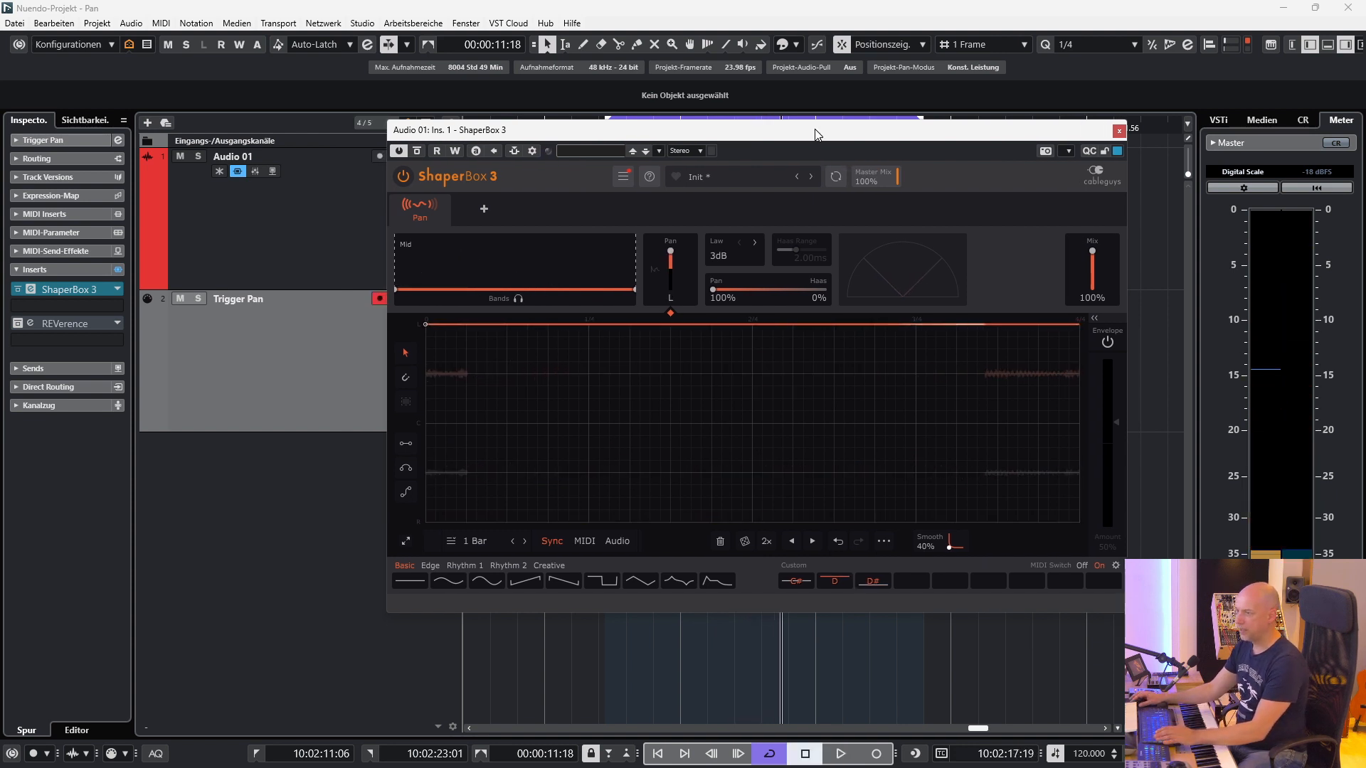
pyautogui.click(1307, 47)
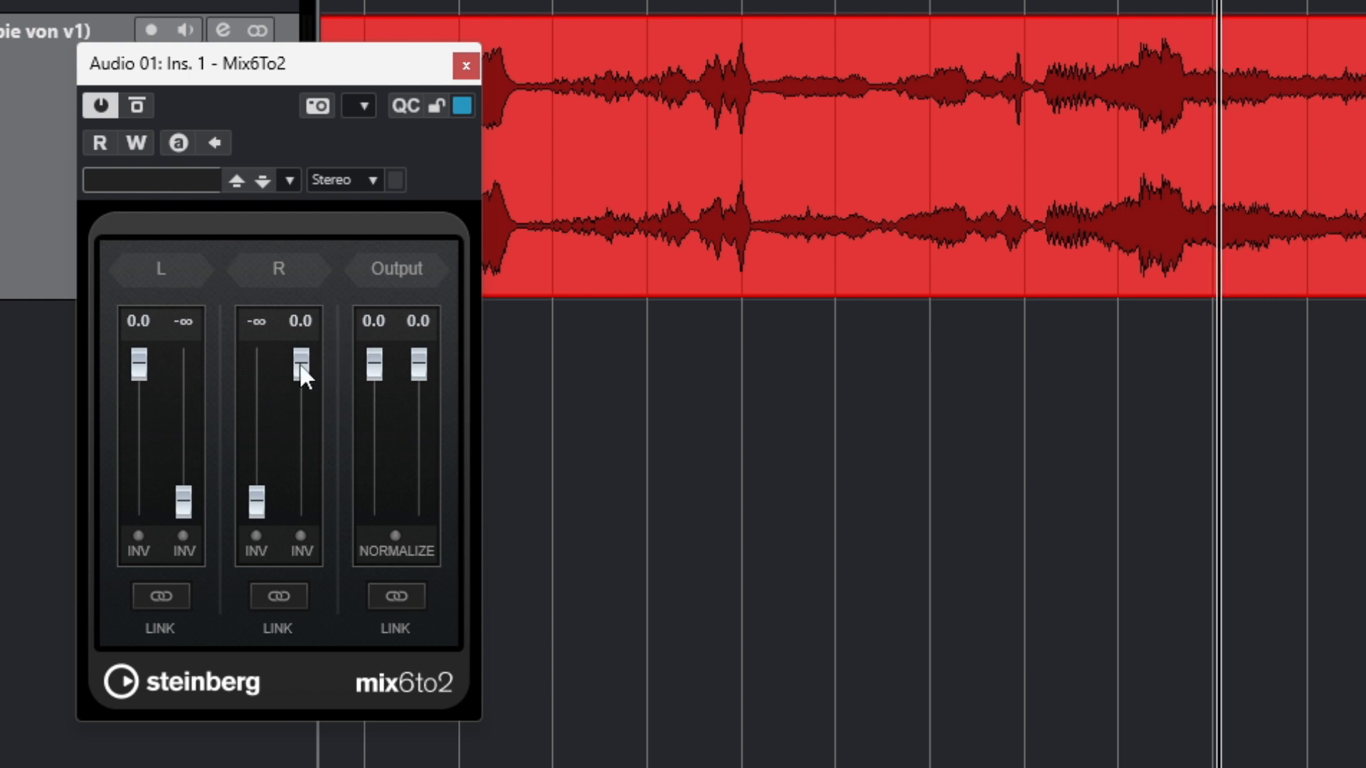
# In Mix6To2, feed only the left input to both outputs at 0.0, and restore the standard stereo routing.
pyautogui.moveTo(304, 371); pyautogui.dragTo(310, 501)
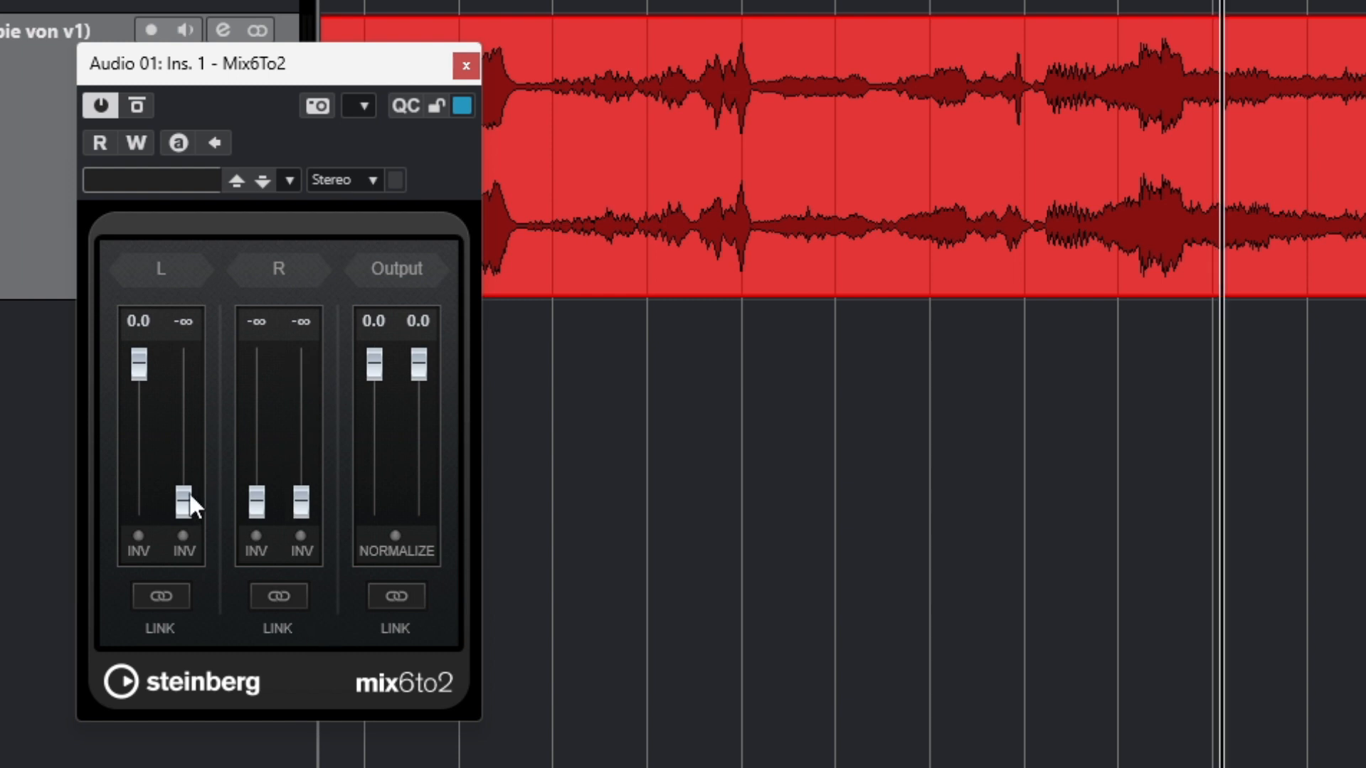
pyautogui.moveTo(189, 493); pyautogui.dragTo(190, 297)
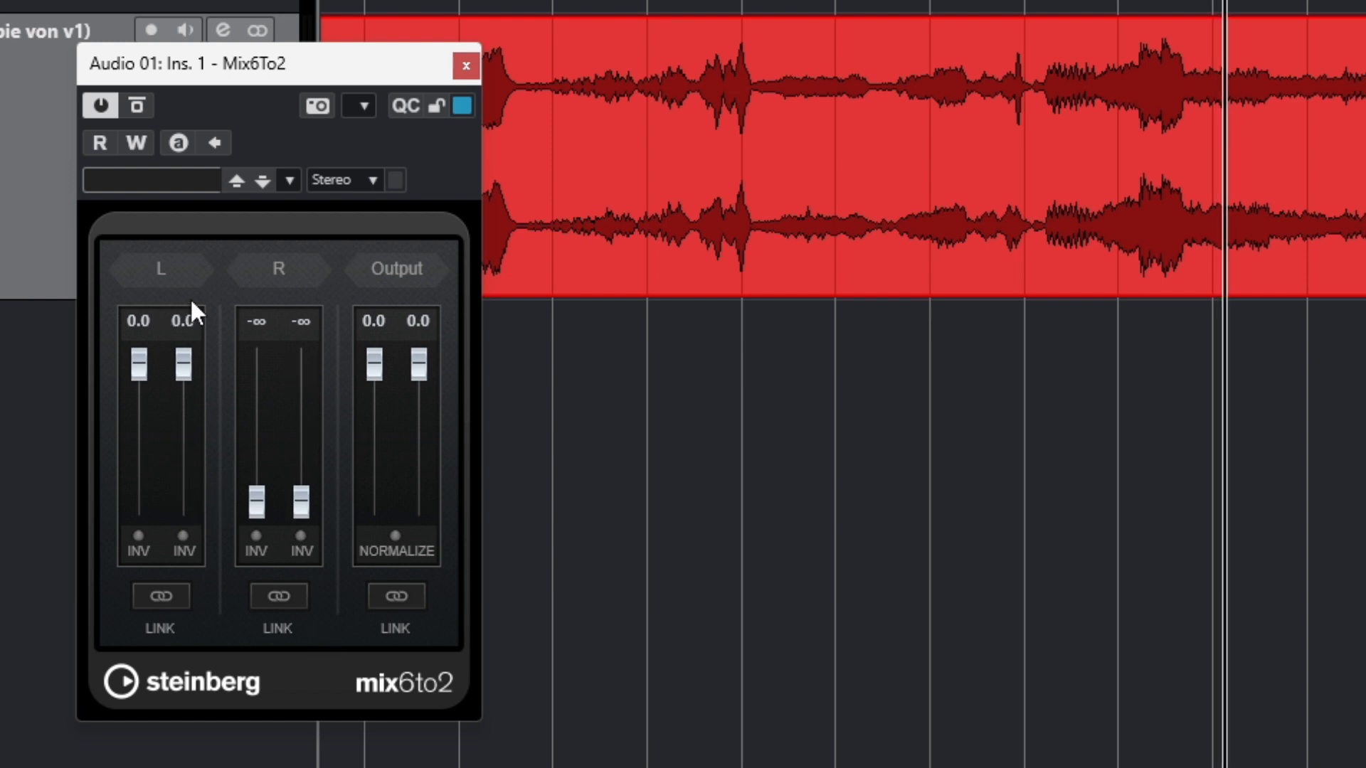
pyautogui.moveTo(191, 364); pyautogui.dragTo(190, 548)
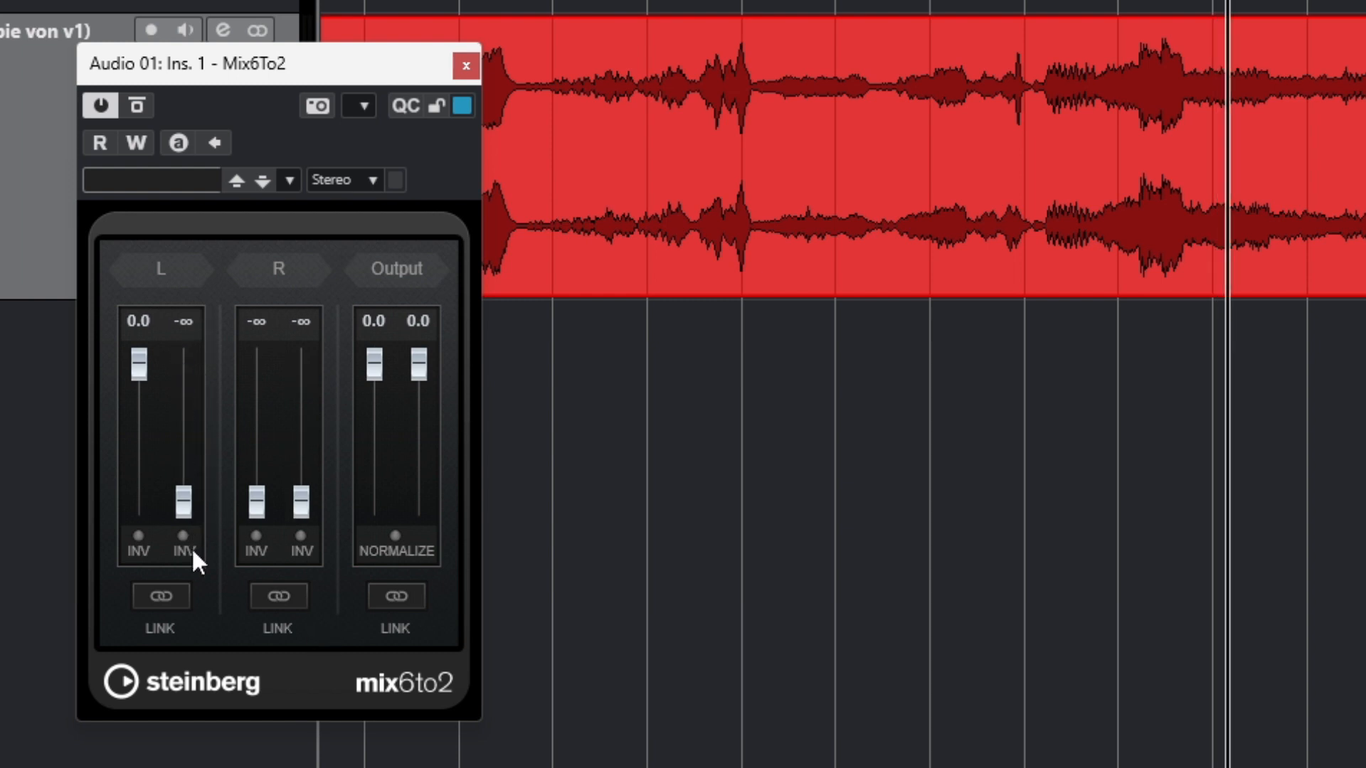
pyautogui.moveTo(300, 505); pyautogui.dragTo(307, 327)
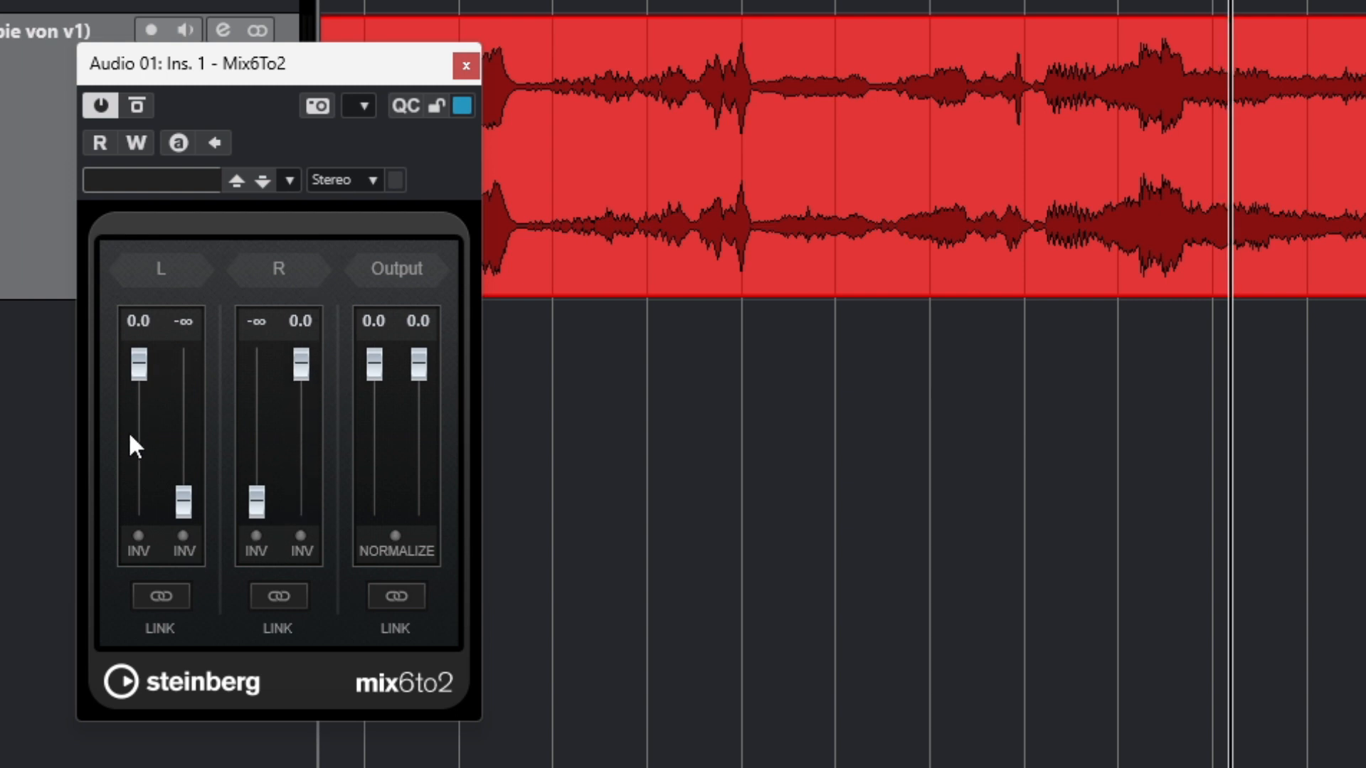
# Set both Mix6To2 faders of the left input to -∞ and the right input's left-output fader to 0.0.
pyautogui.moveTo(138, 365); pyautogui.dragTo(138, 438)
pyautogui.moveTo(257, 503); pyautogui.dragTo(274, 295)
pyautogui.moveTo(139, 437); pyautogui.dragTo(122, 578)
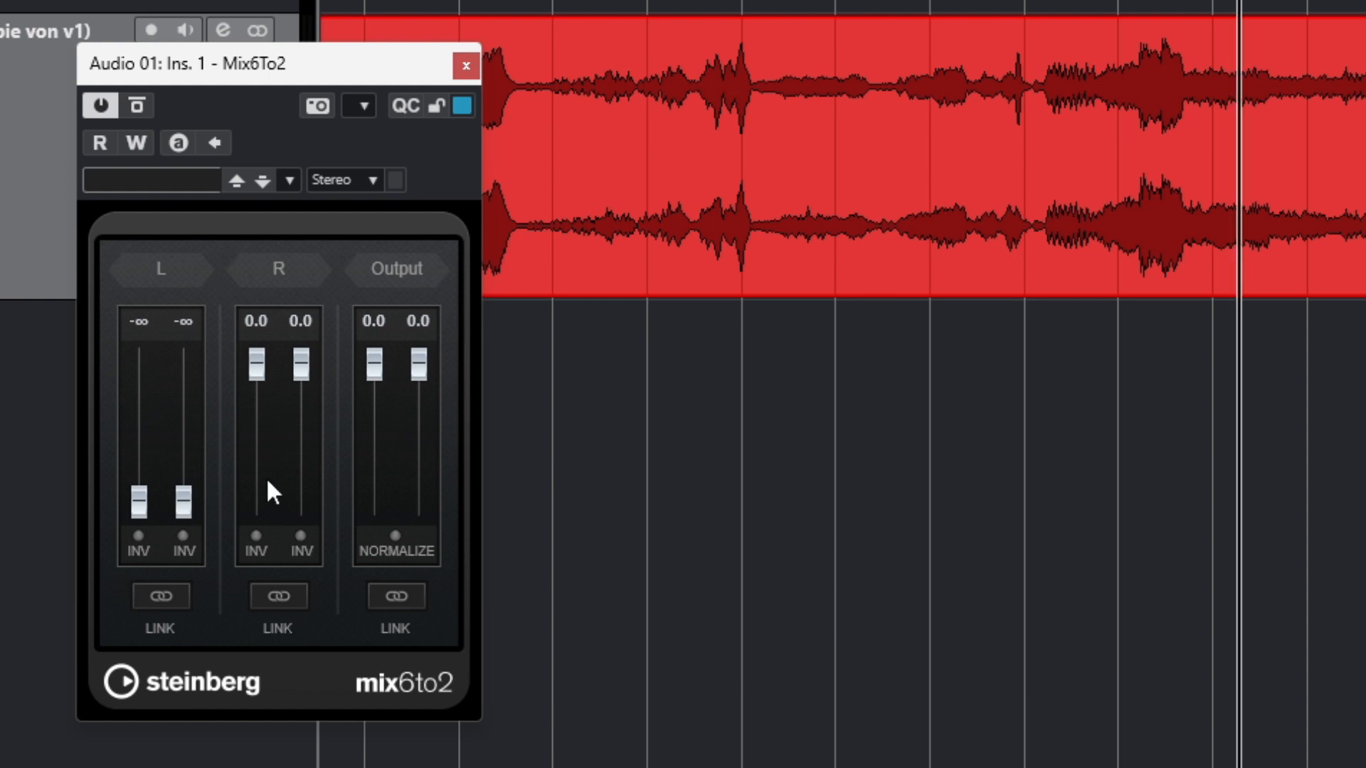
# Try the Normalize option in the Mix6To2 output section.
pyautogui.click(299, 535)
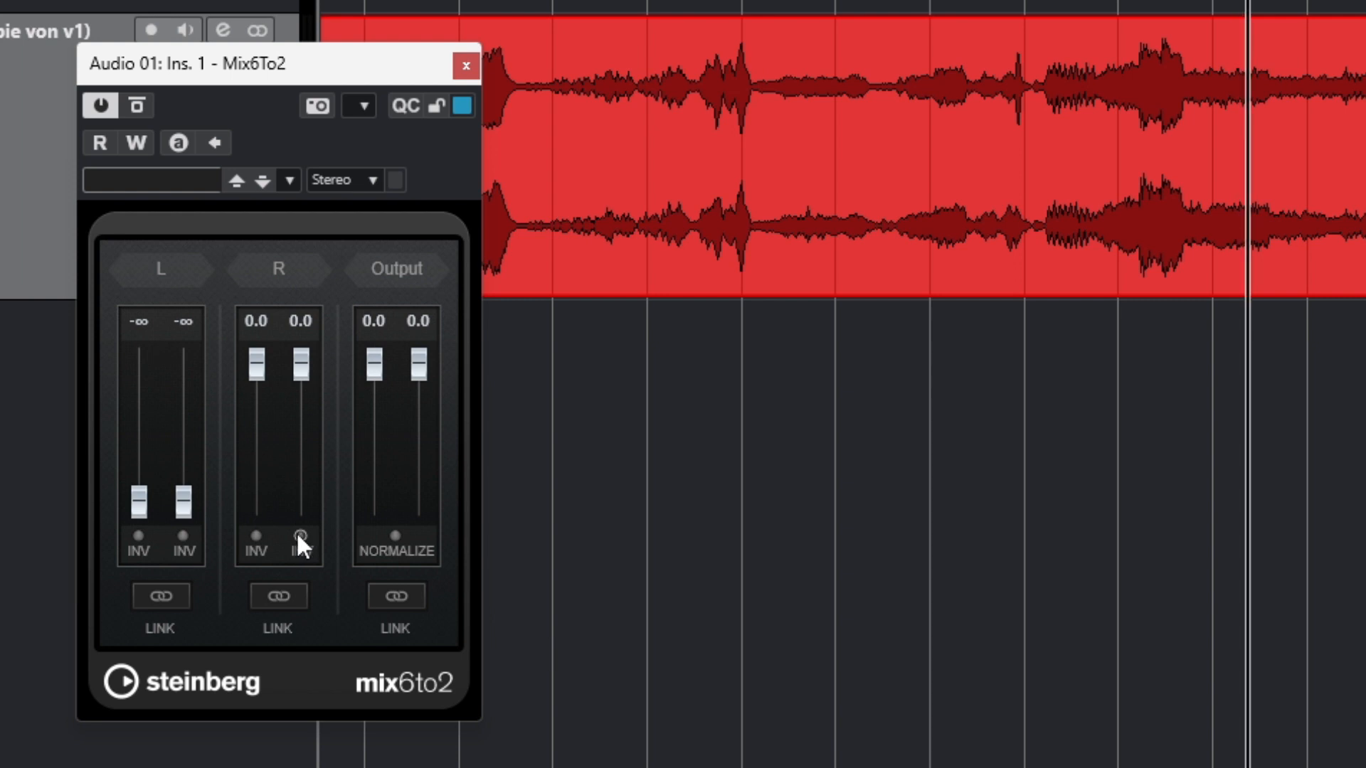
pyautogui.click(391, 537)
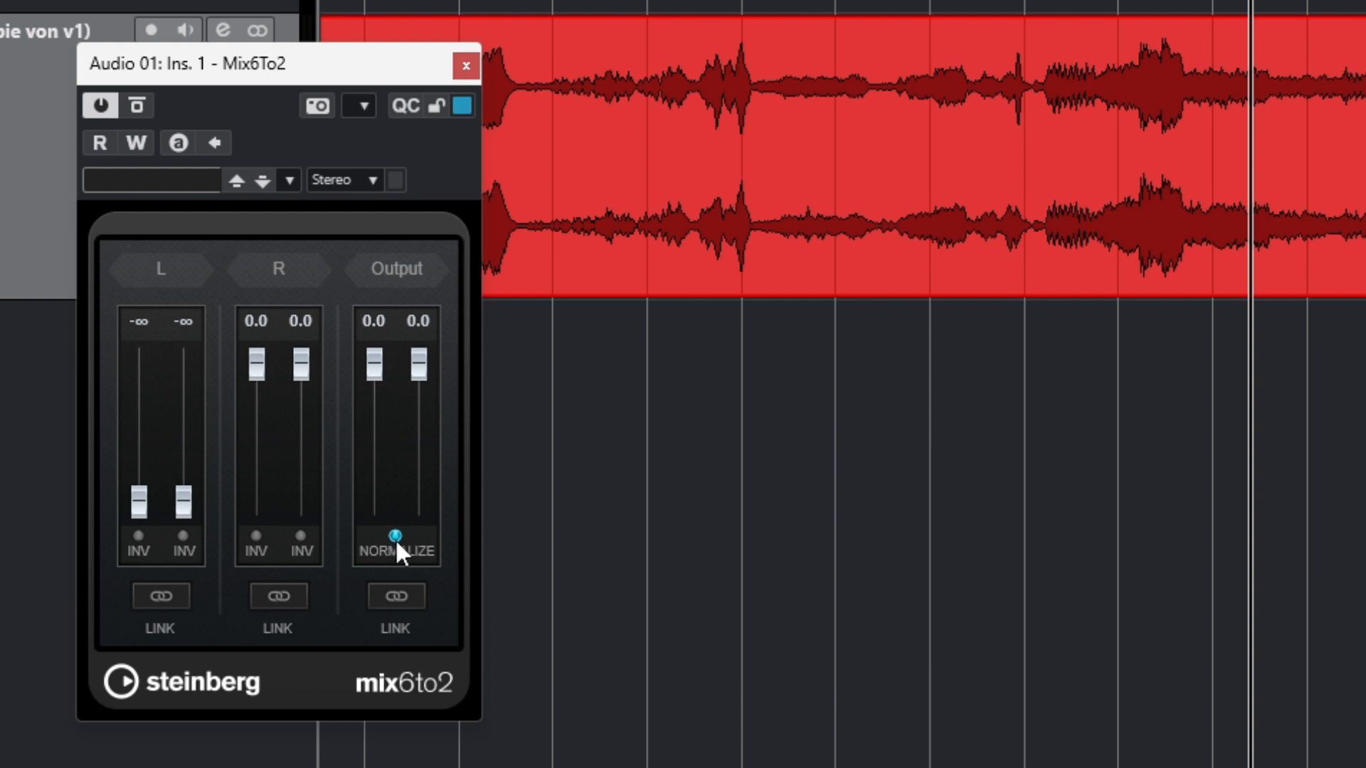
pyautogui.moveTo(419, 368); pyautogui.dragTo(375, 363)
pyautogui.click(396, 535)
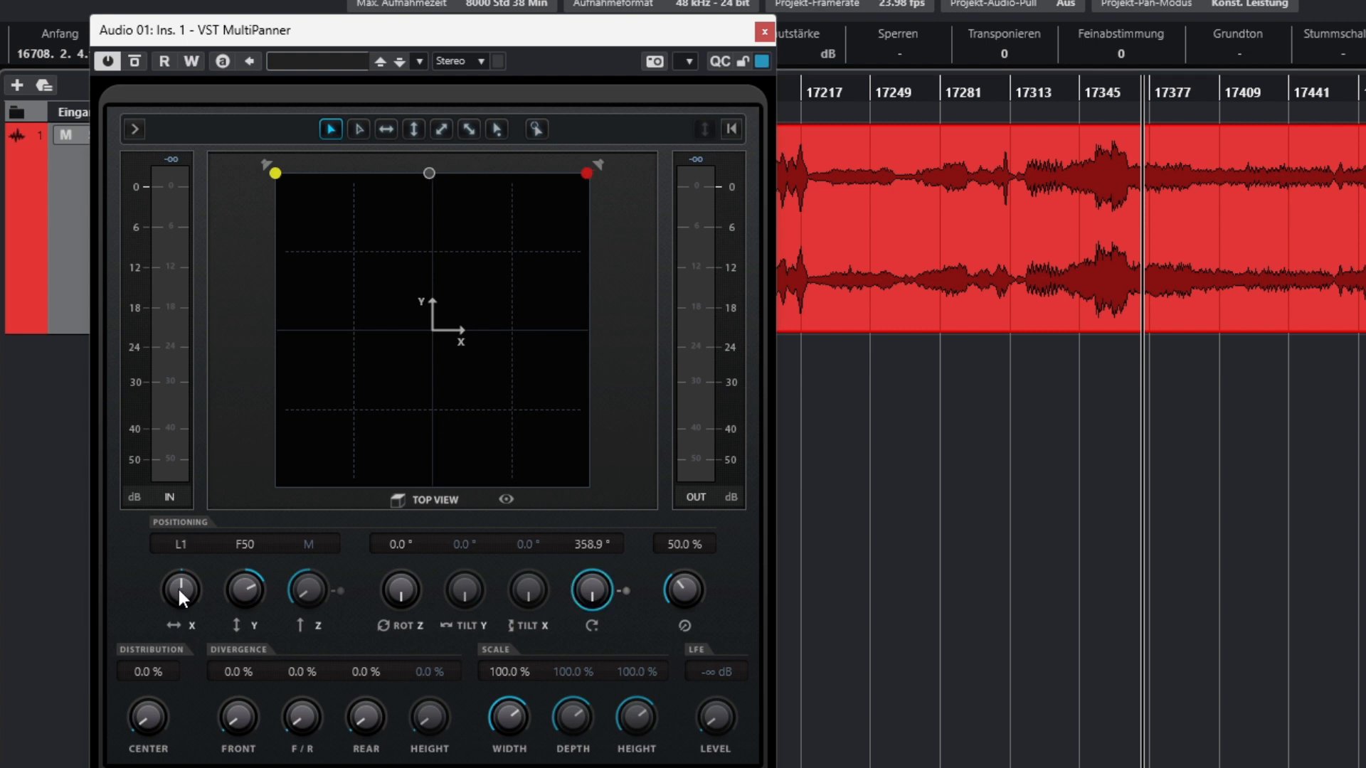
# Position the sound at the front centre in VST MultiPanner, with X at C and Y at F49.
pyautogui.moveTo(427, 174)
pyautogui.mouseDown()
pyautogui.moveTo(464, 175)
pyautogui.moveTo(433, 178)
pyautogui.mouseUp()
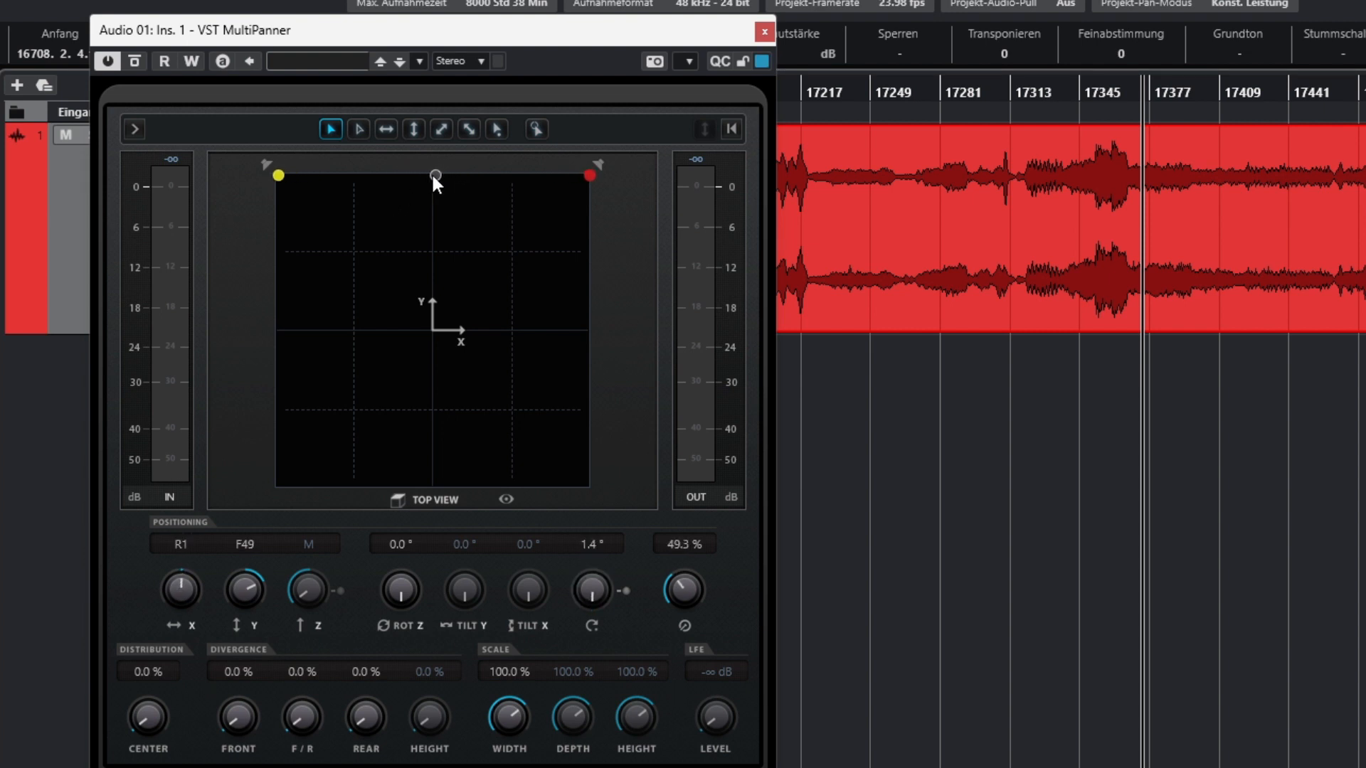
pyautogui.moveTo(181, 577)
pyautogui.mouseDown()
pyautogui.moveTo(159, 607)
pyautogui.moveTo(150, 690)
pyautogui.moveTo(214, 419)
pyautogui.moveTo(174, 582)
pyautogui.mouseUp()
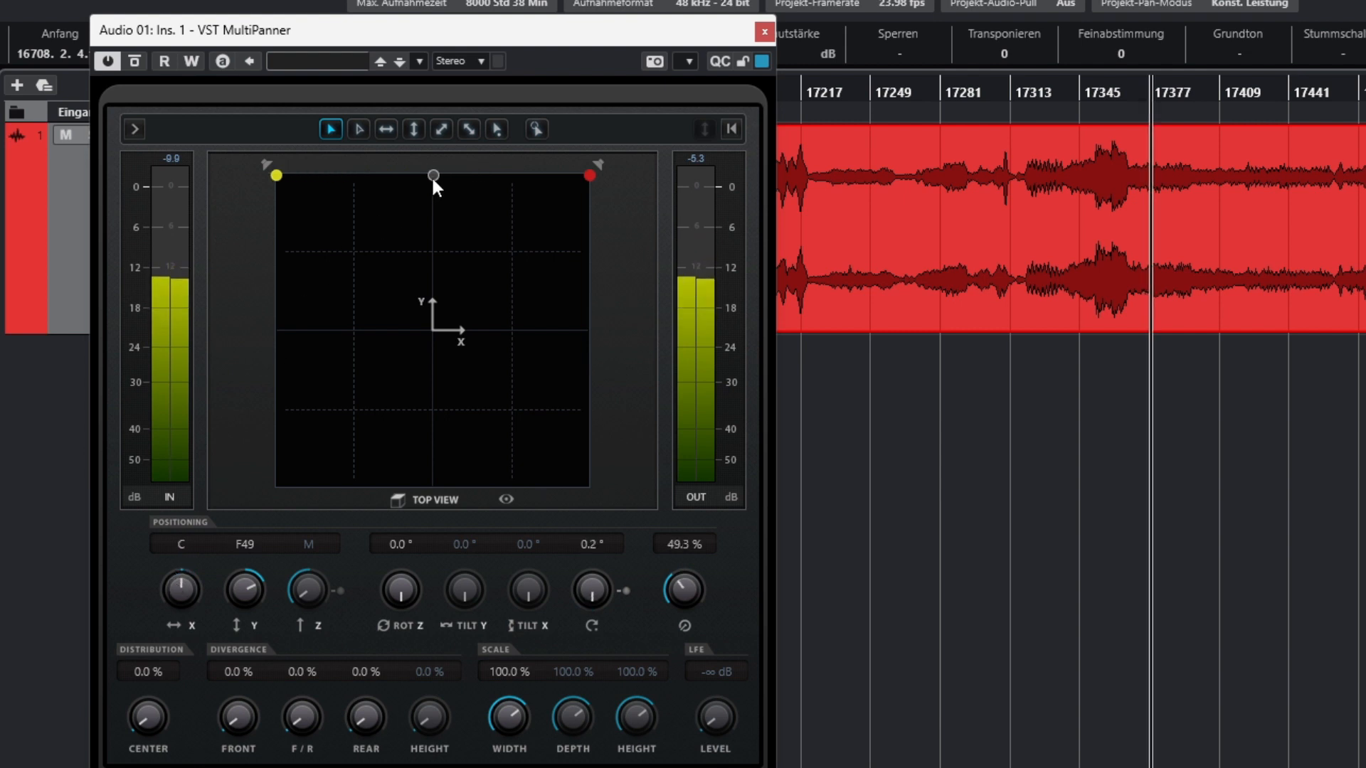
# Centre the sound along the front edge of the panning field in VST MultiPanner.
pyautogui.moveTo(485, 170); pyautogui.dragTo(428, 170)
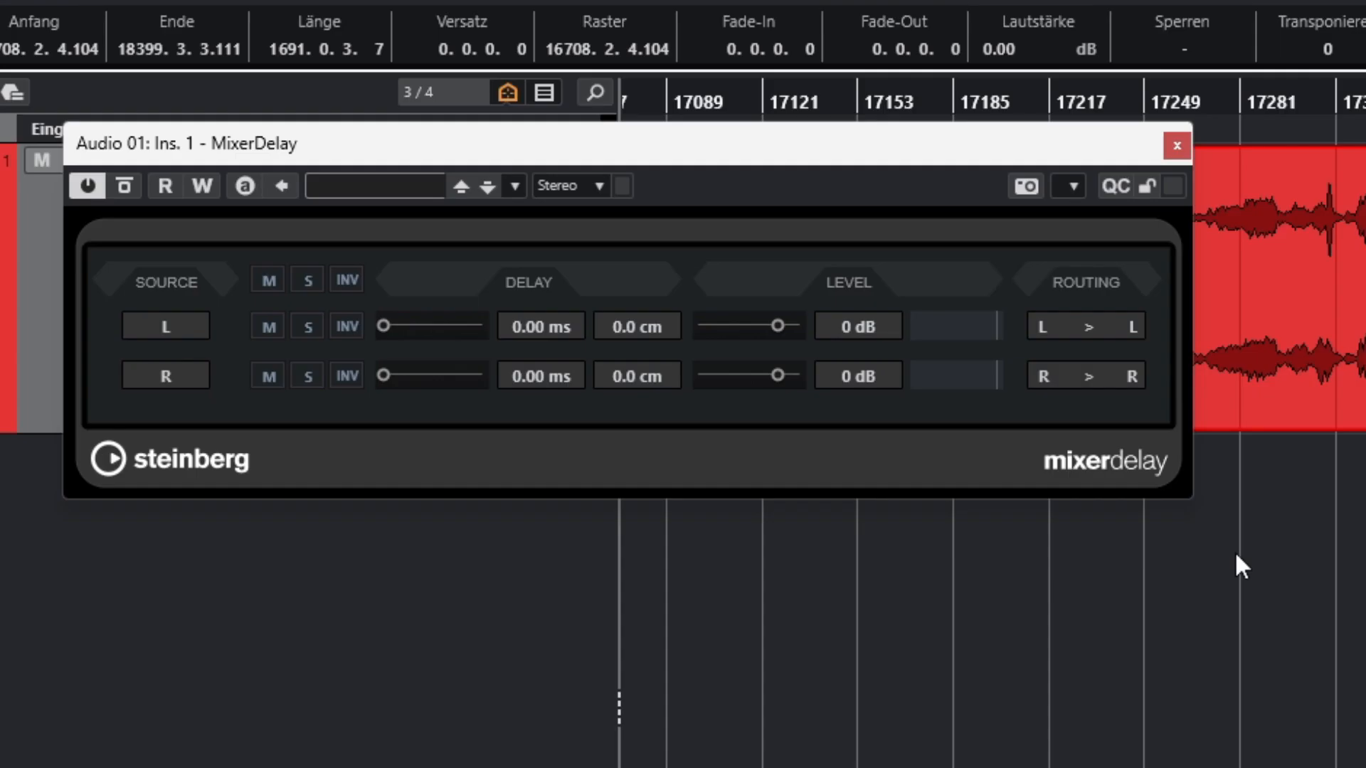
# Swap the stereo channels in MixerDelay by routing source L to R and source R to L.
pyautogui.click(1132, 329)
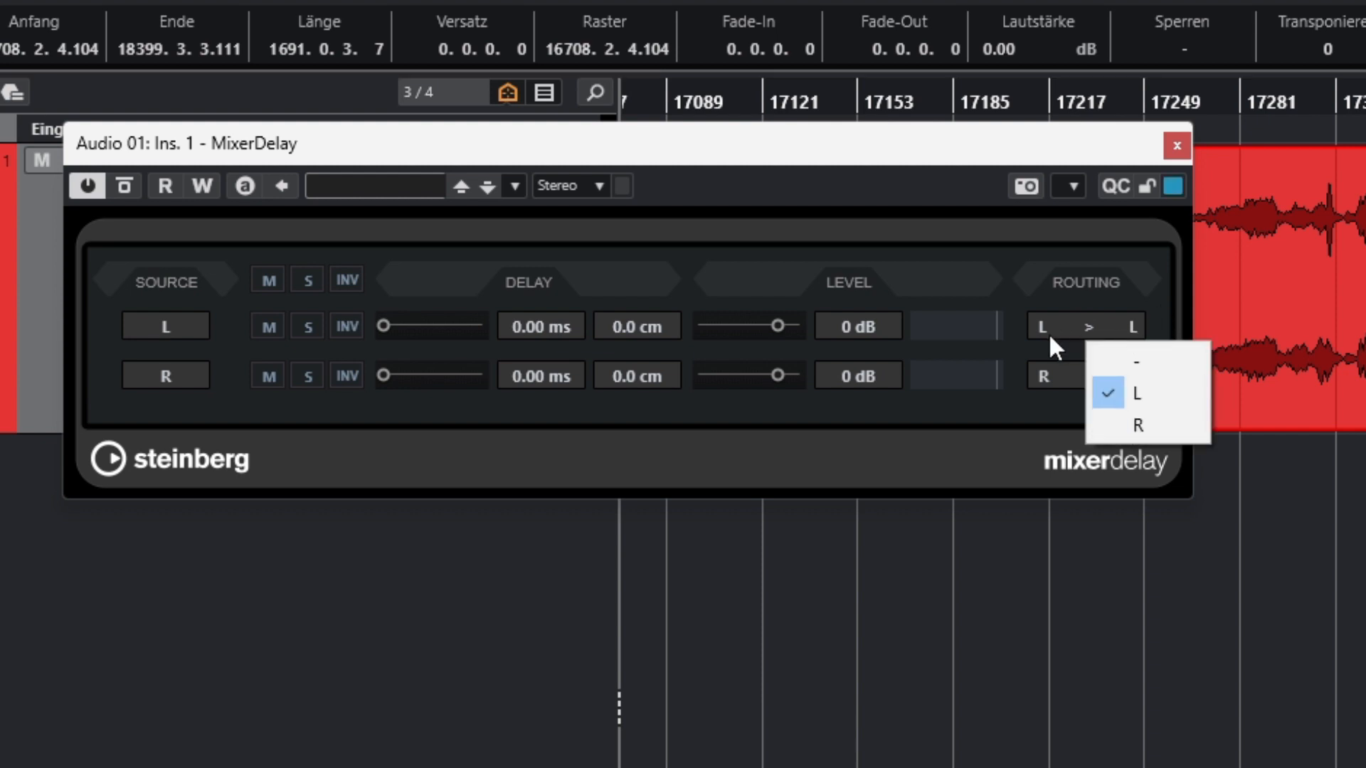
pyautogui.click(1142, 427)
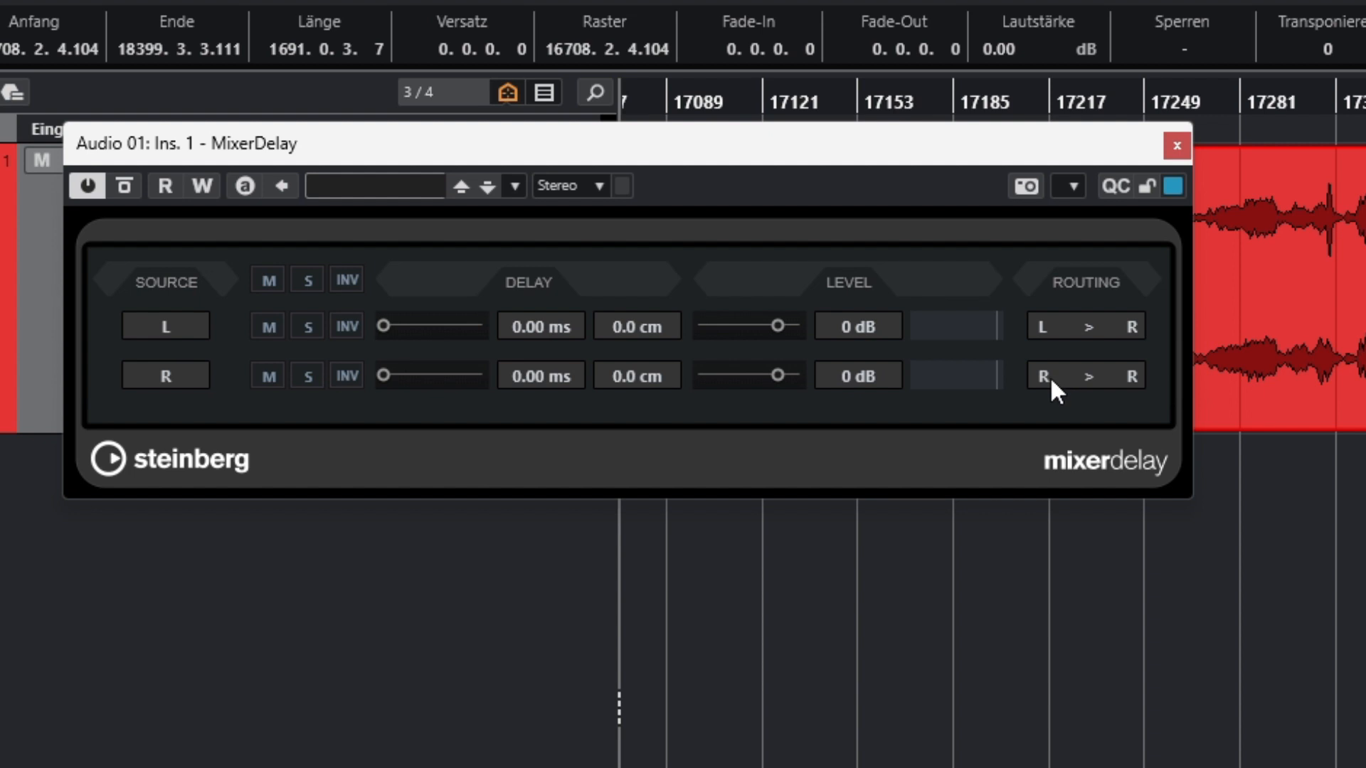
pyautogui.click(1129, 376)
pyautogui.click(1126, 440)
# Compare the swapped channels with the original signal by toggling the MixerDelay bypass.
pyautogui.click(125, 188)
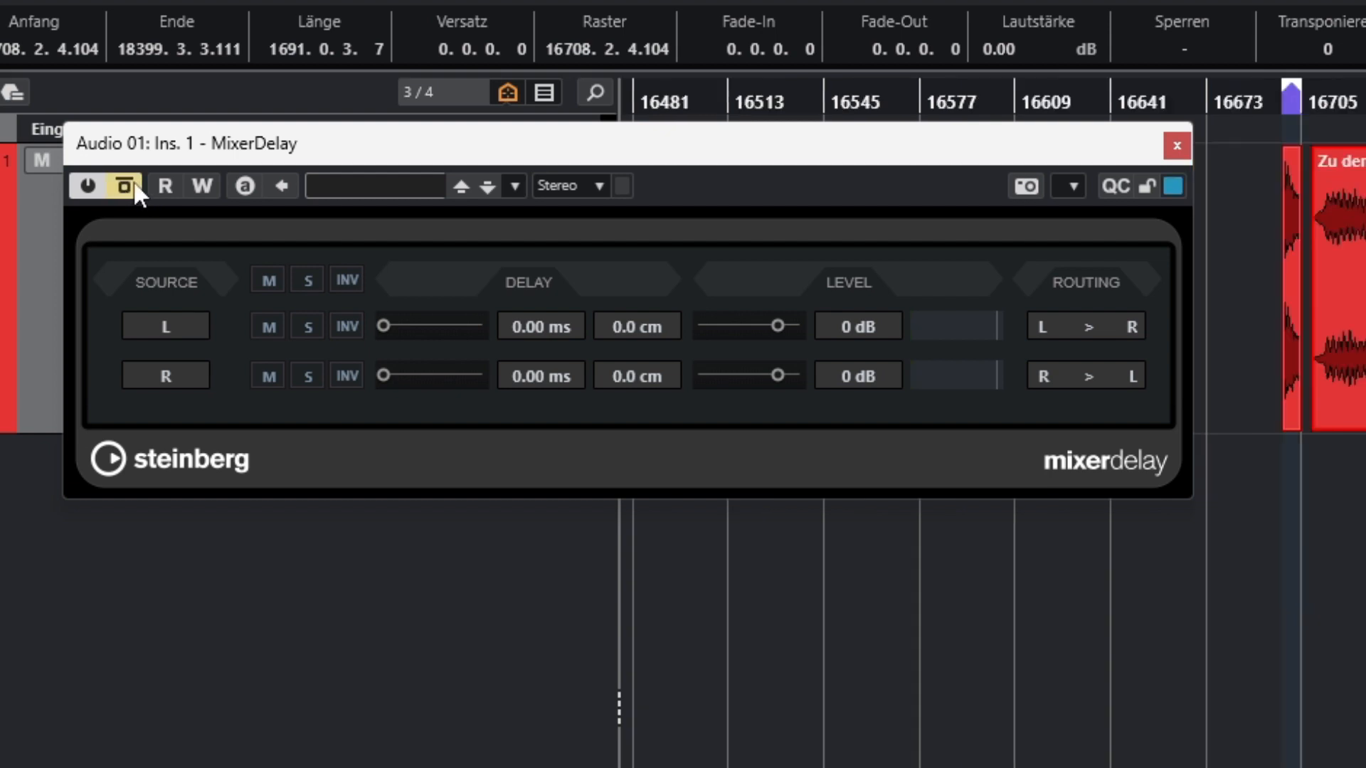
pyautogui.click(135, 183)
pyautogui.click(134, 186)
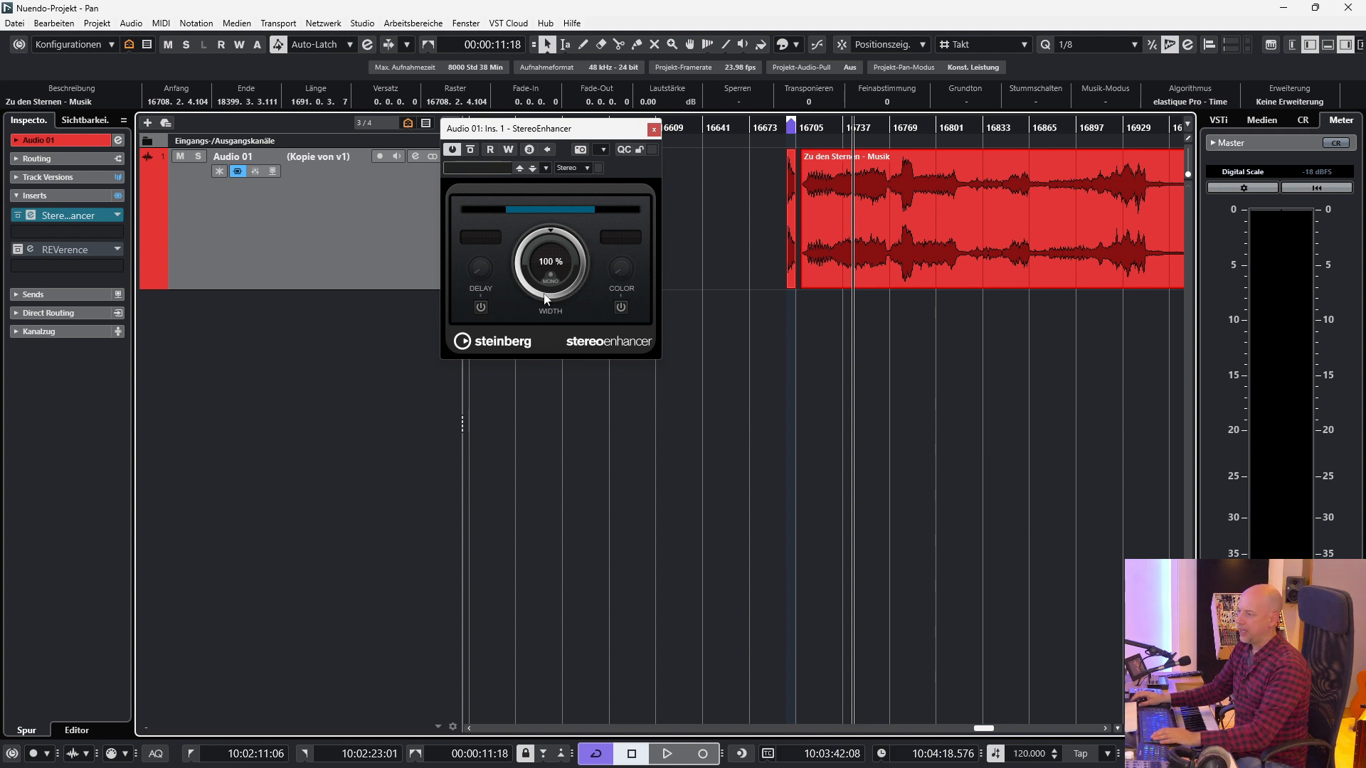
# Try a wider stereo image in StereoEnhancer and return the width to 100 %.
pyautogui.moveTo(551, 266); pyautogui.dragTo(567, 246)
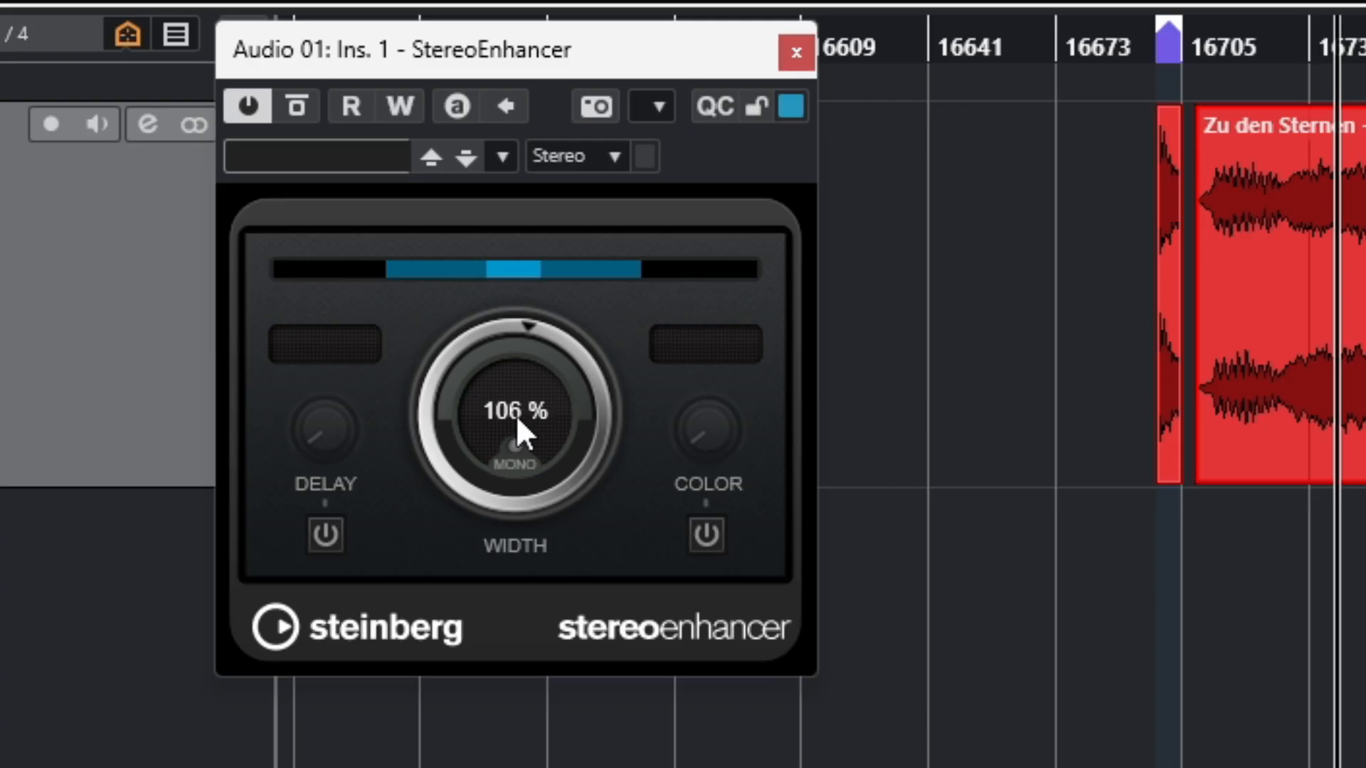
pyautogui.moveTo(551, 263); pyautogui.dragTo(548, 265)
pyautogui.moveTo(505, 422); pyautogui.dragTo(546, 479)
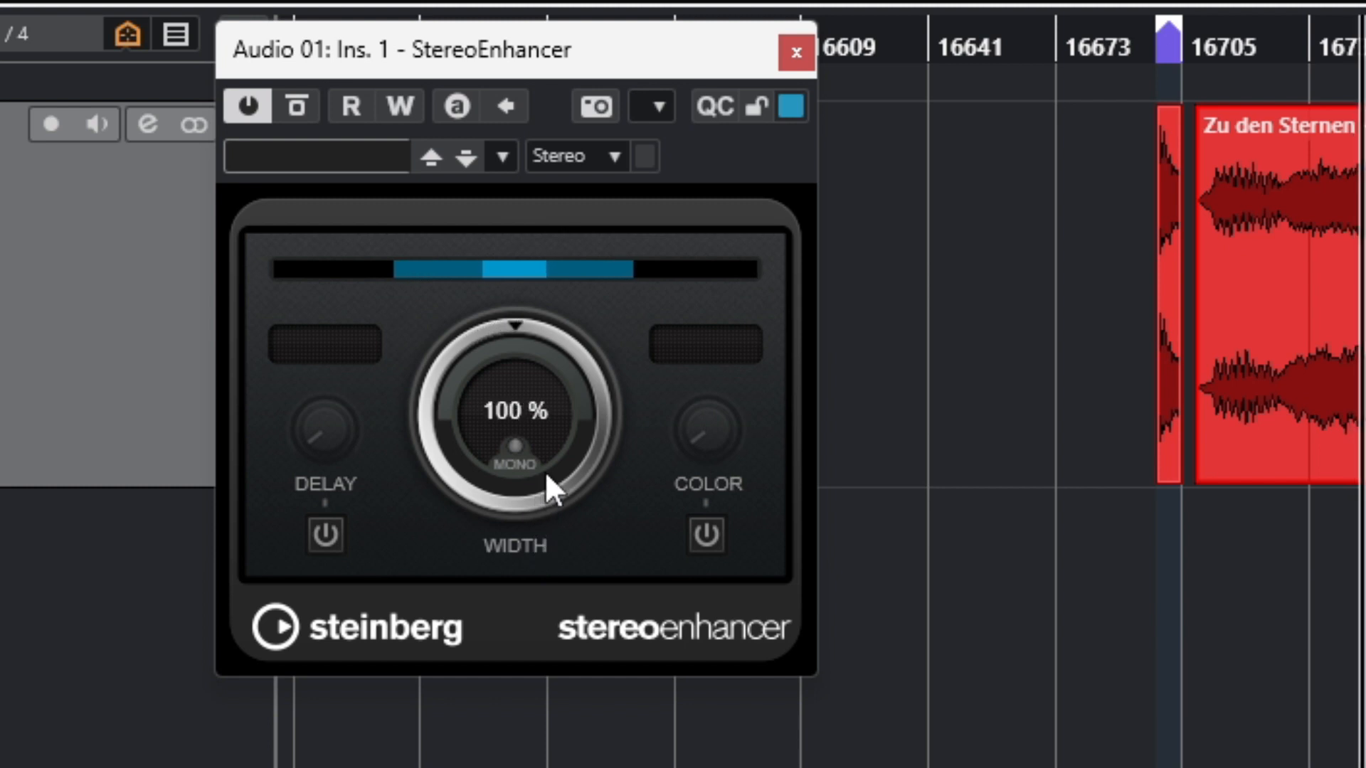